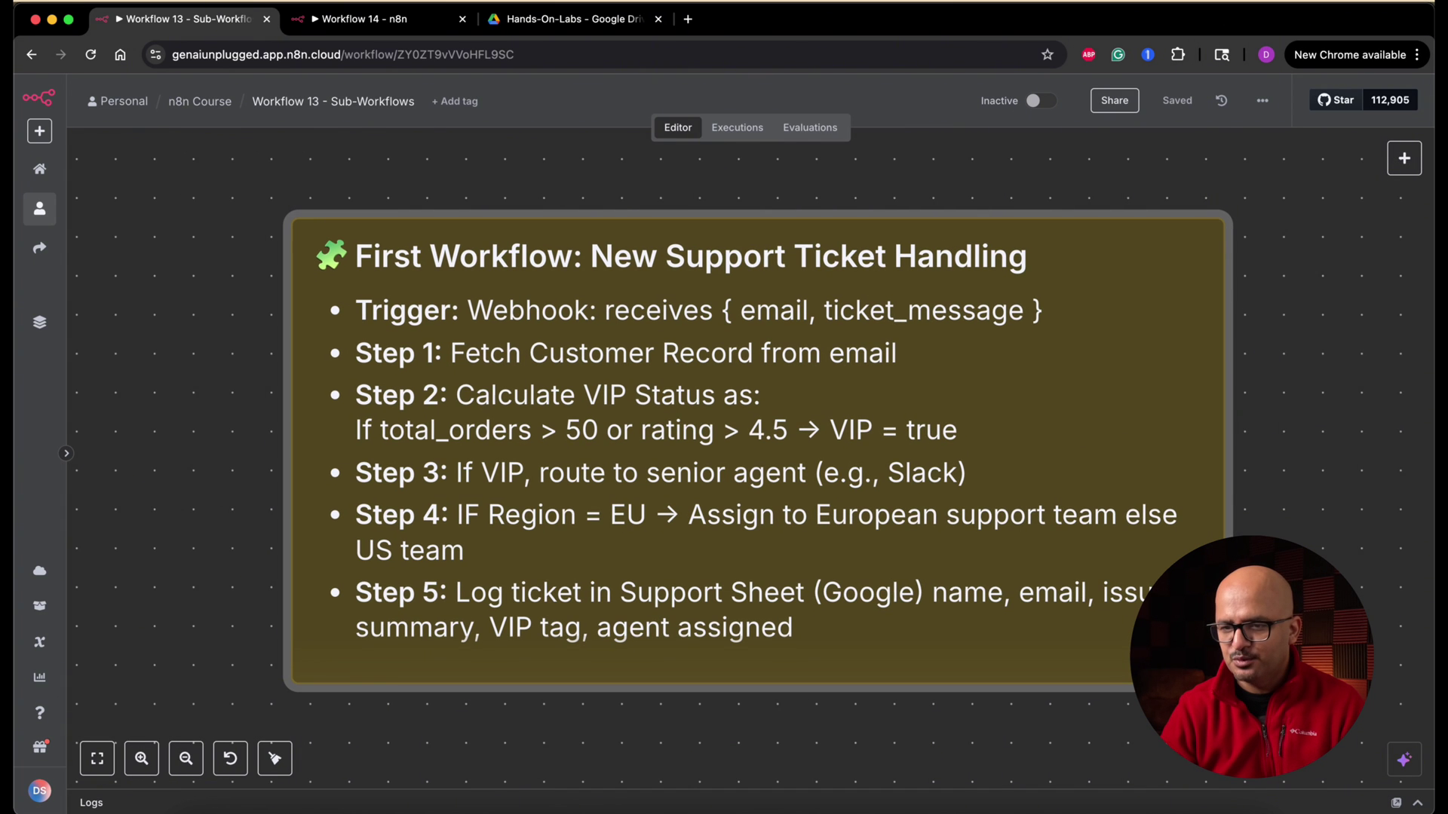
scroll(724, 453, "down", 5)
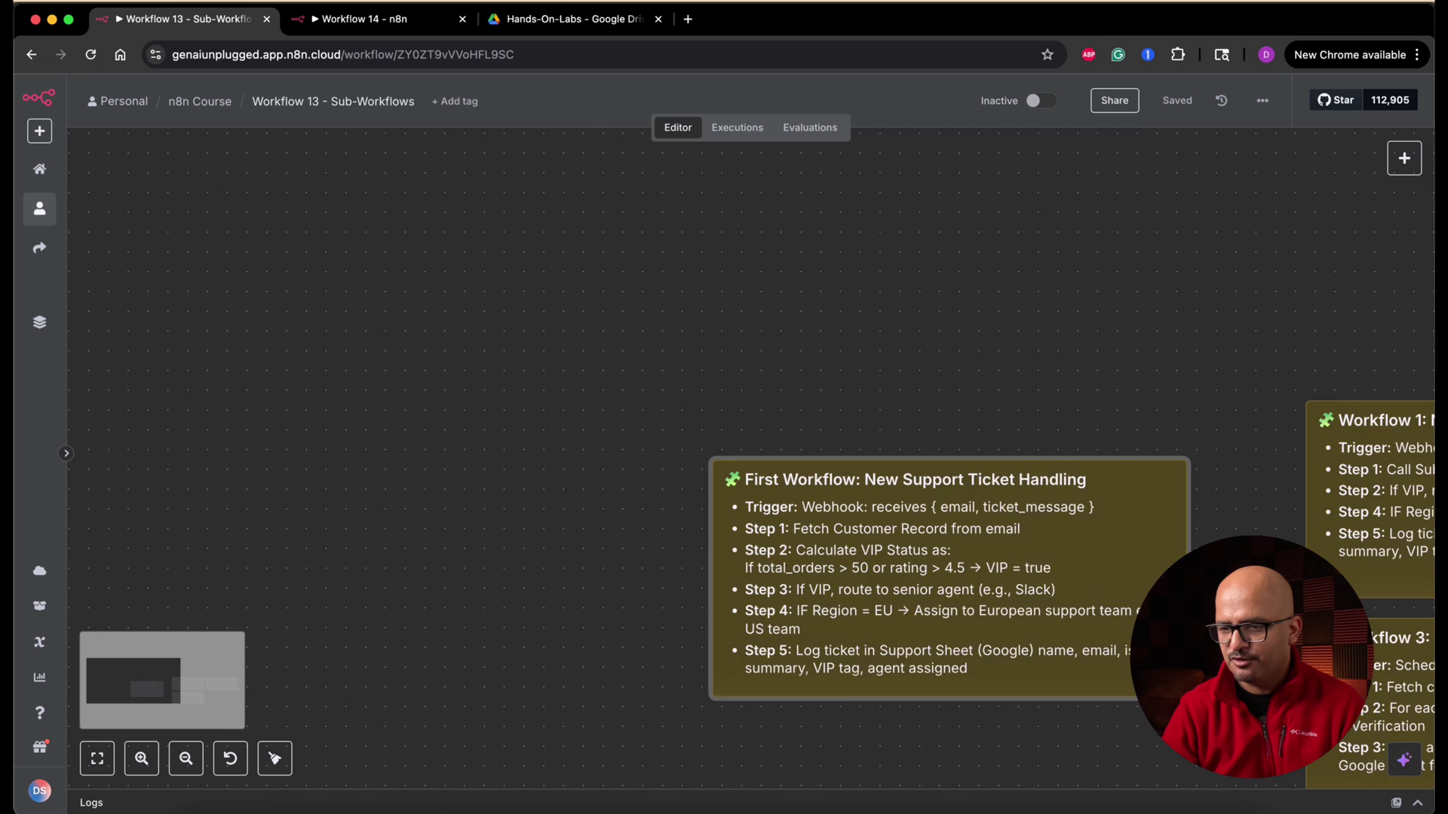
scroll(910, 506, "right", 5)
scroll(910, 506, "right", 5)
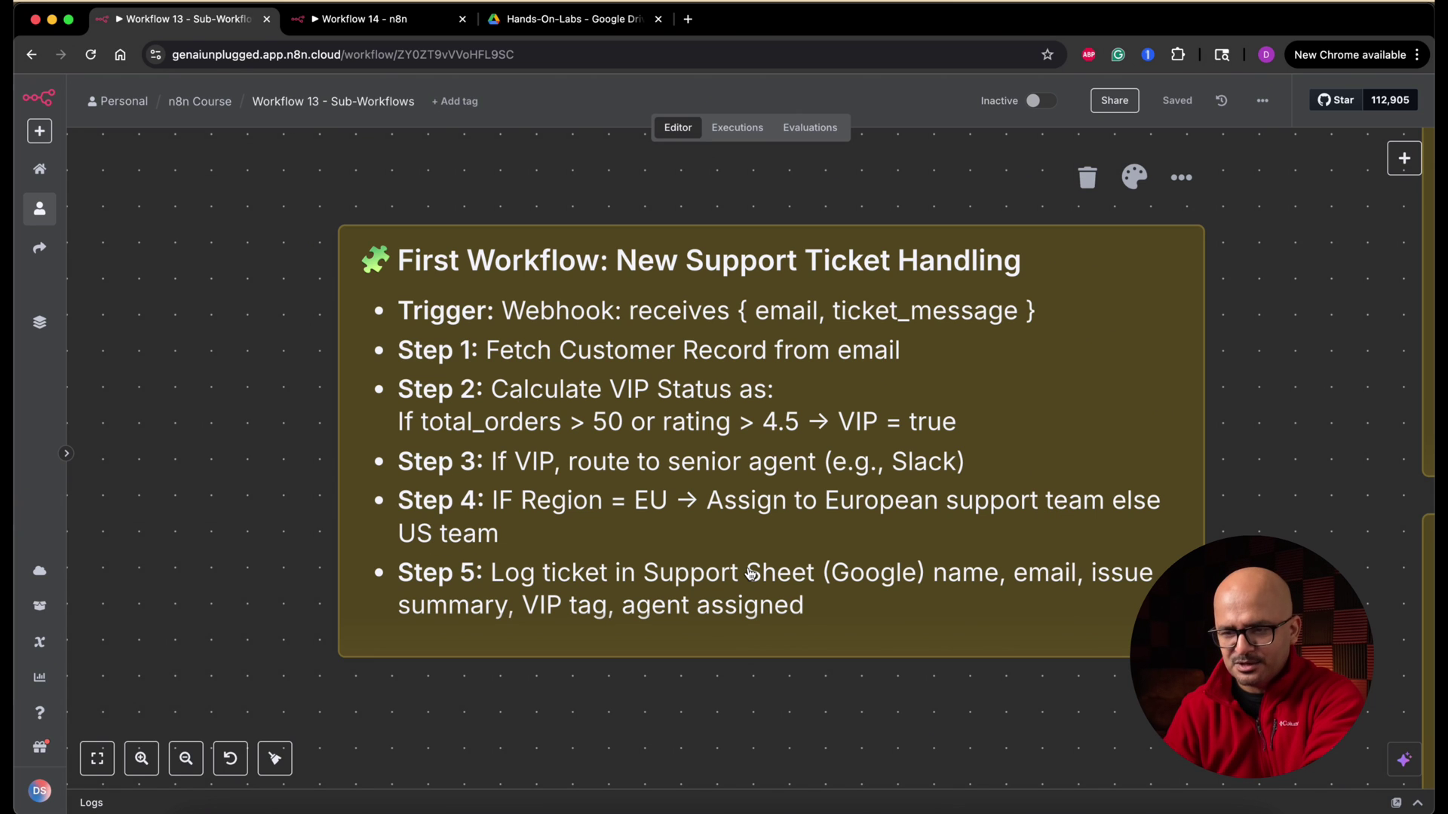
scroll(747, 572, "down", 3)
scroll(747, 573, "down", 2)
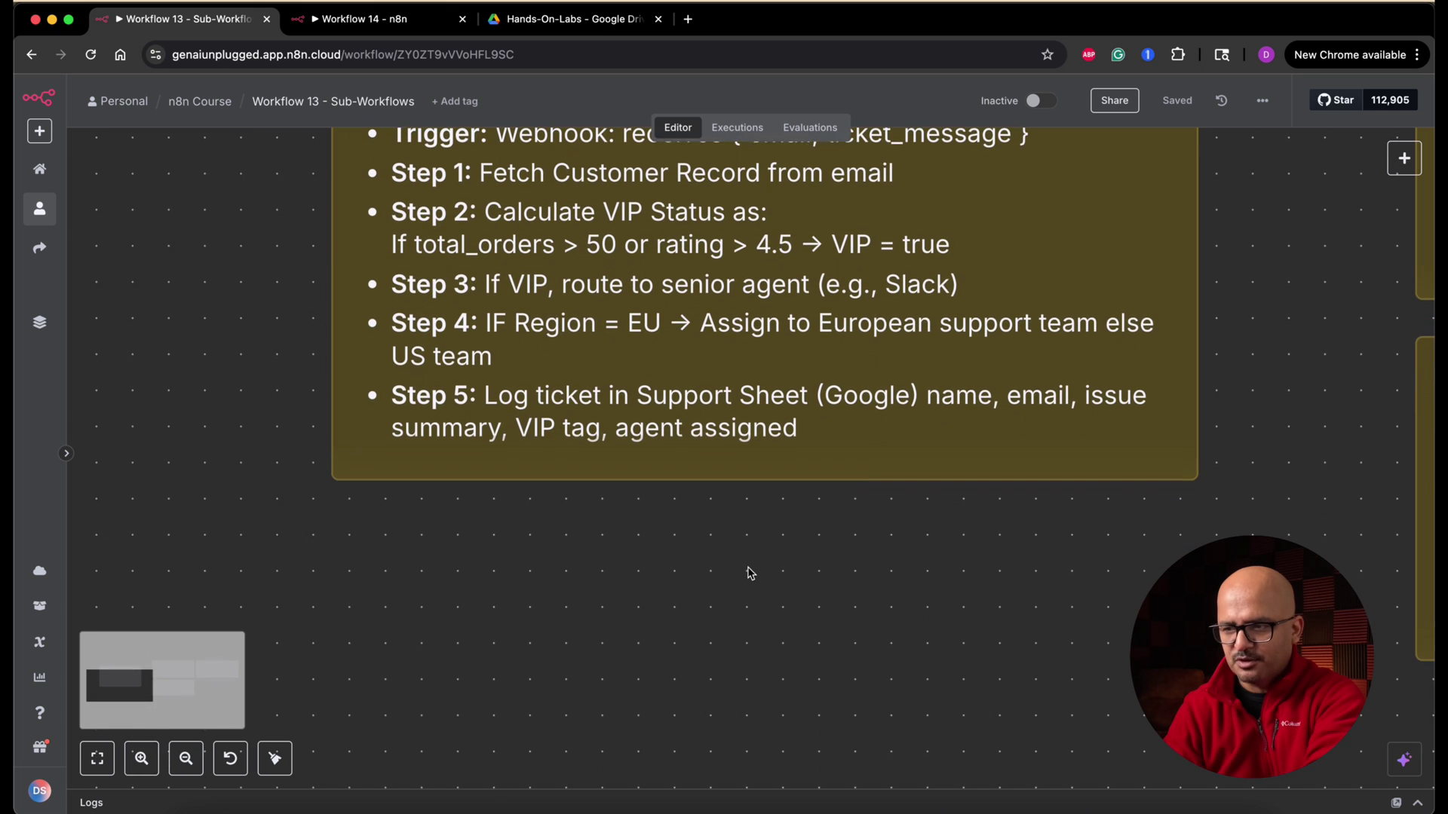
scroll(756, 564, "down", 2)
scroll(766, 555, "down", 2)
Add a Webhook trigger and place its node below the plan note on the canvas
left_click(1405, 159)
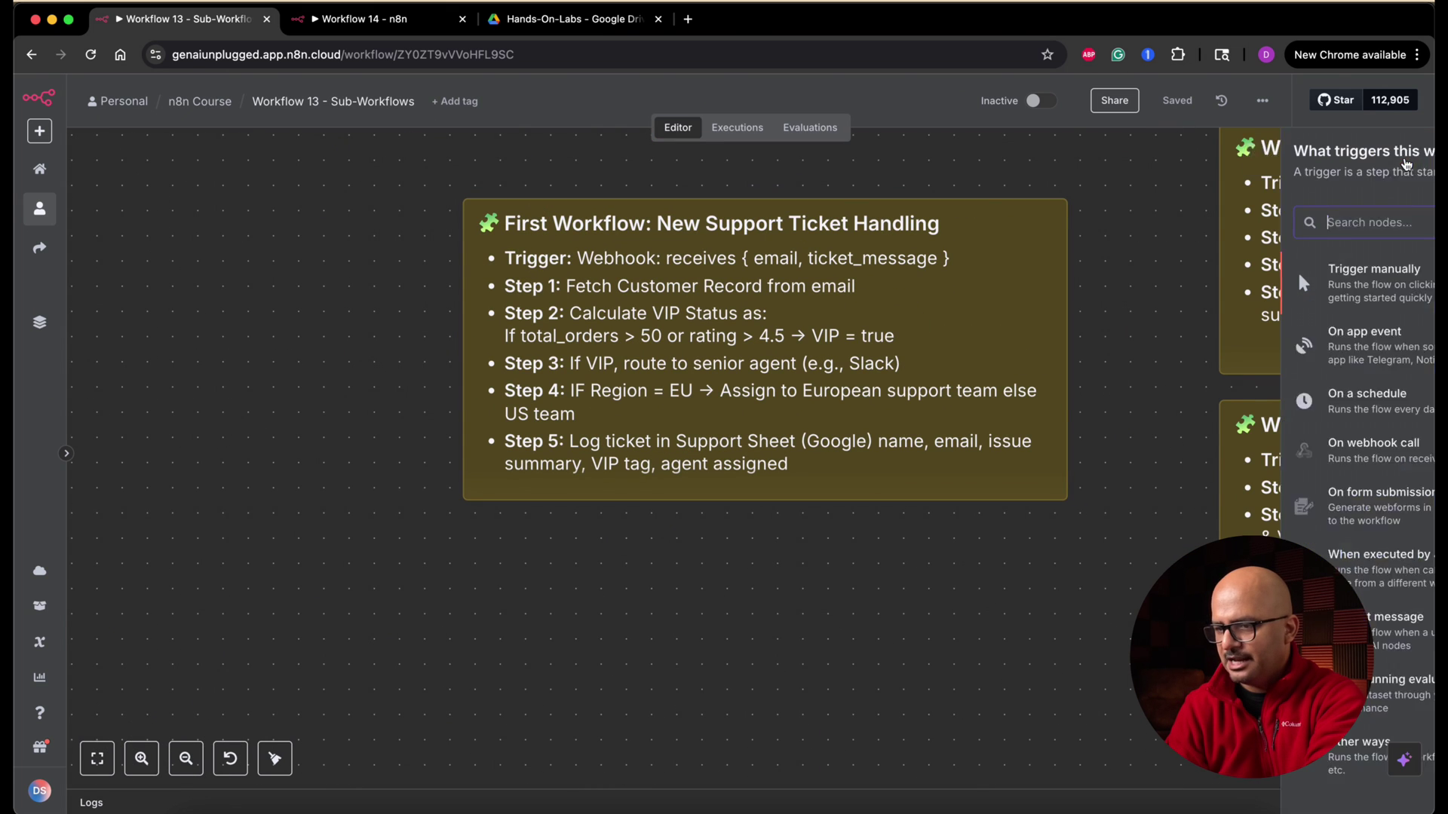
type("webhook")
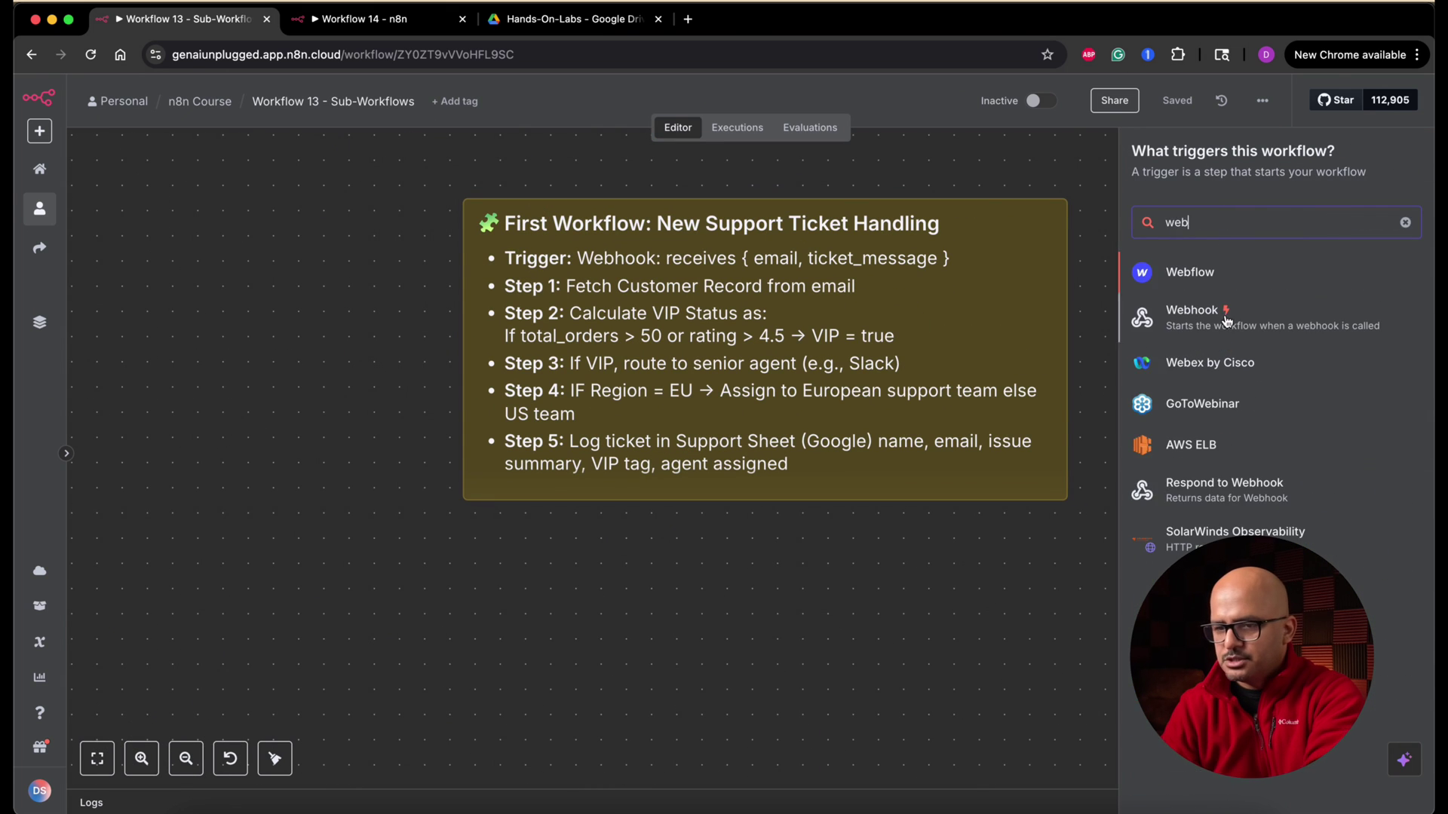
key("Return")
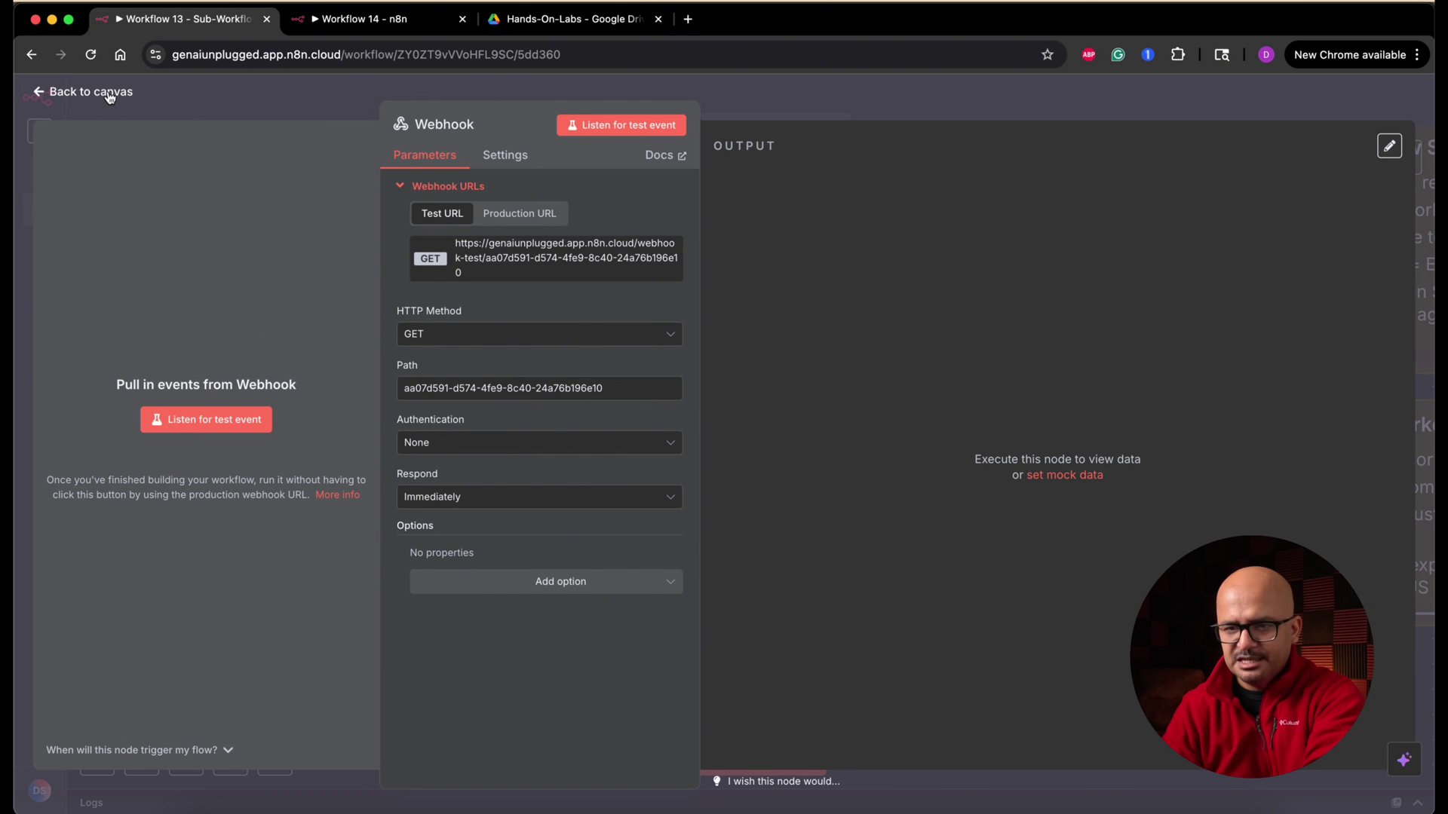
left_click(91, 92)
scroll(834, 597, "down", 2)
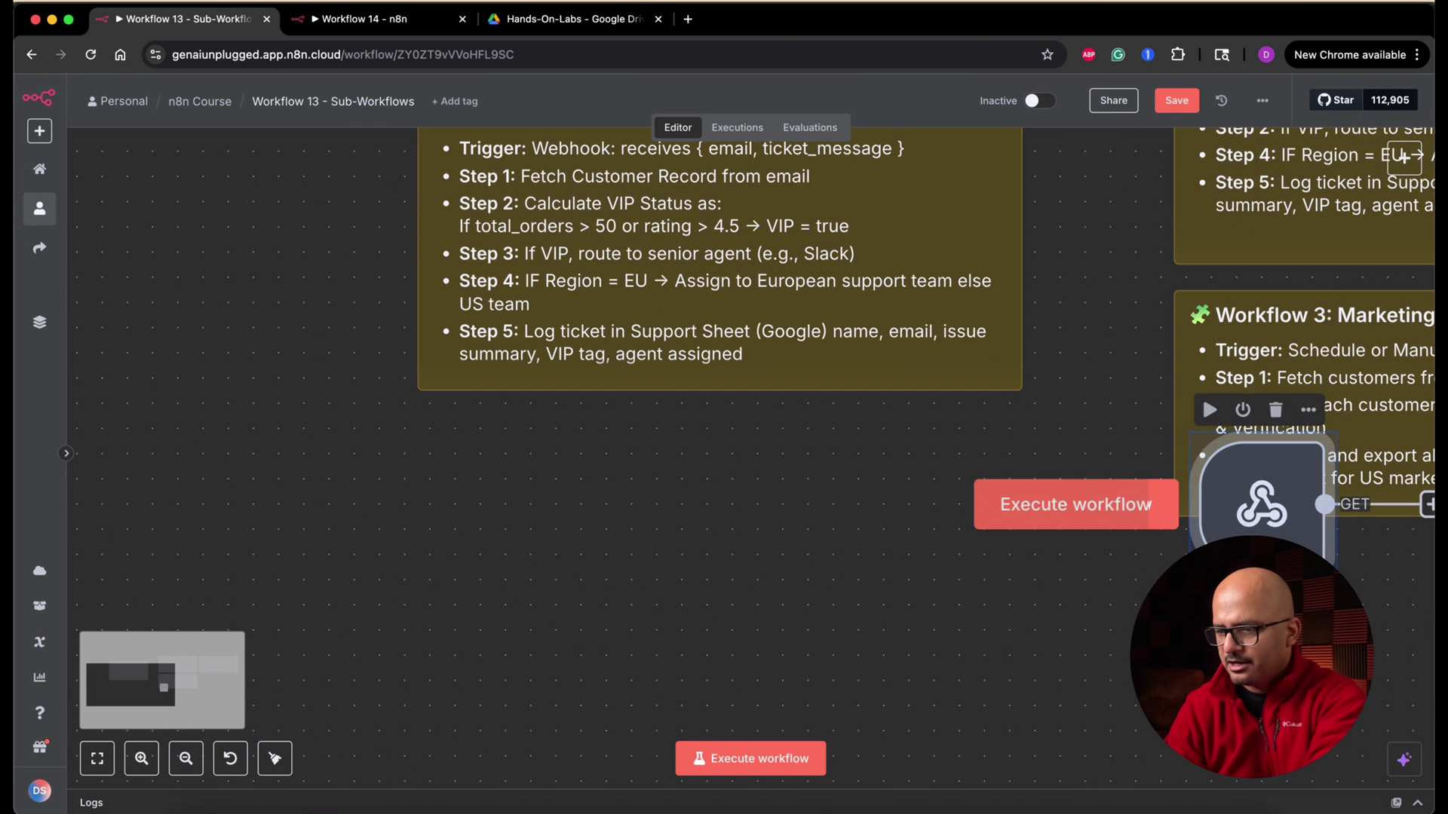
left_click_drag(1264, 552, 608, 679)
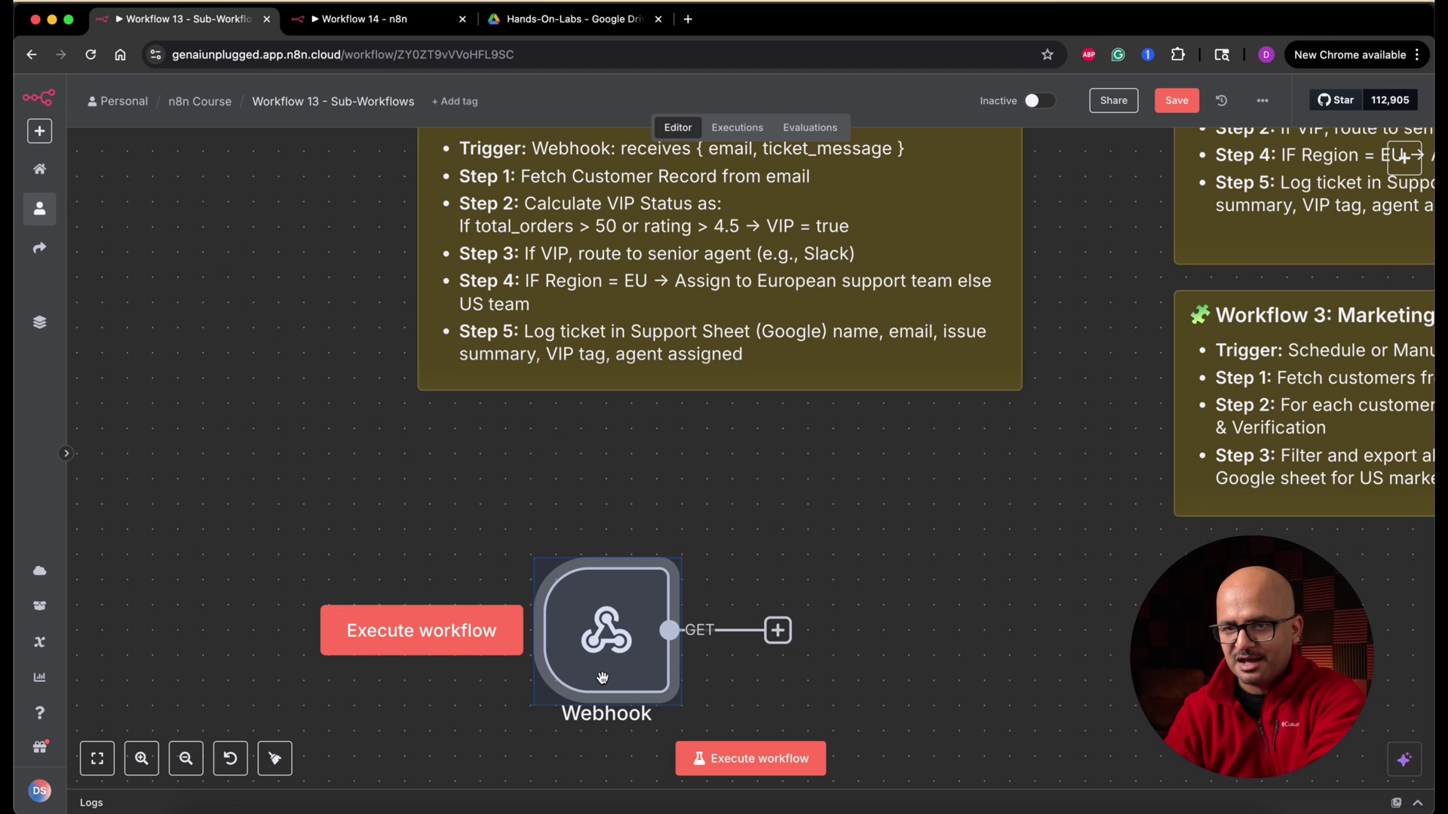
scroll(601, 678, "down", 5)
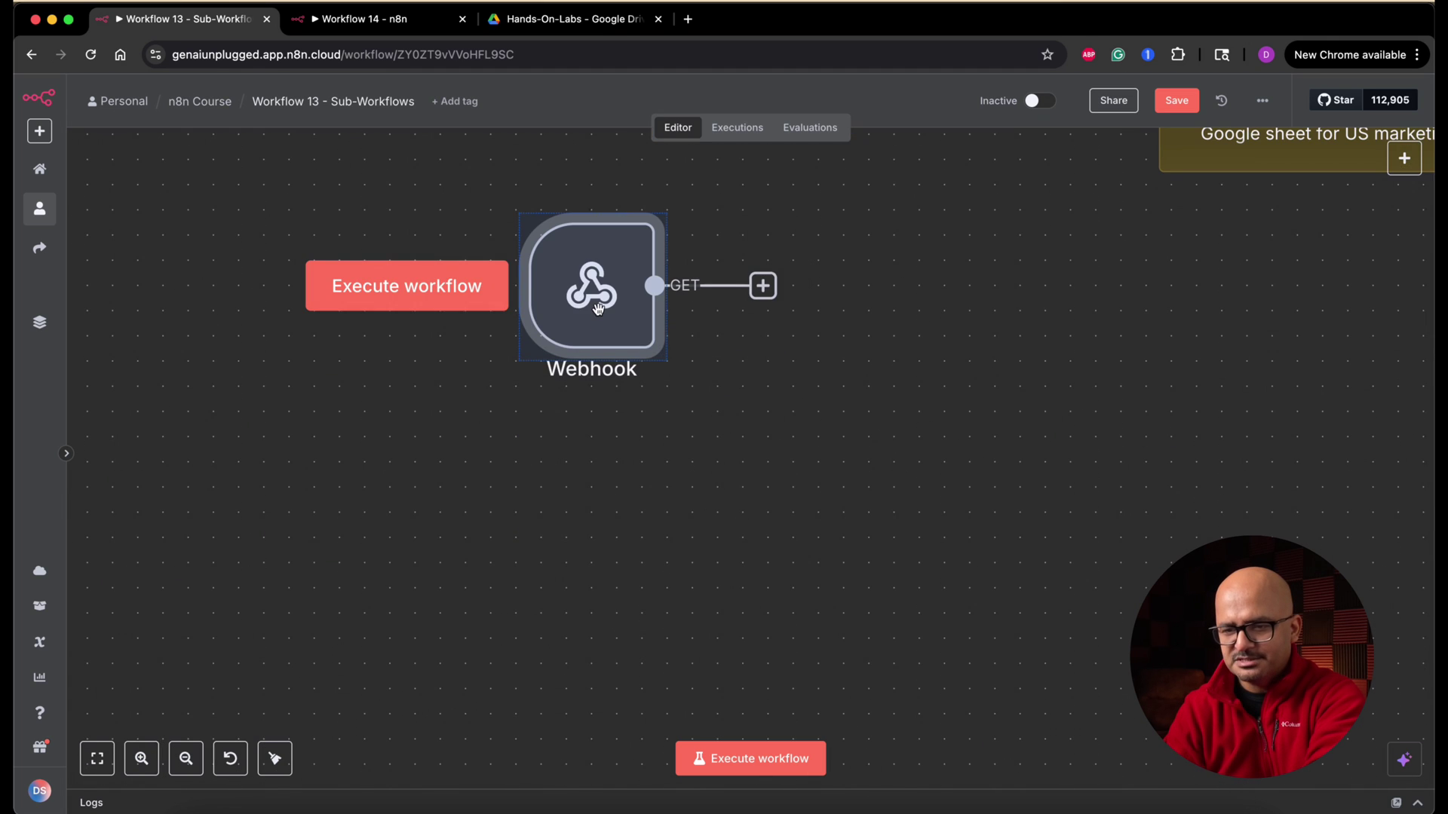
left_click_drag(599, 322, 603, 526)
Replace the Webhook's sample output with five pasted support-ticket records and pin them
double_click(603, 527)
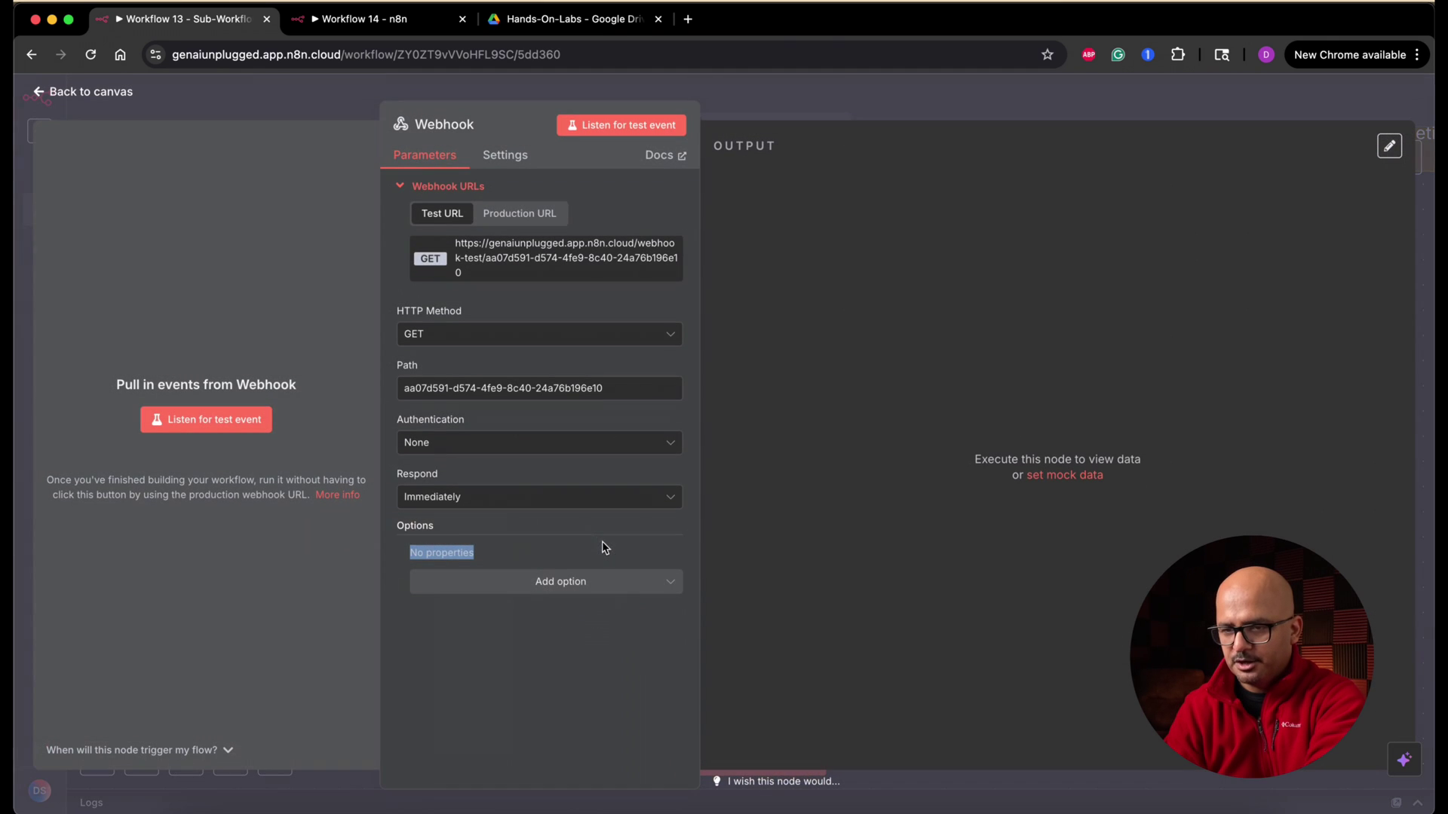
left_click(1389, 145)
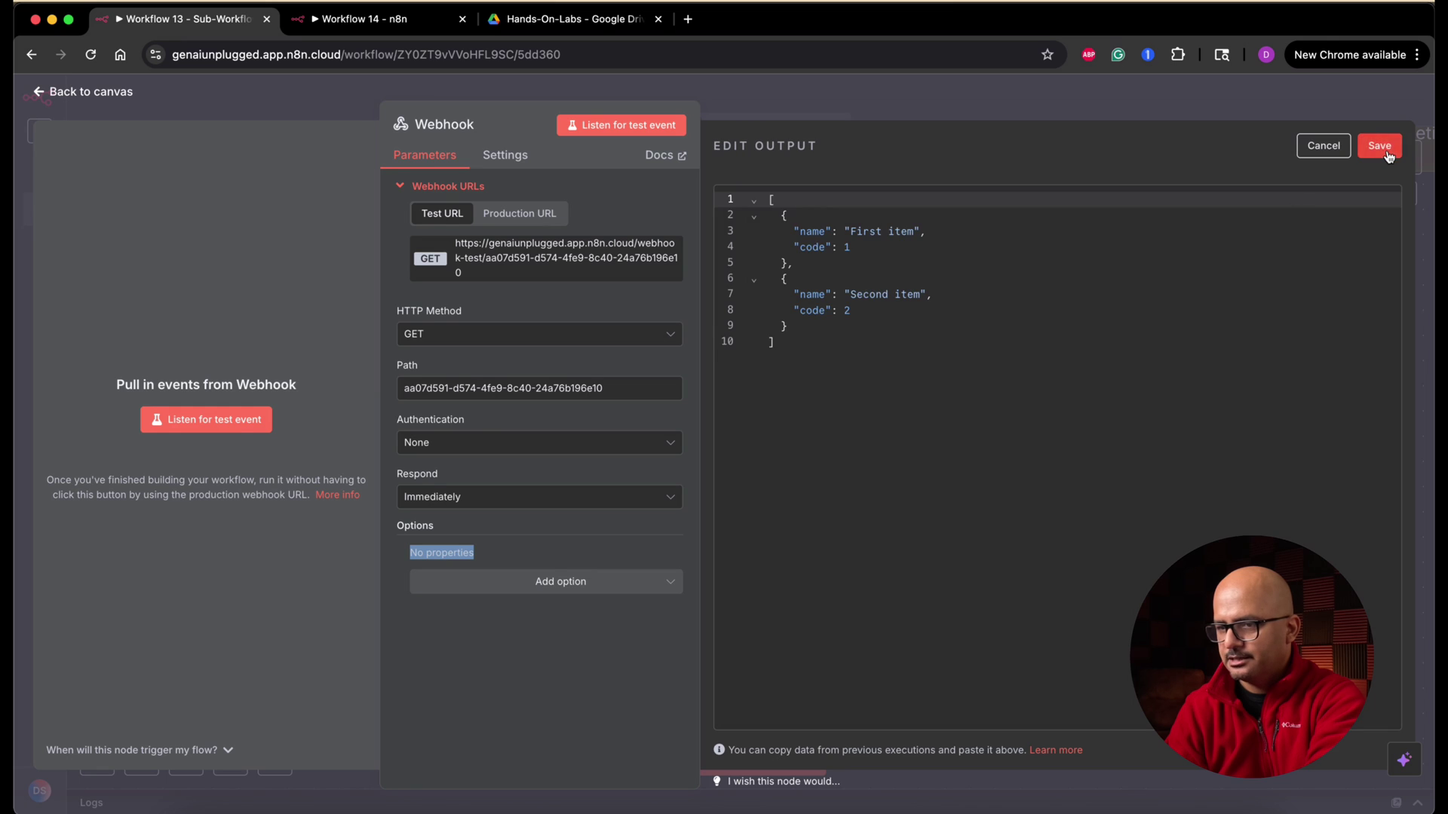
left_click(968, 405)
key("ctrl+a")
key("ctrl+v")
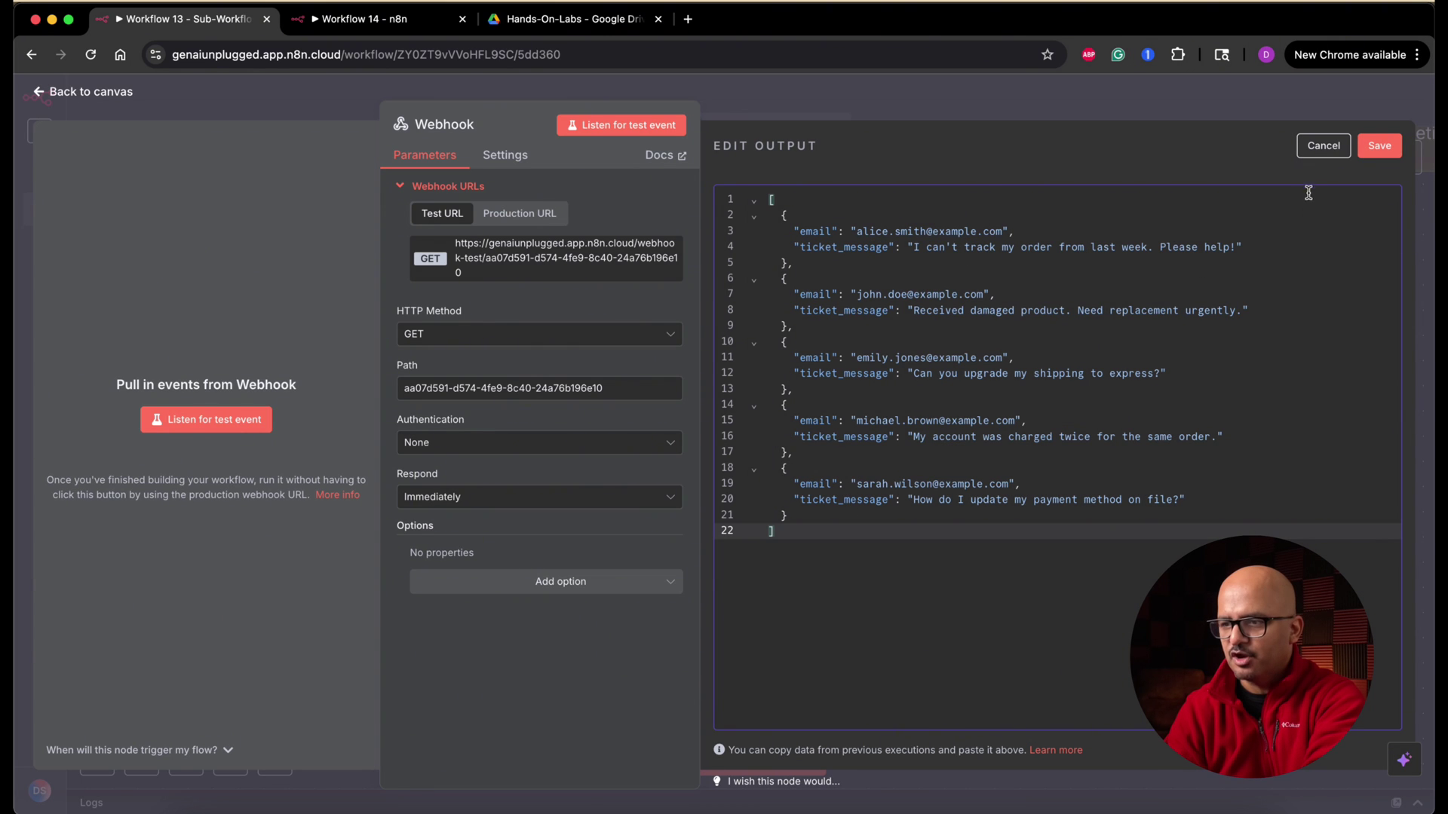
left_click(1379, 145)
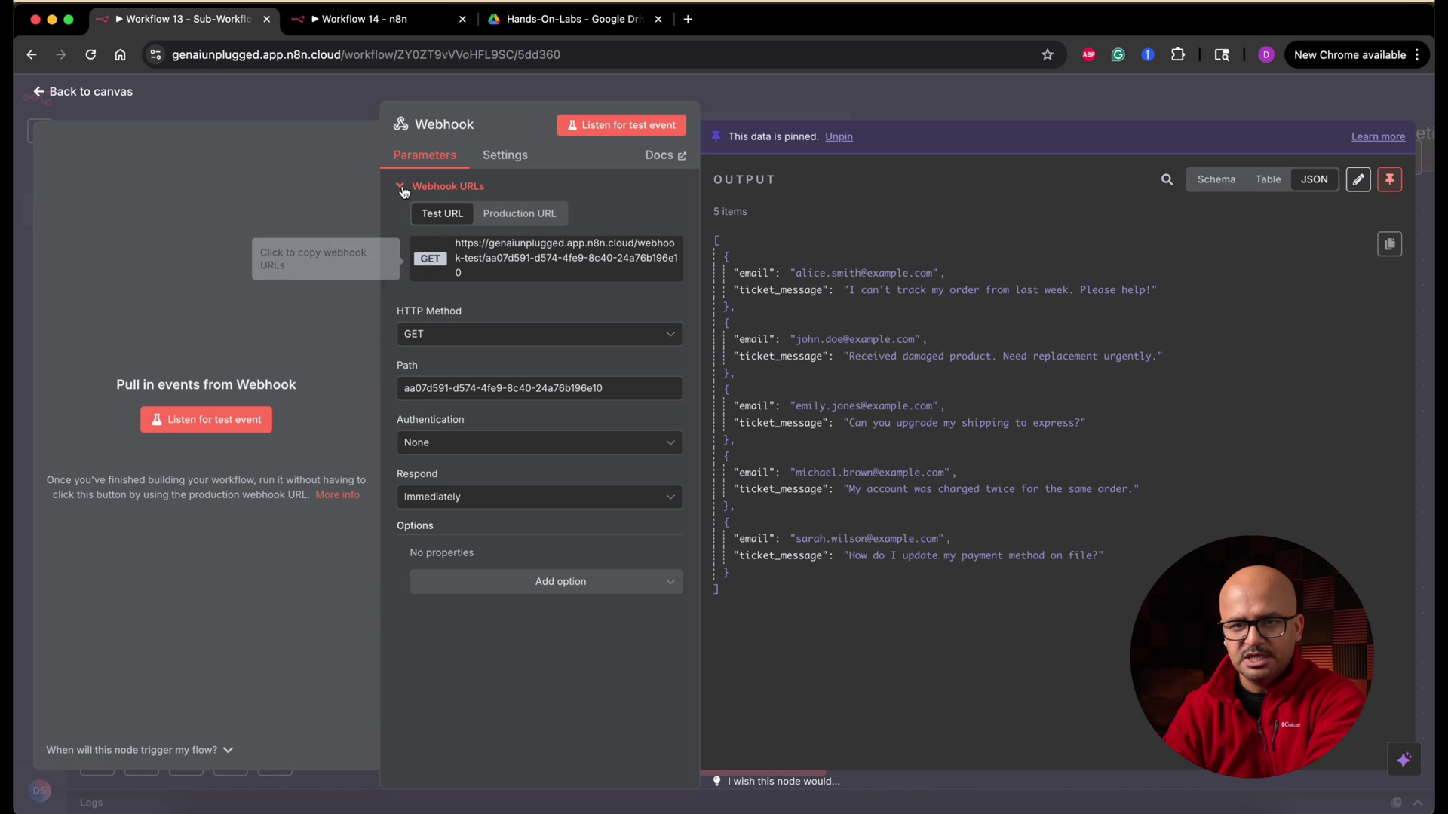
left_click(128, 95)
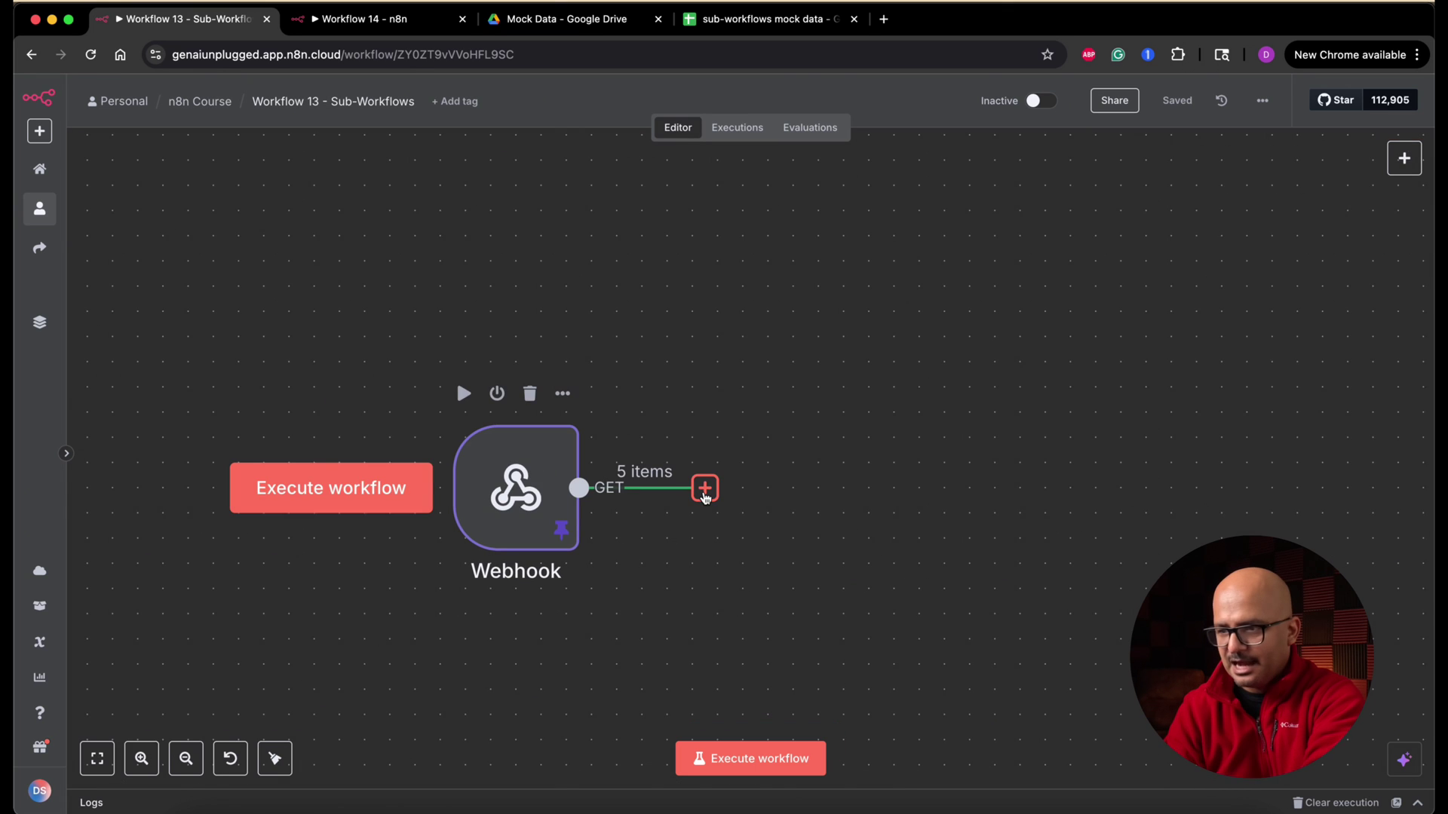
Add a Google Sheets 'Get row(s)' step after the Webhook
left_click(705, 487)
type("sheet")
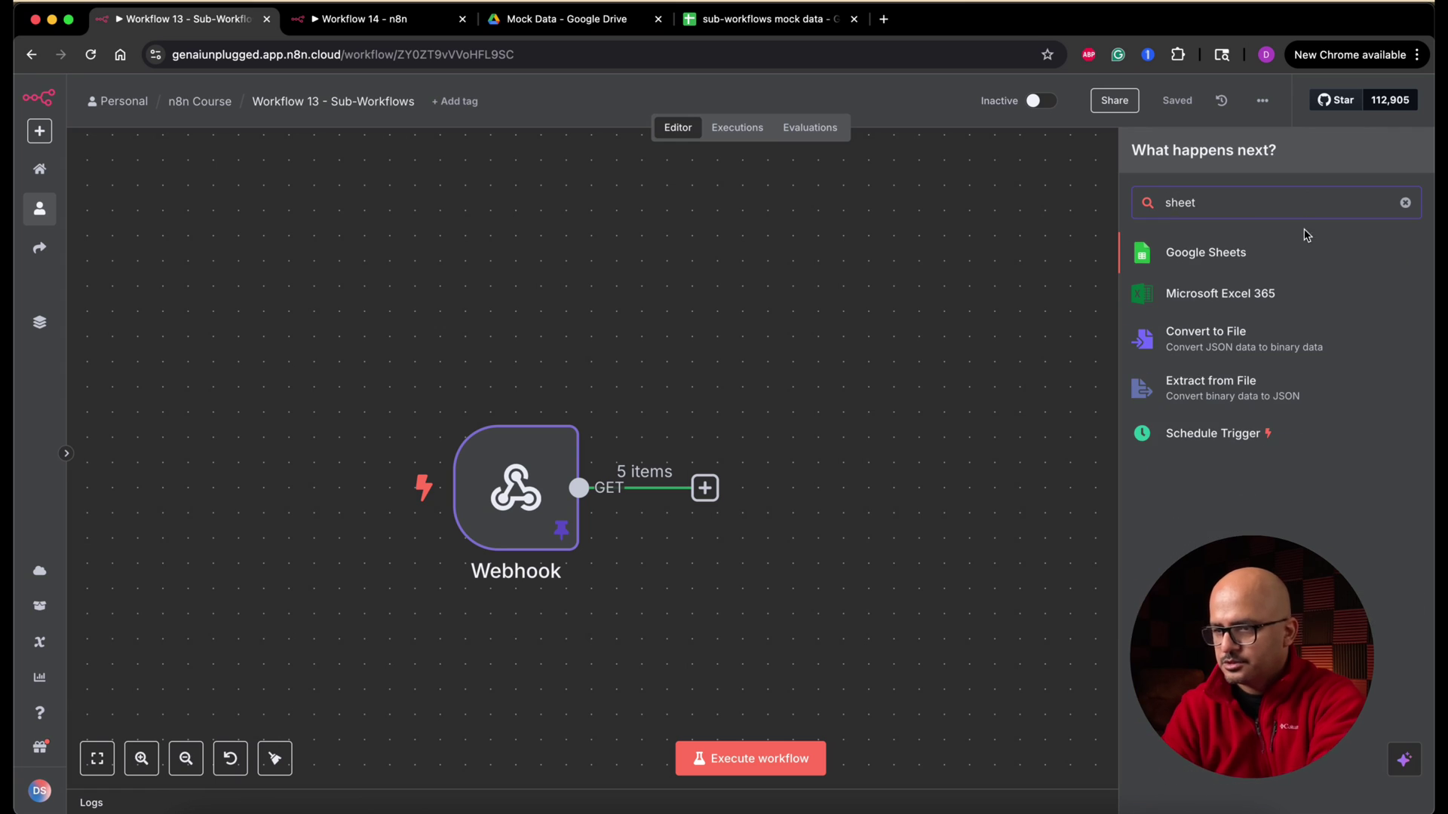
left_click(1271, 249)
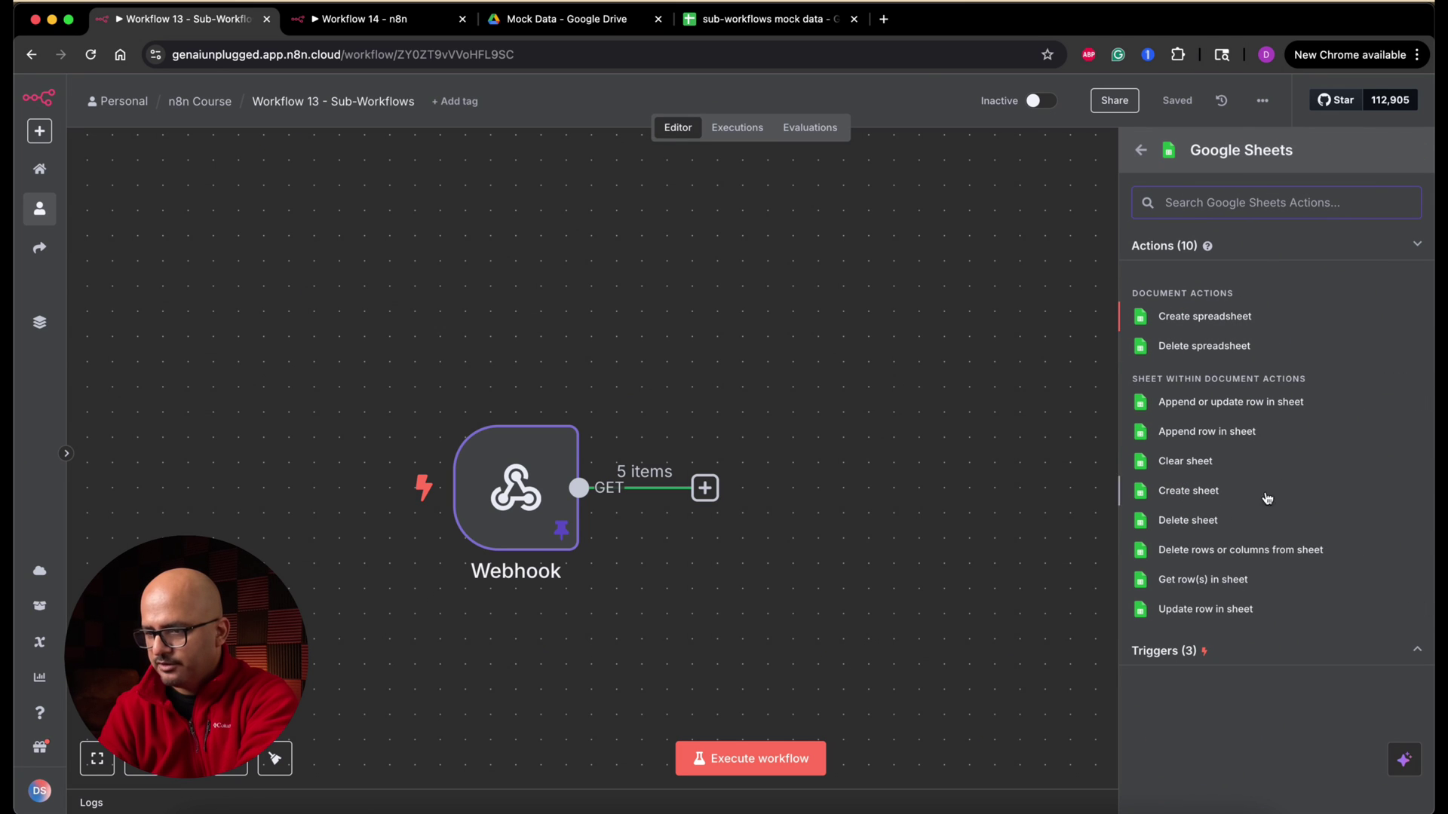
left_click(1226, 584)
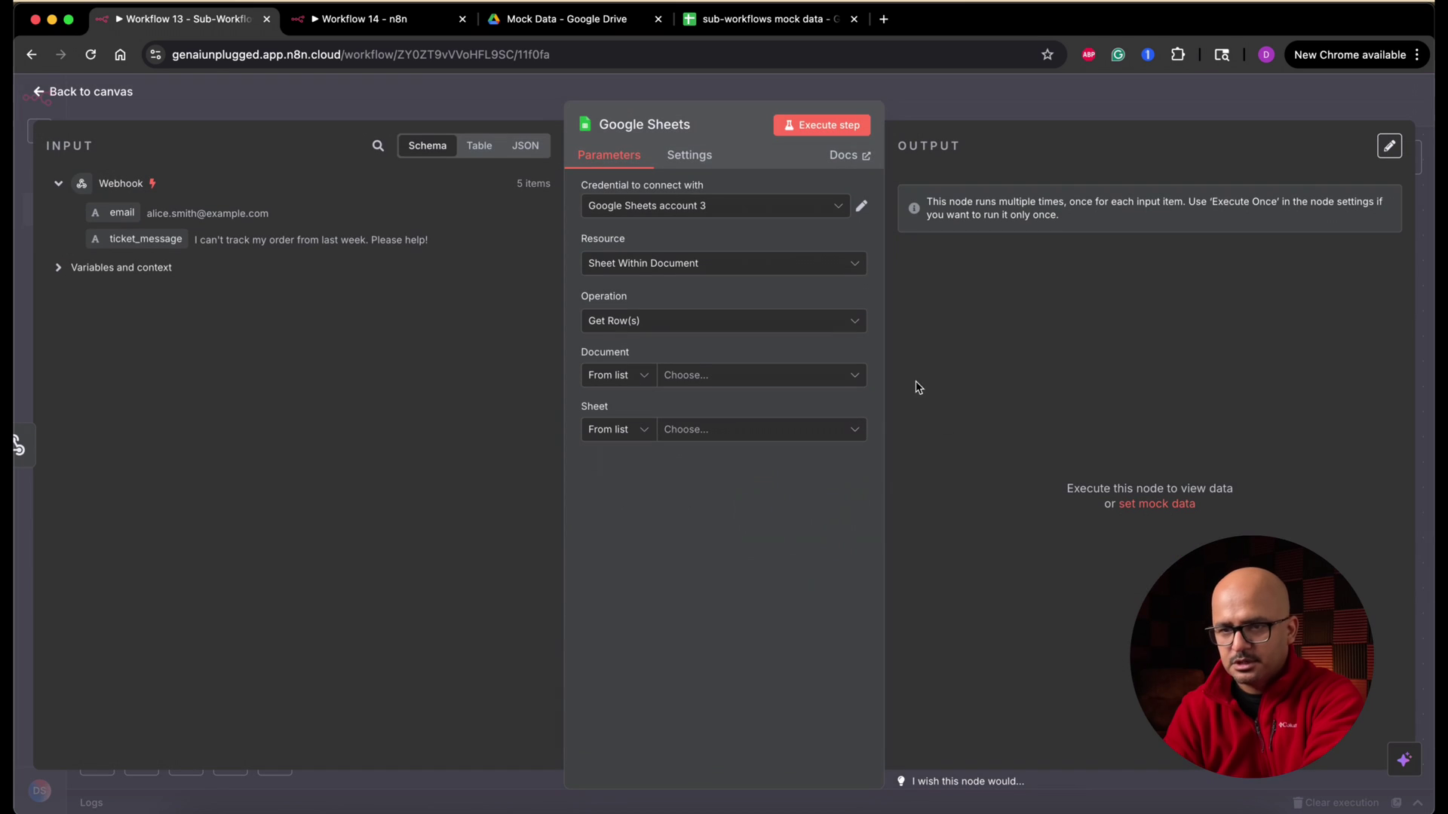
left_click(556, 21)
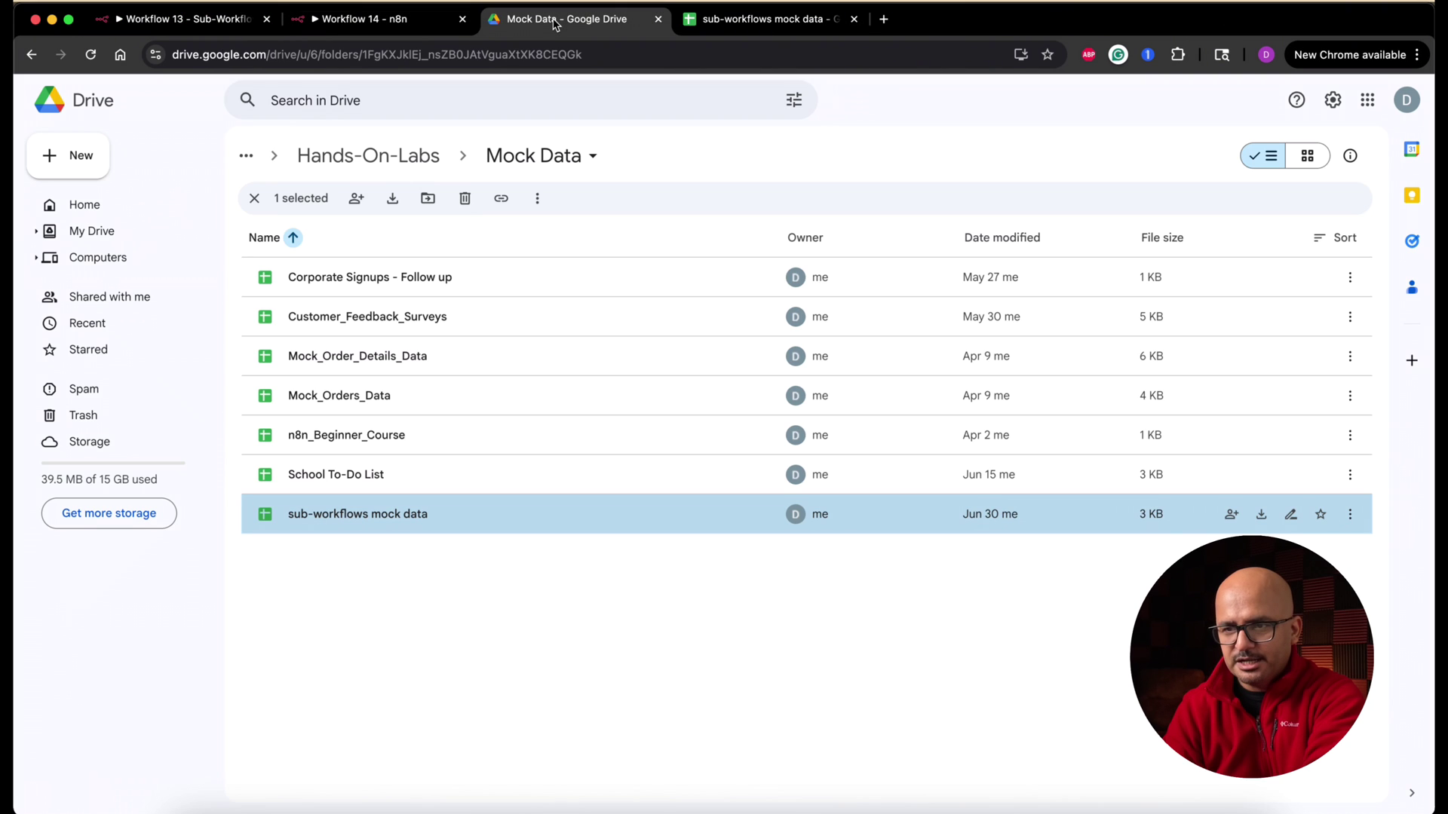
left_click(745, 21)
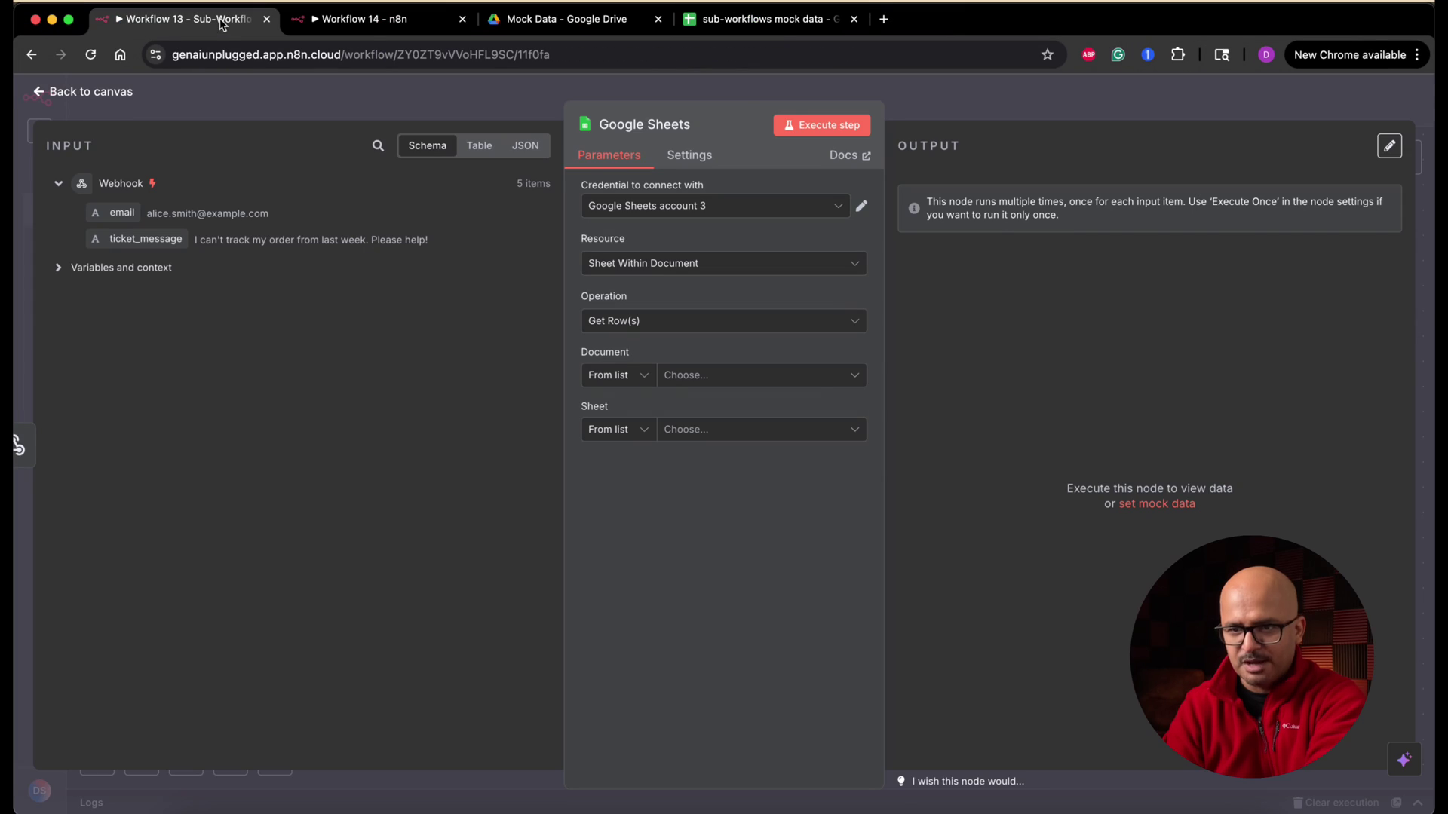
mouse_move(634, 357)
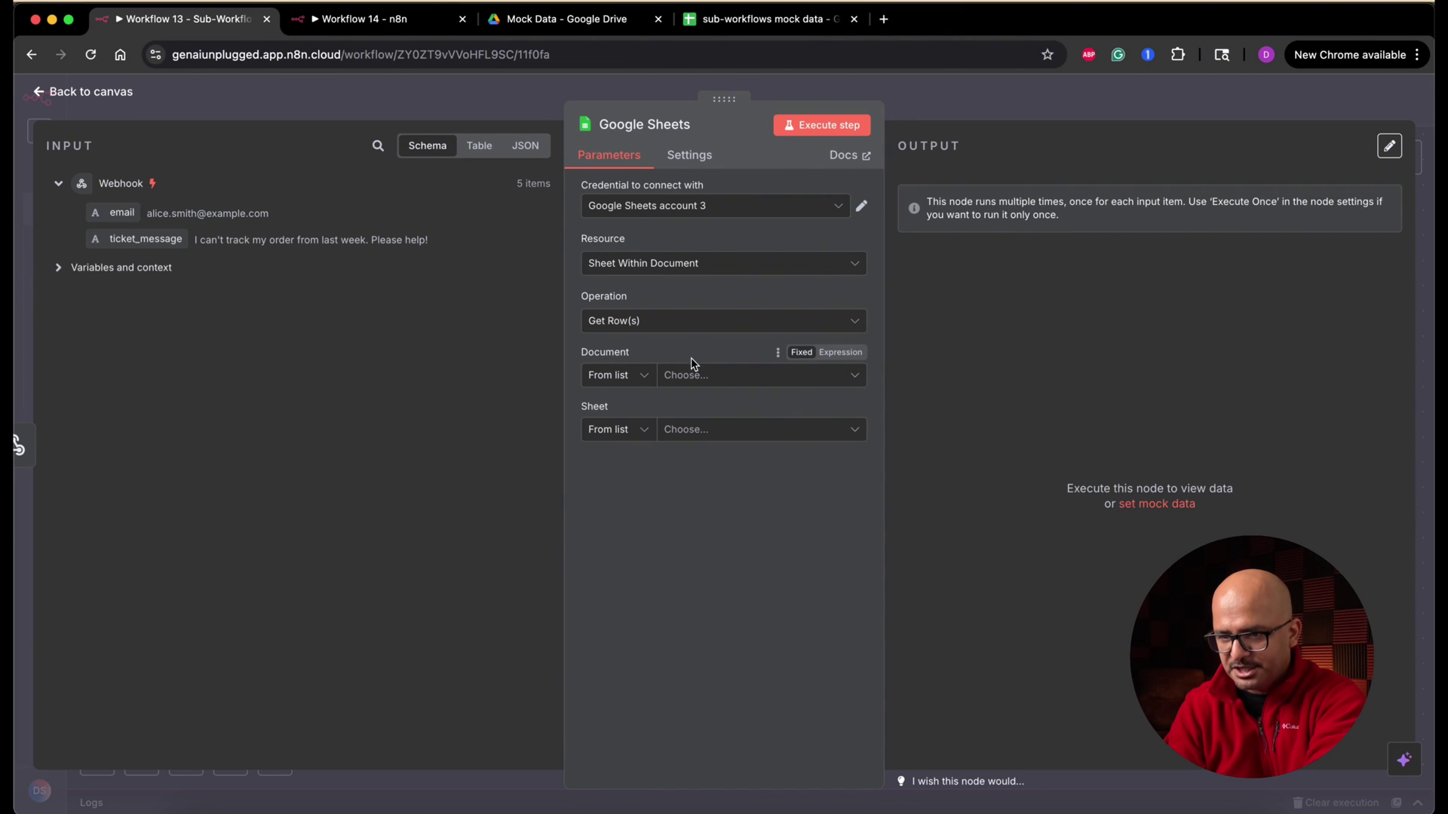
Point the Google Sheets step at the sub-workflows mock data spreadsheet's User_data sheet
left_click(737, 382)
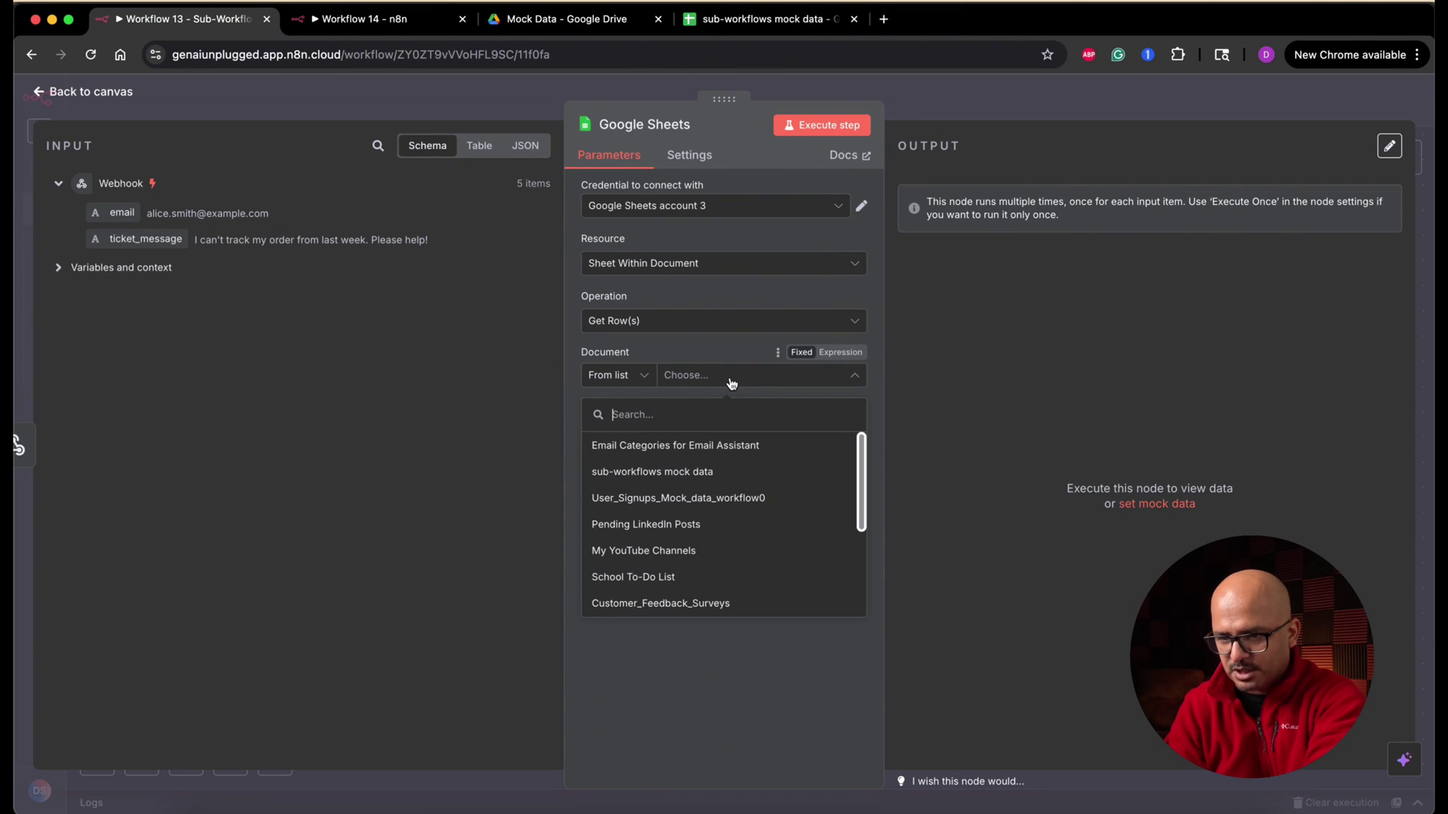
left_click(662, 473)
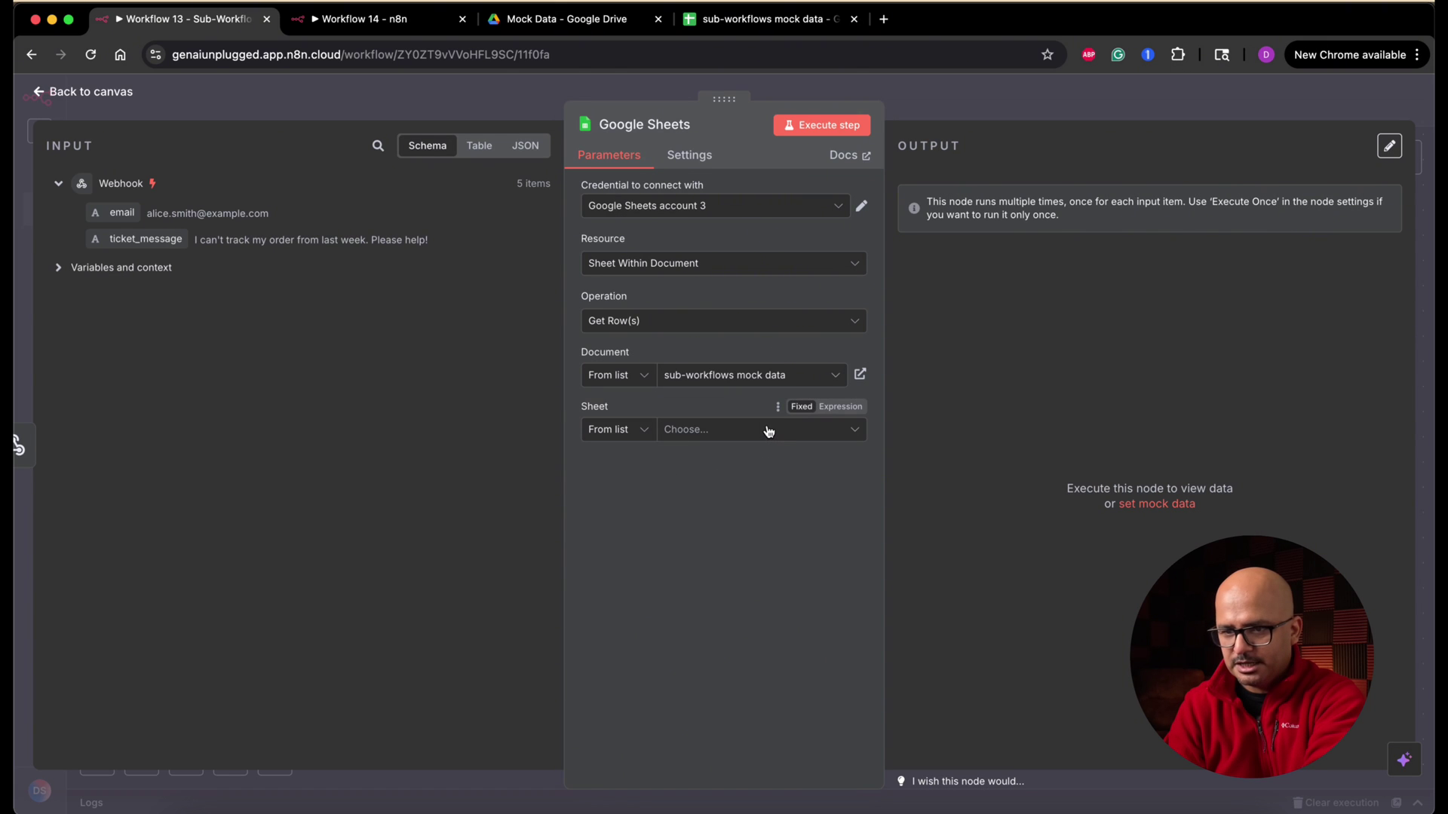
left_click(767, 431)
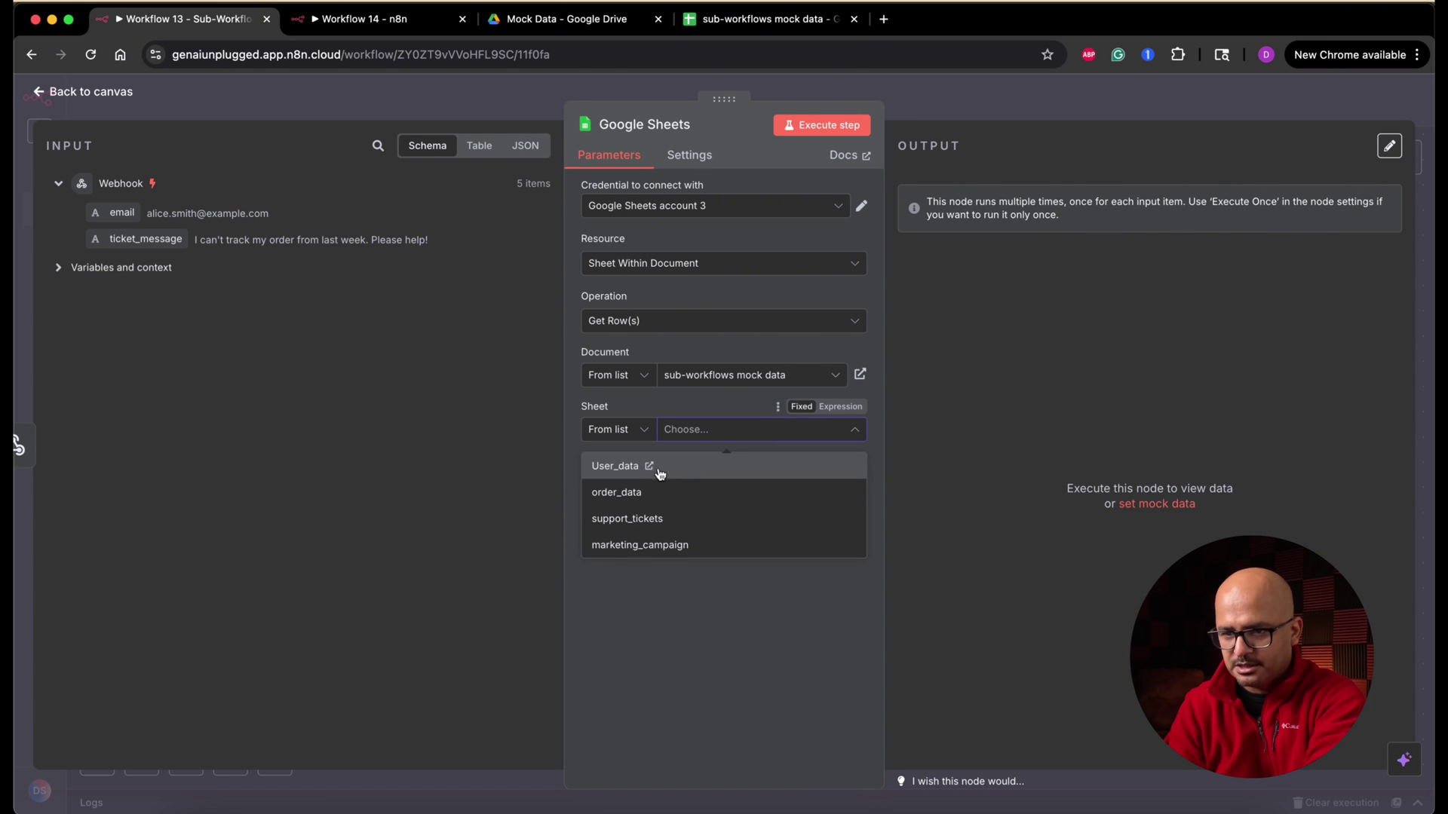
left_click(620, 466)
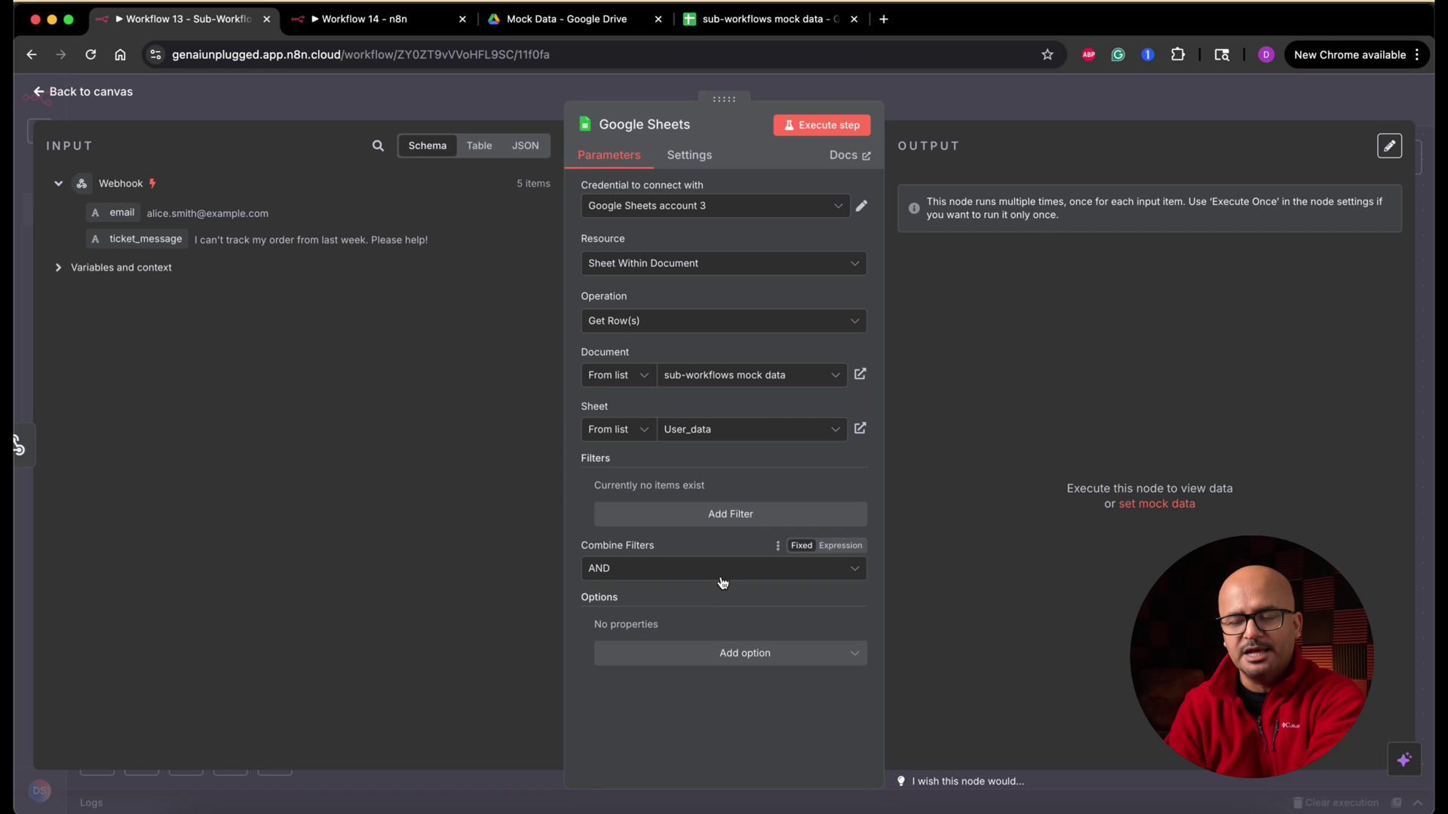
Filter rows where Email matches {{ $json.email }} and run the lookup
left_click(718, 518)
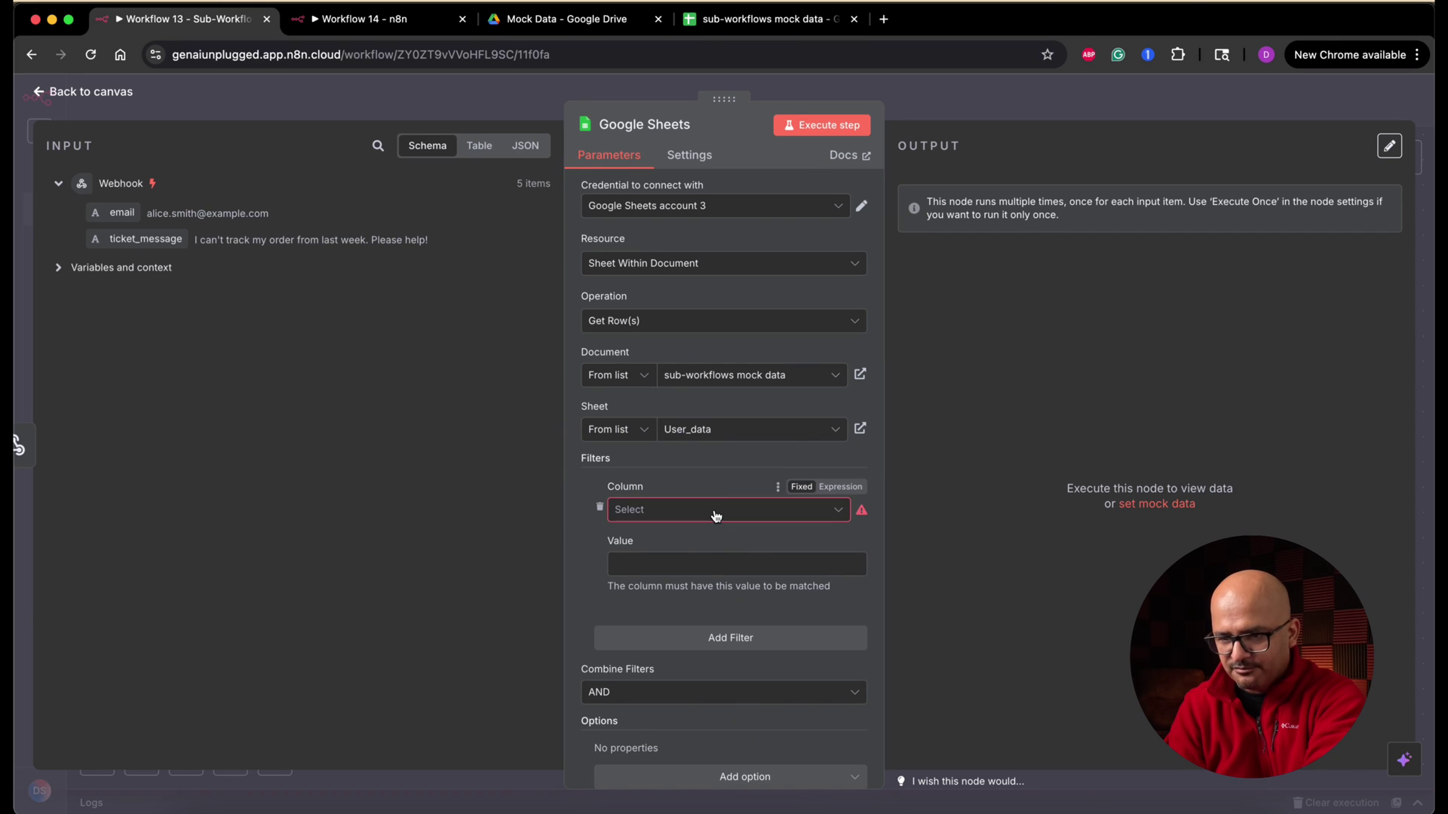
left_click(715, 516)
left_click(687, 608)
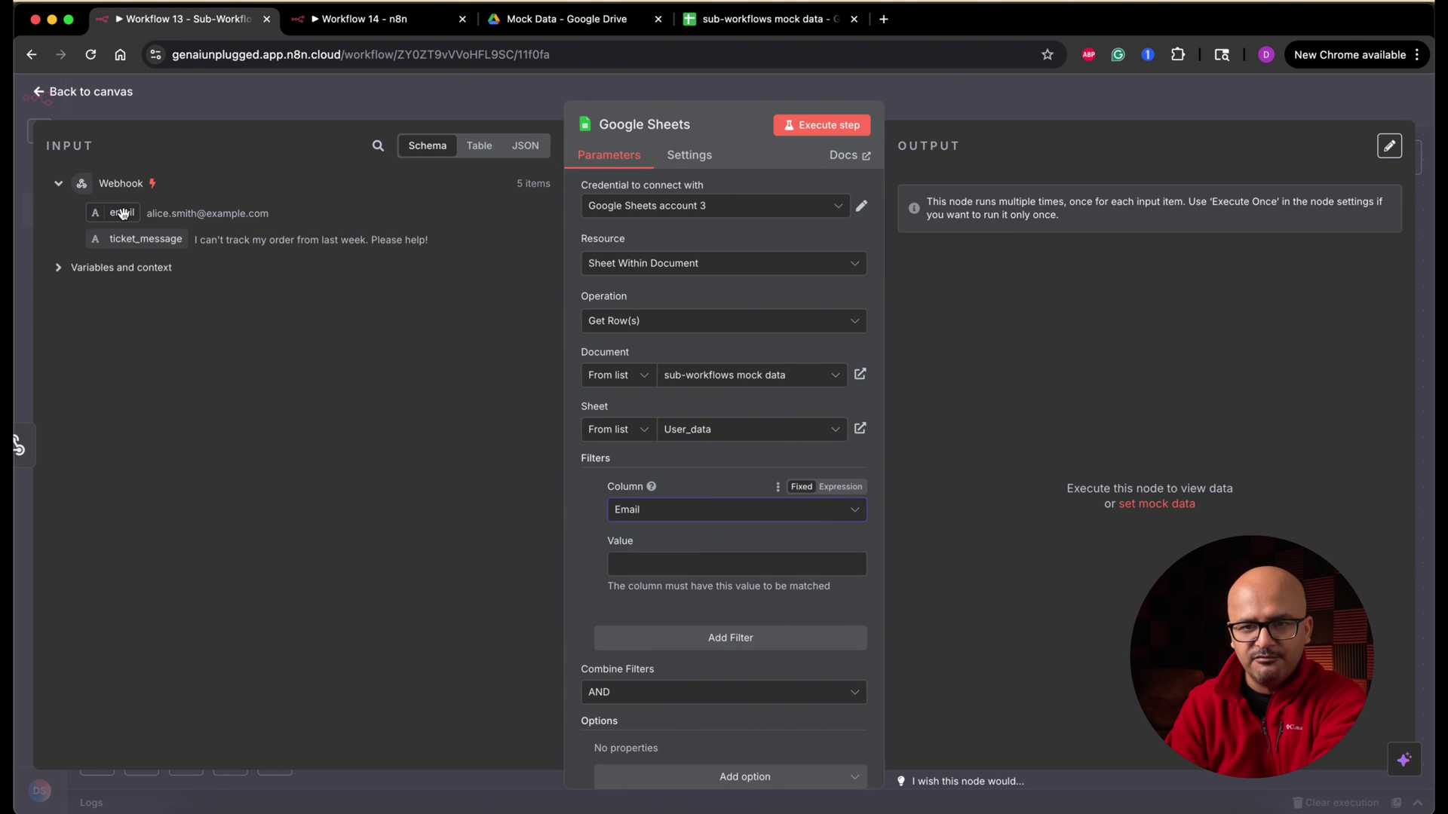
left_click_drag(122, 213, 655, 575)
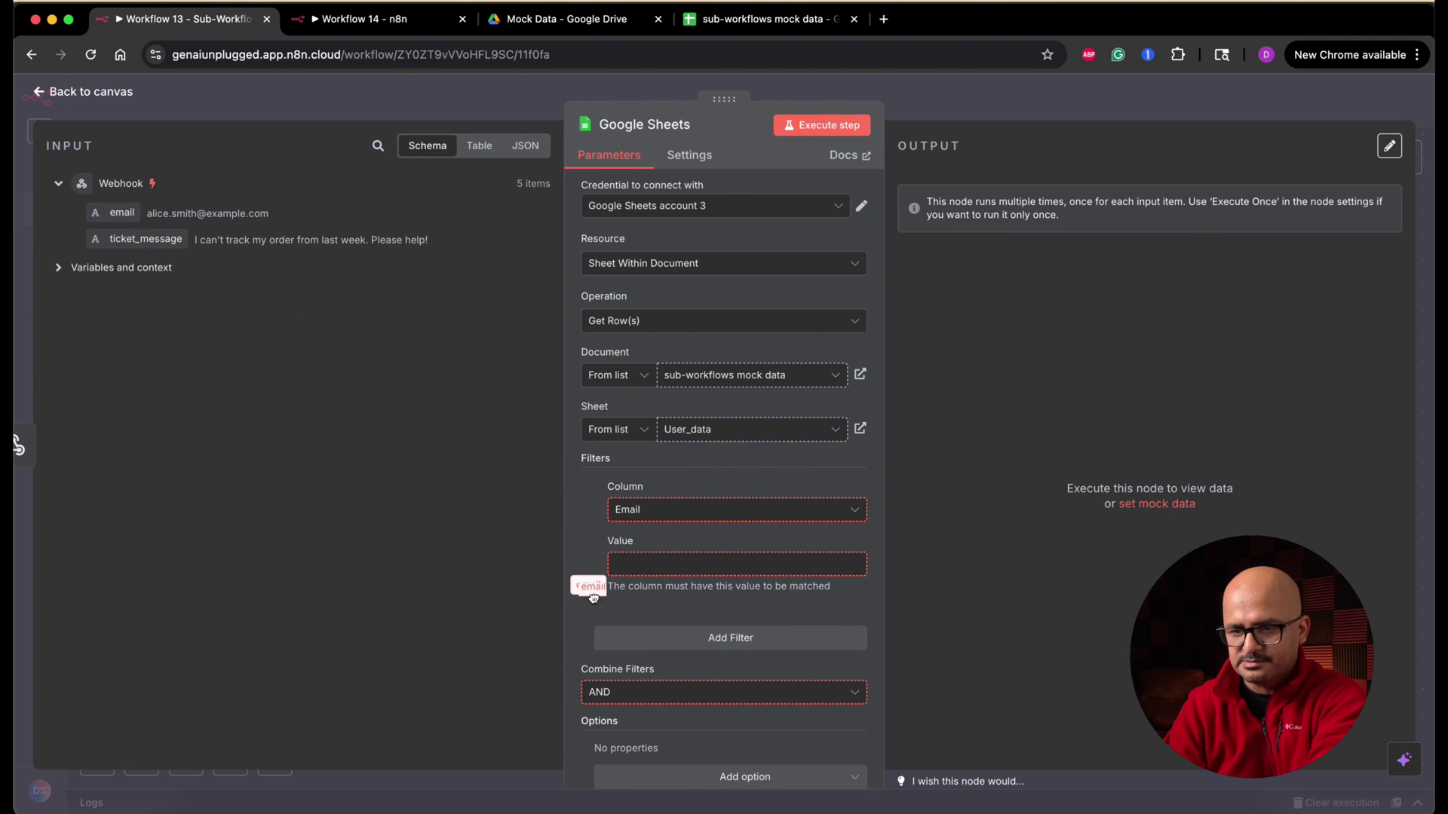
left_click(574, 552)
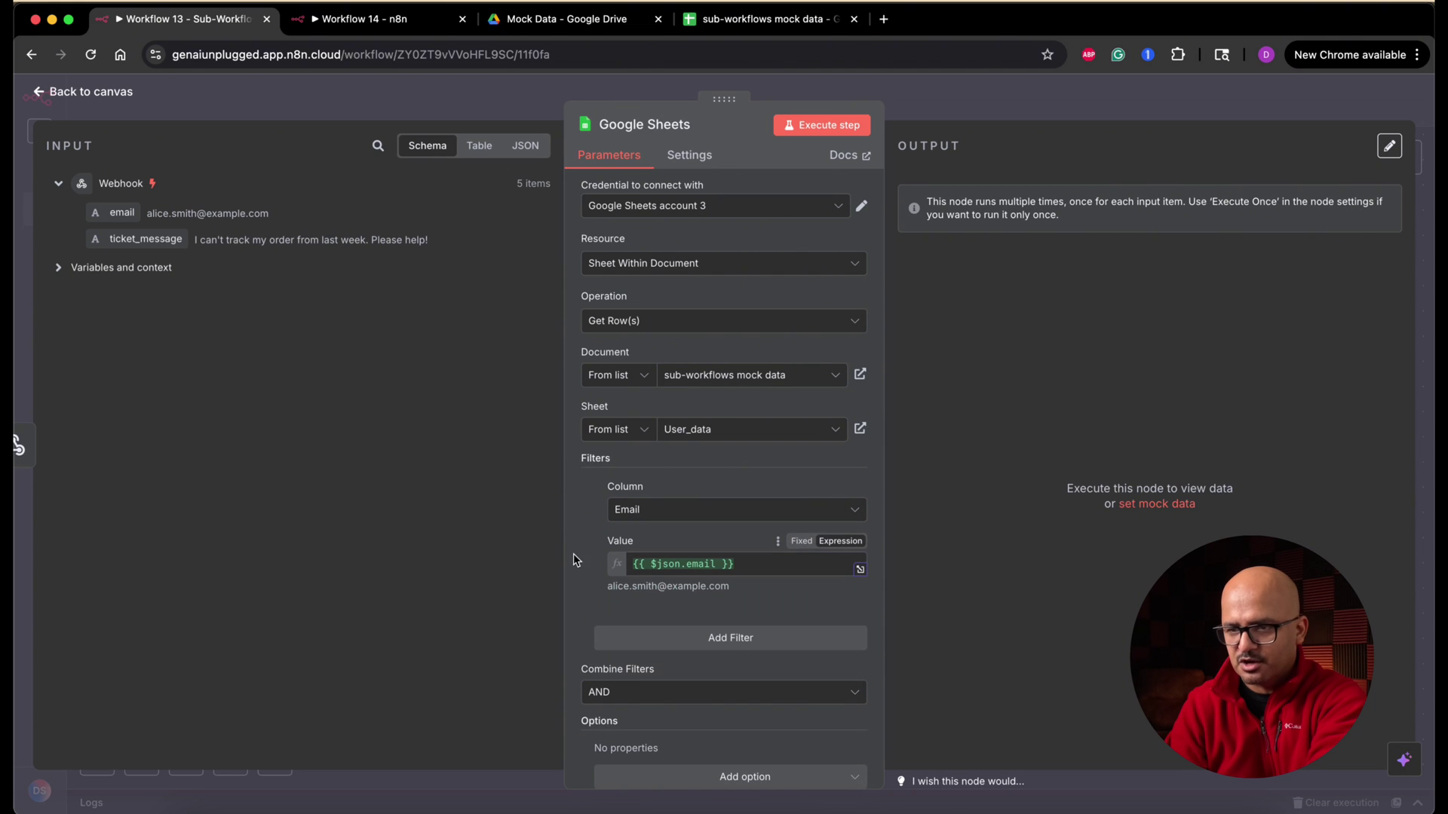
left_click(816, 126)
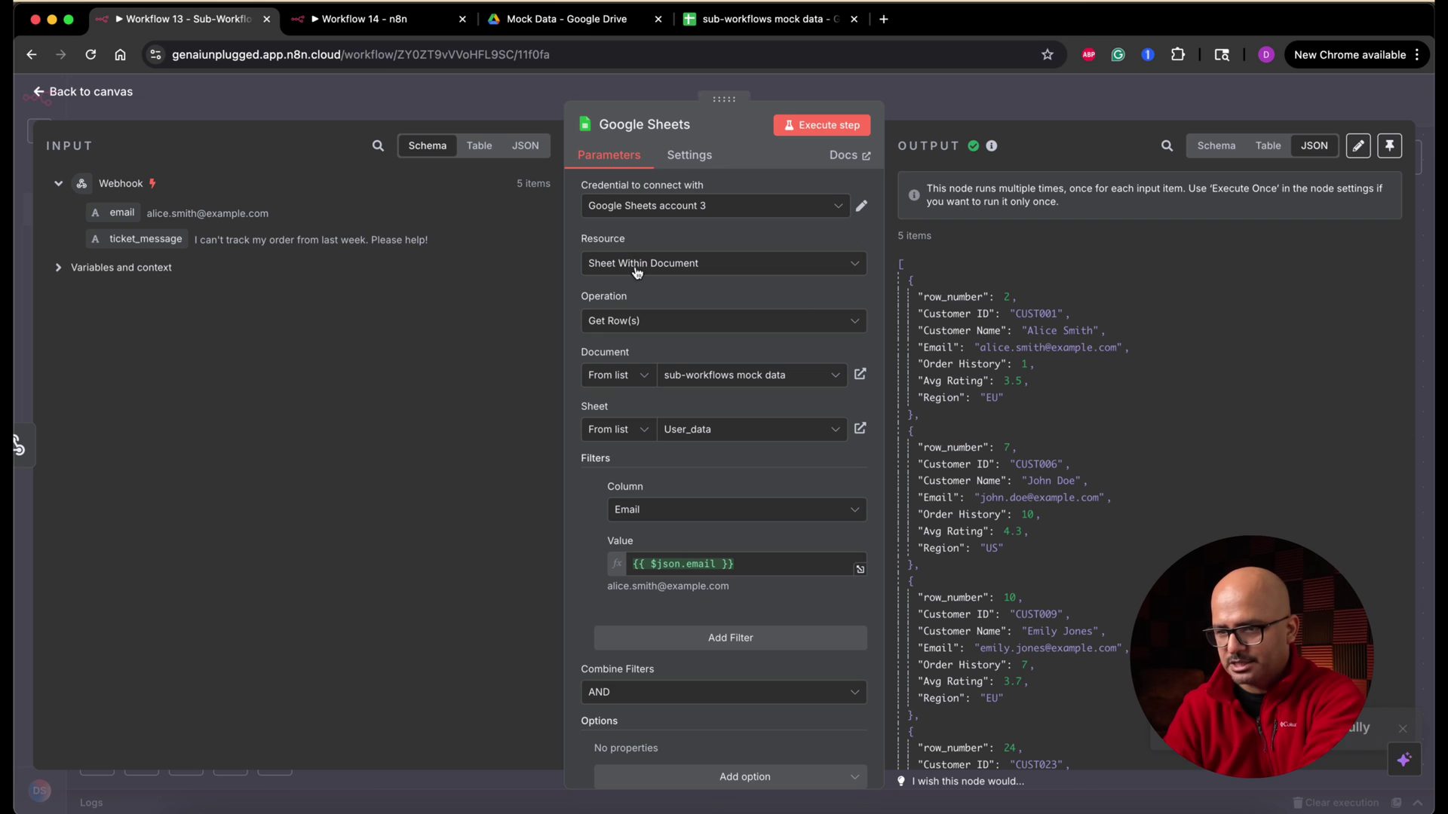
mouse_move(1019, 407)
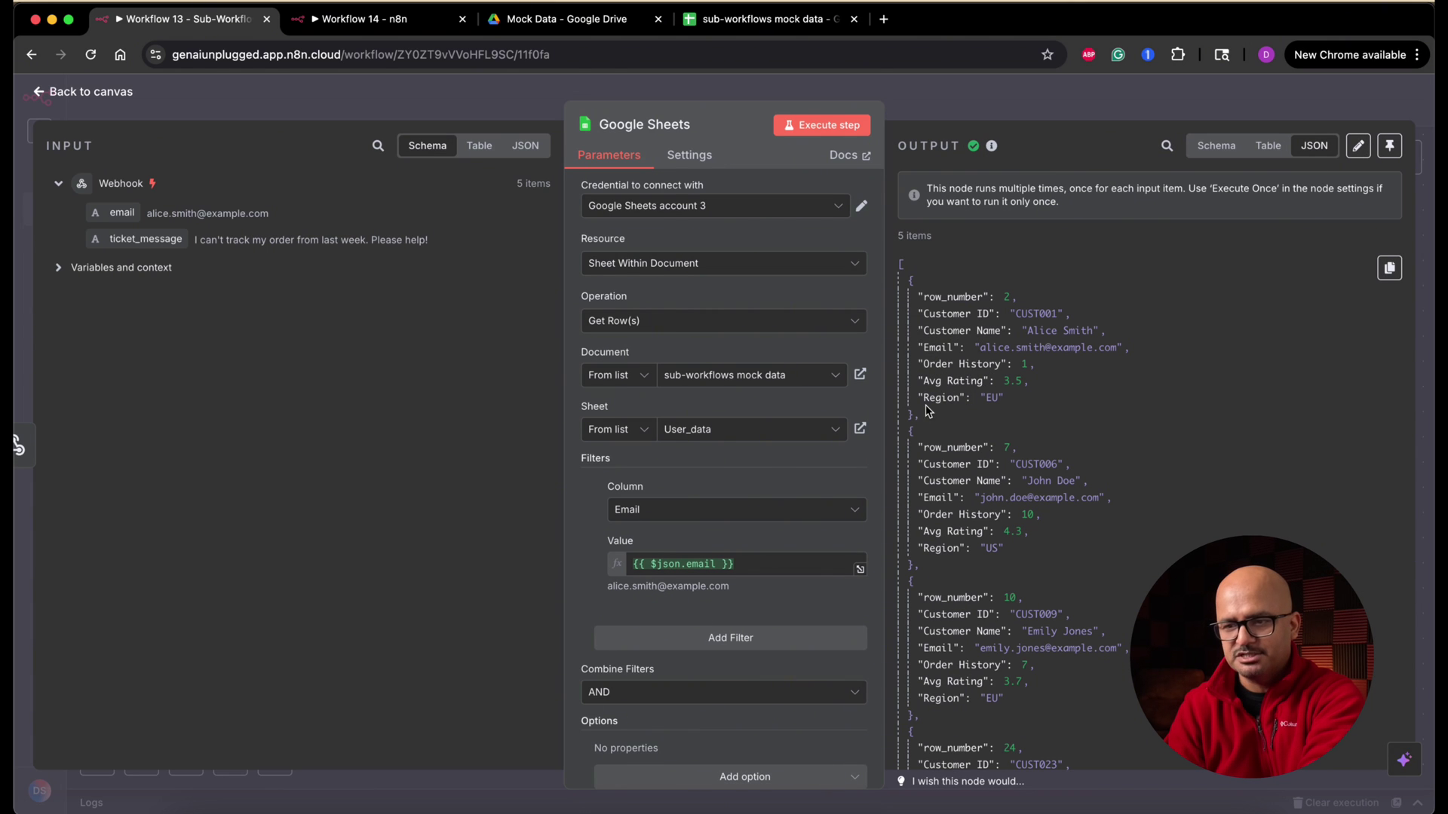
Inspect the Google Sheets results and Webhook pinned tickets, then start a node after Google Sheets
left_click(90, 91)
scroll(419, 259, "up", 2)
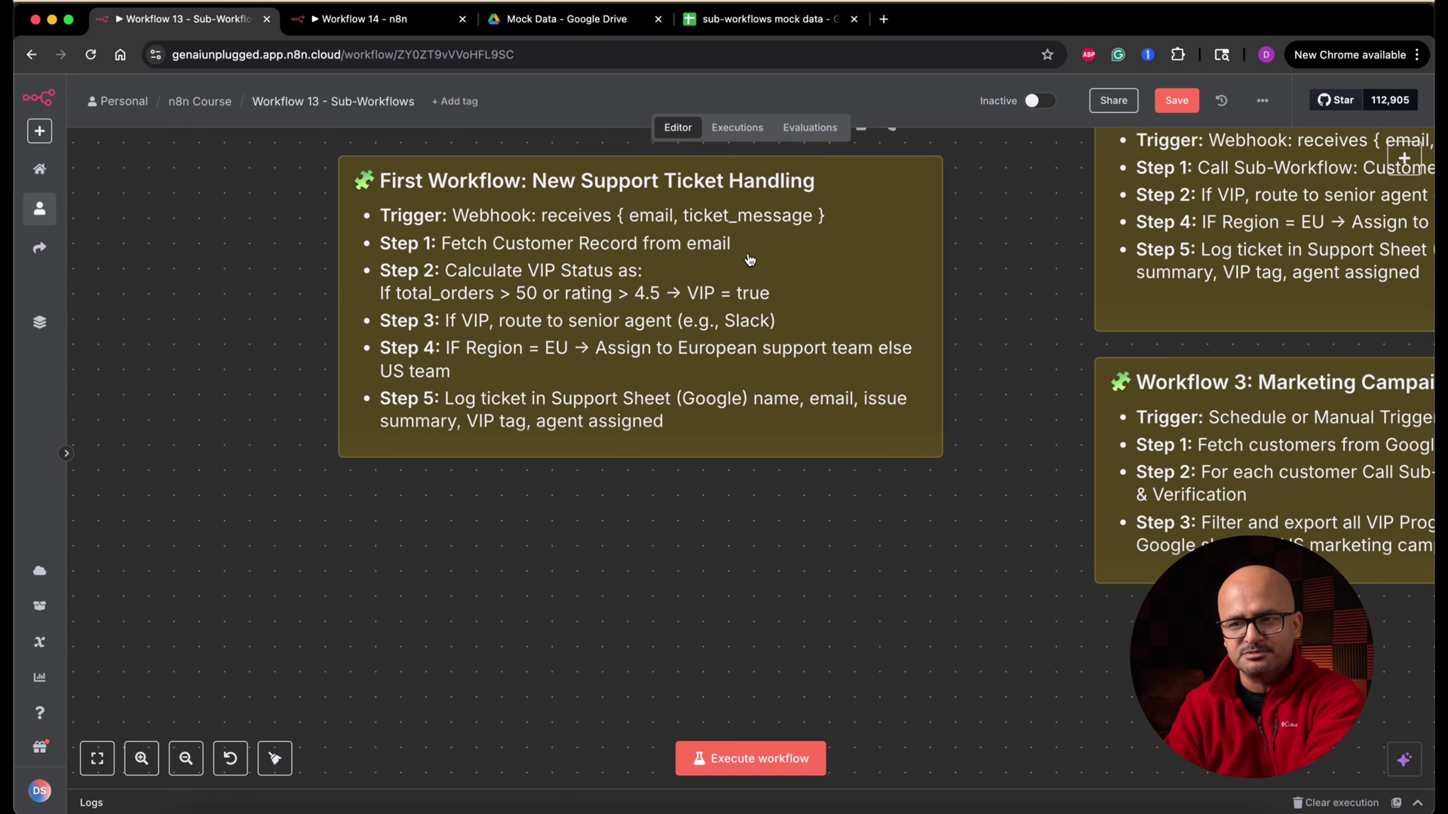
scroll(551, 586, "down", 3)
scroll(551, 587, "down", 3)
scroll(552, 586, "down", 2)
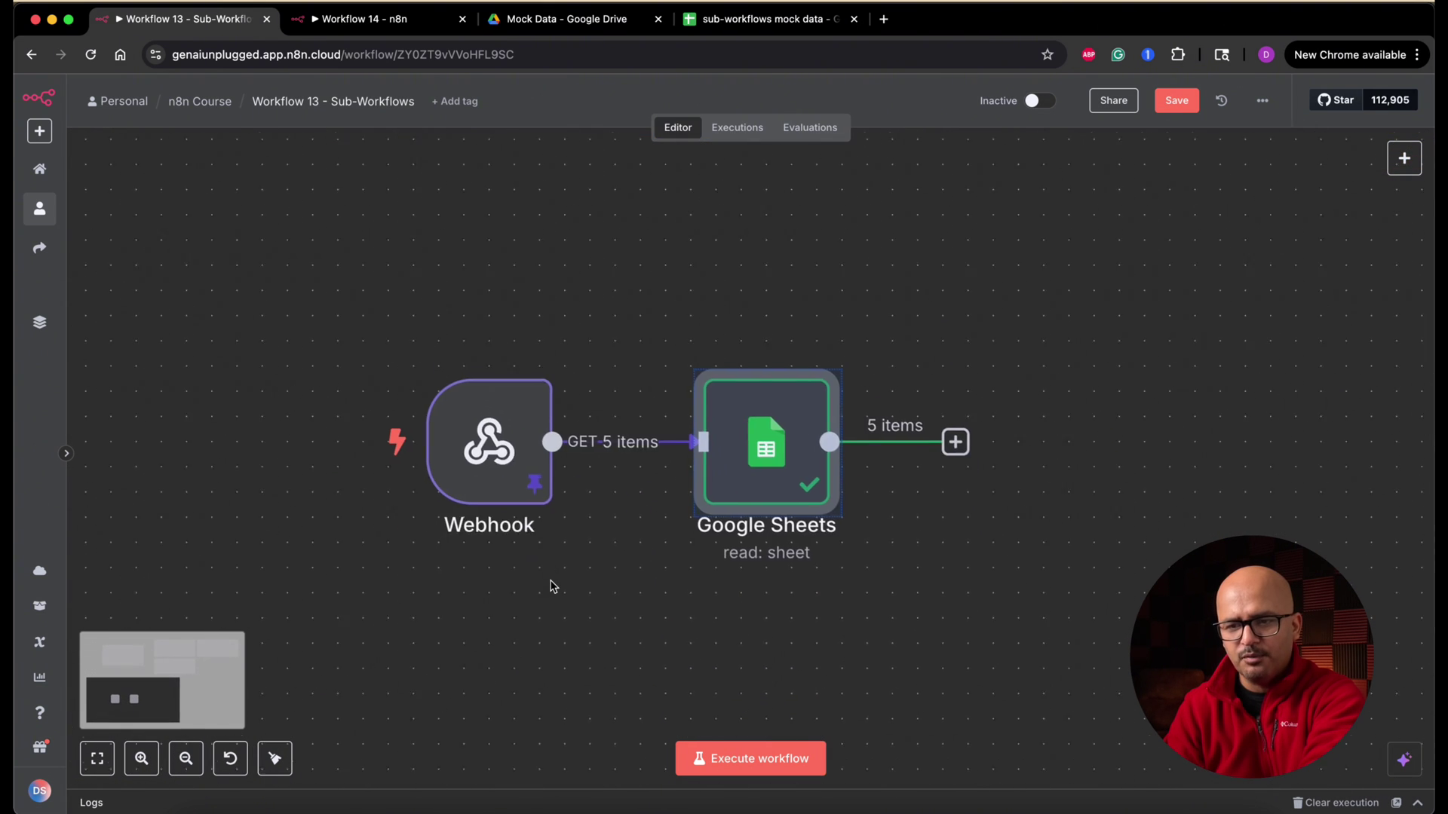
scroll(551, 586, "down", 2)
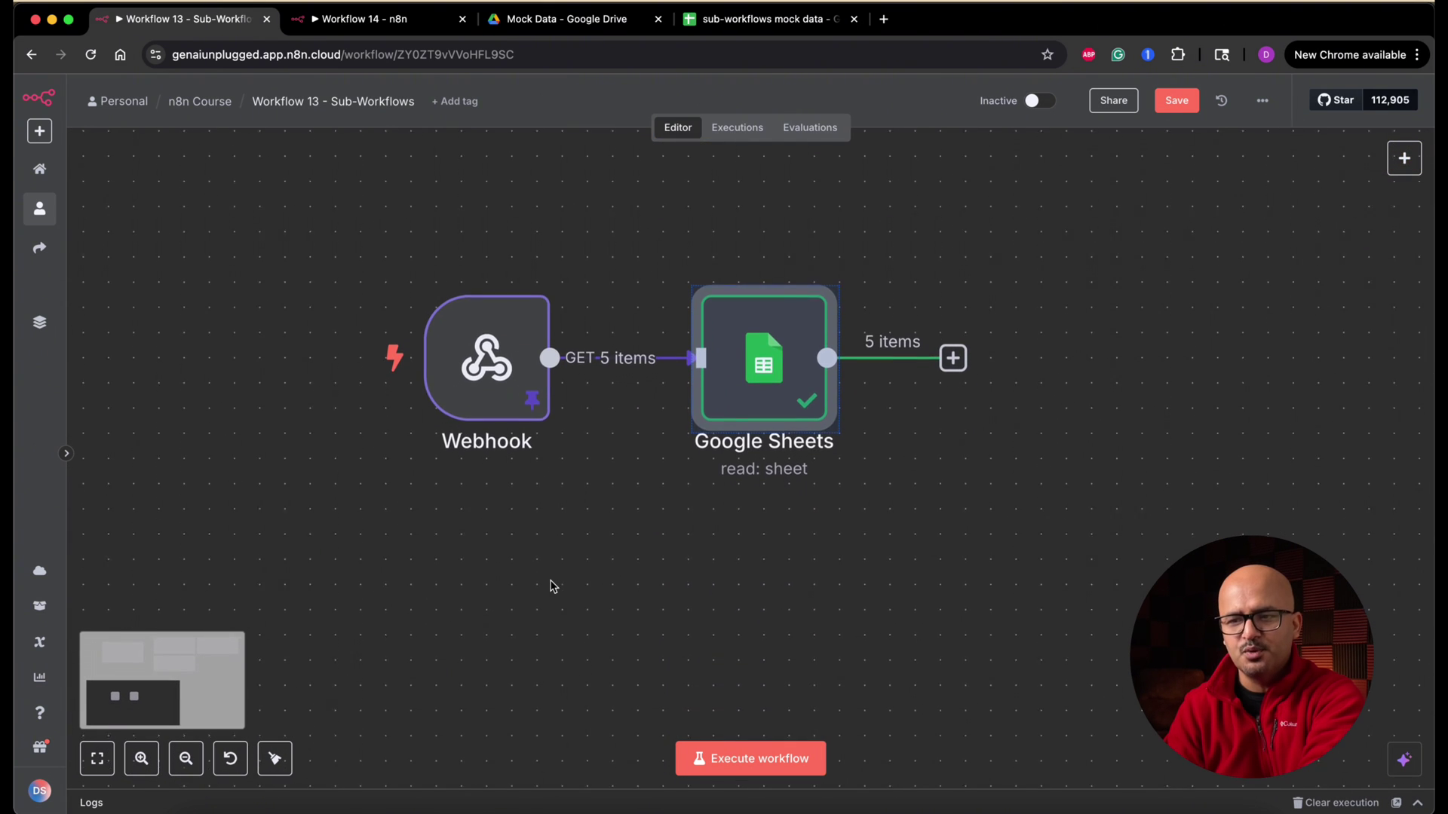
double_click(815, 373)
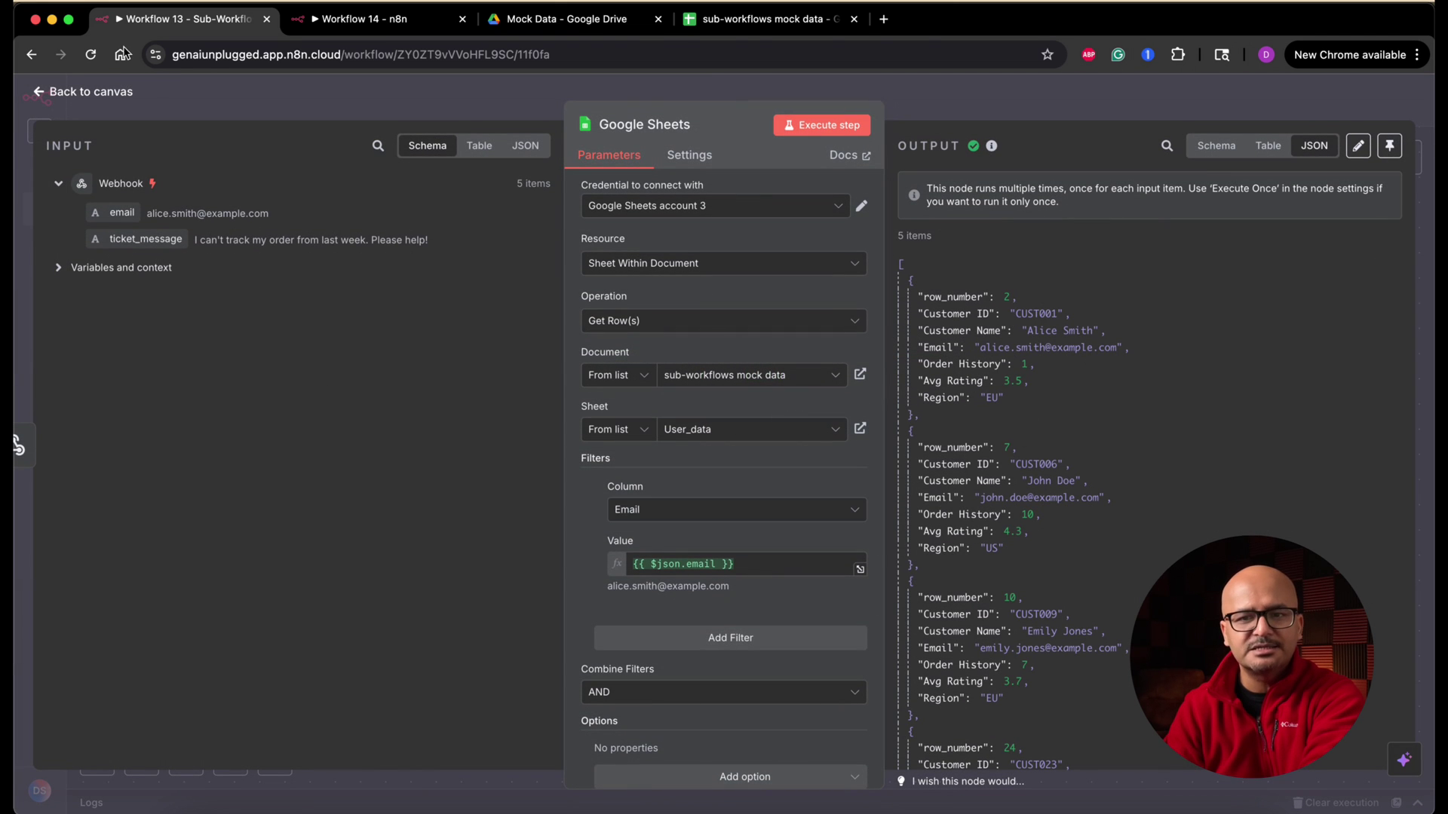
left_click(109, 93)
mouse_move(487, 355)
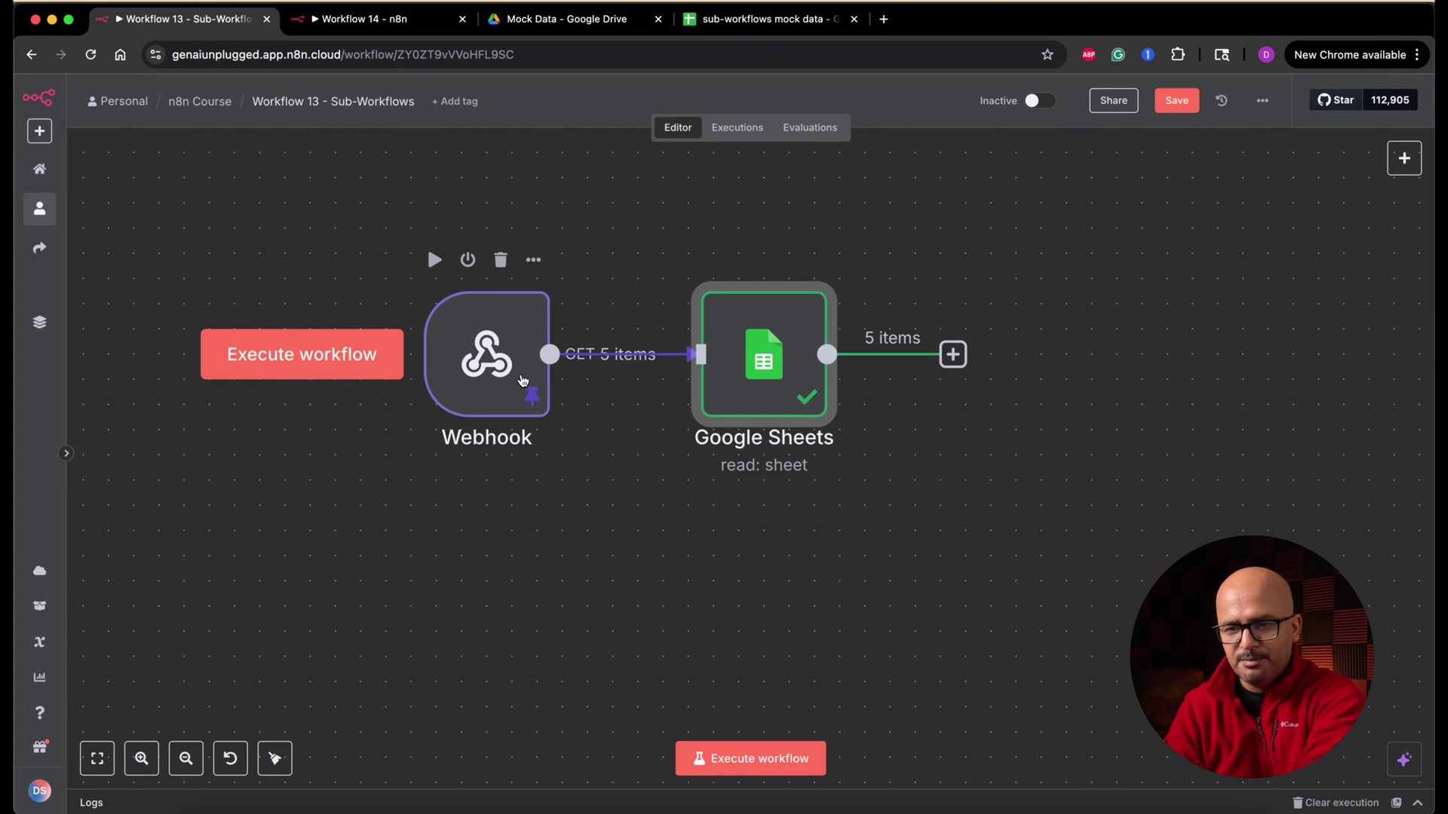
double_click(520, 381)
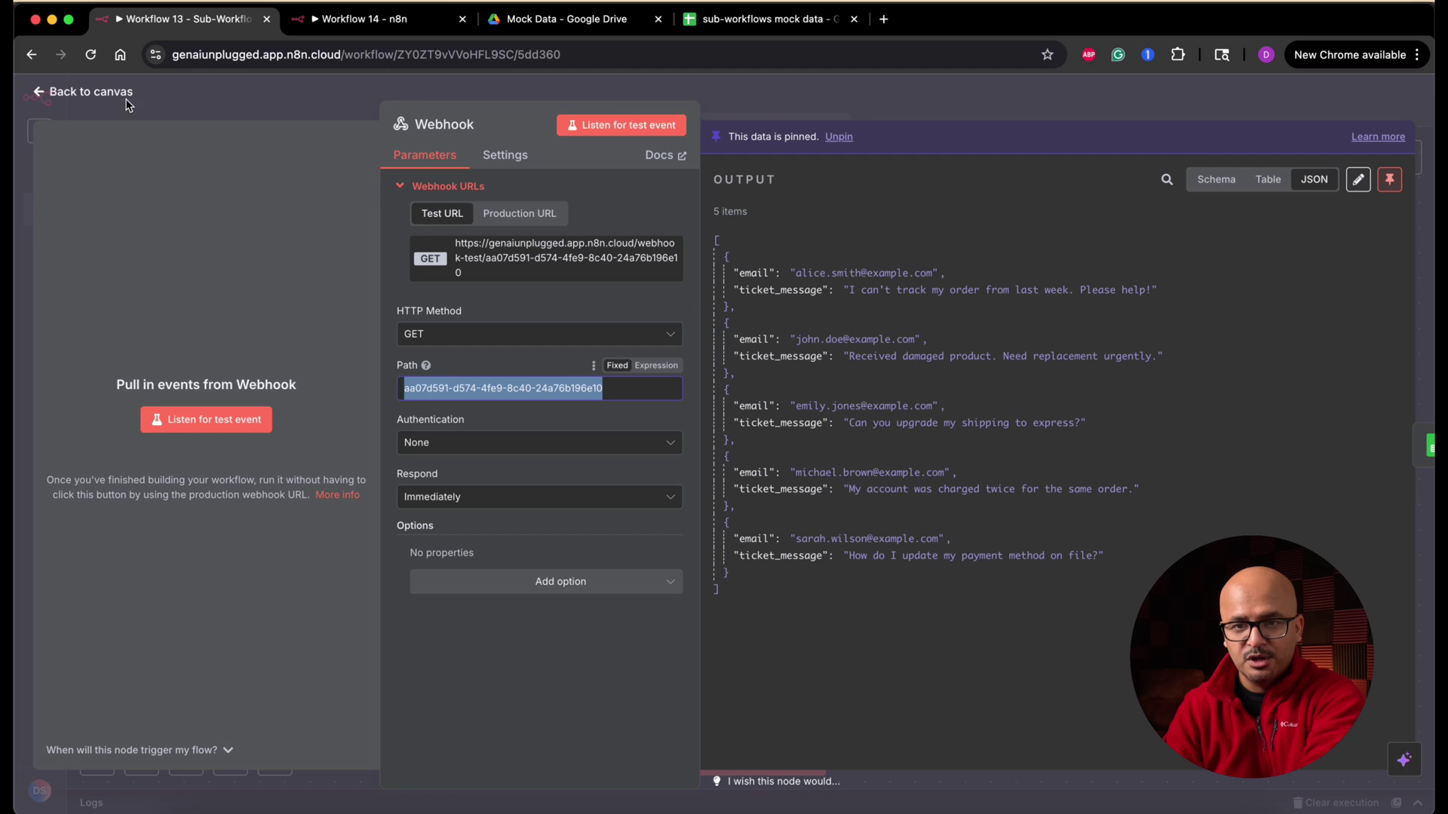
left_click(91, 92)
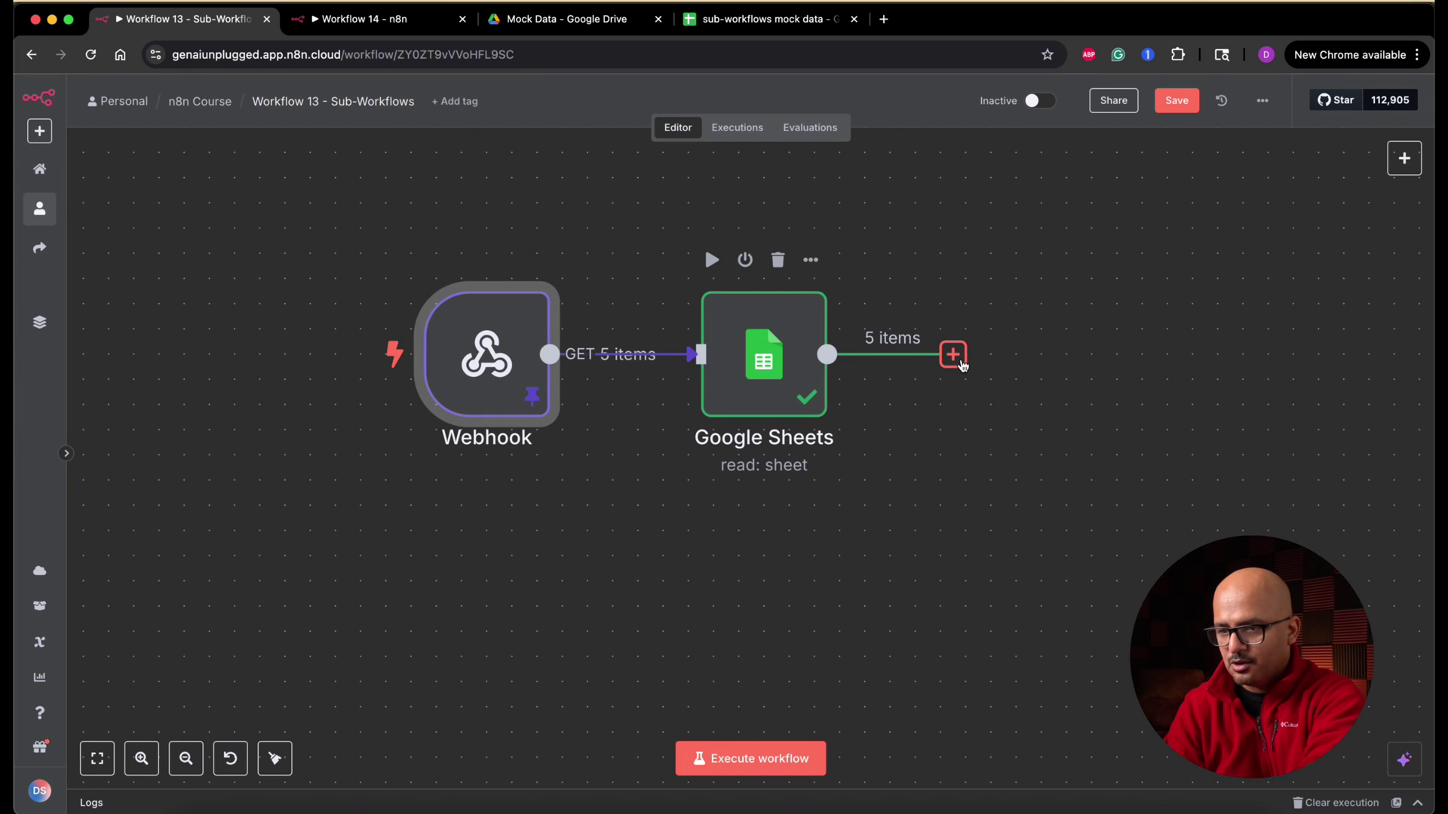
left_click(953, 353)
type("me")
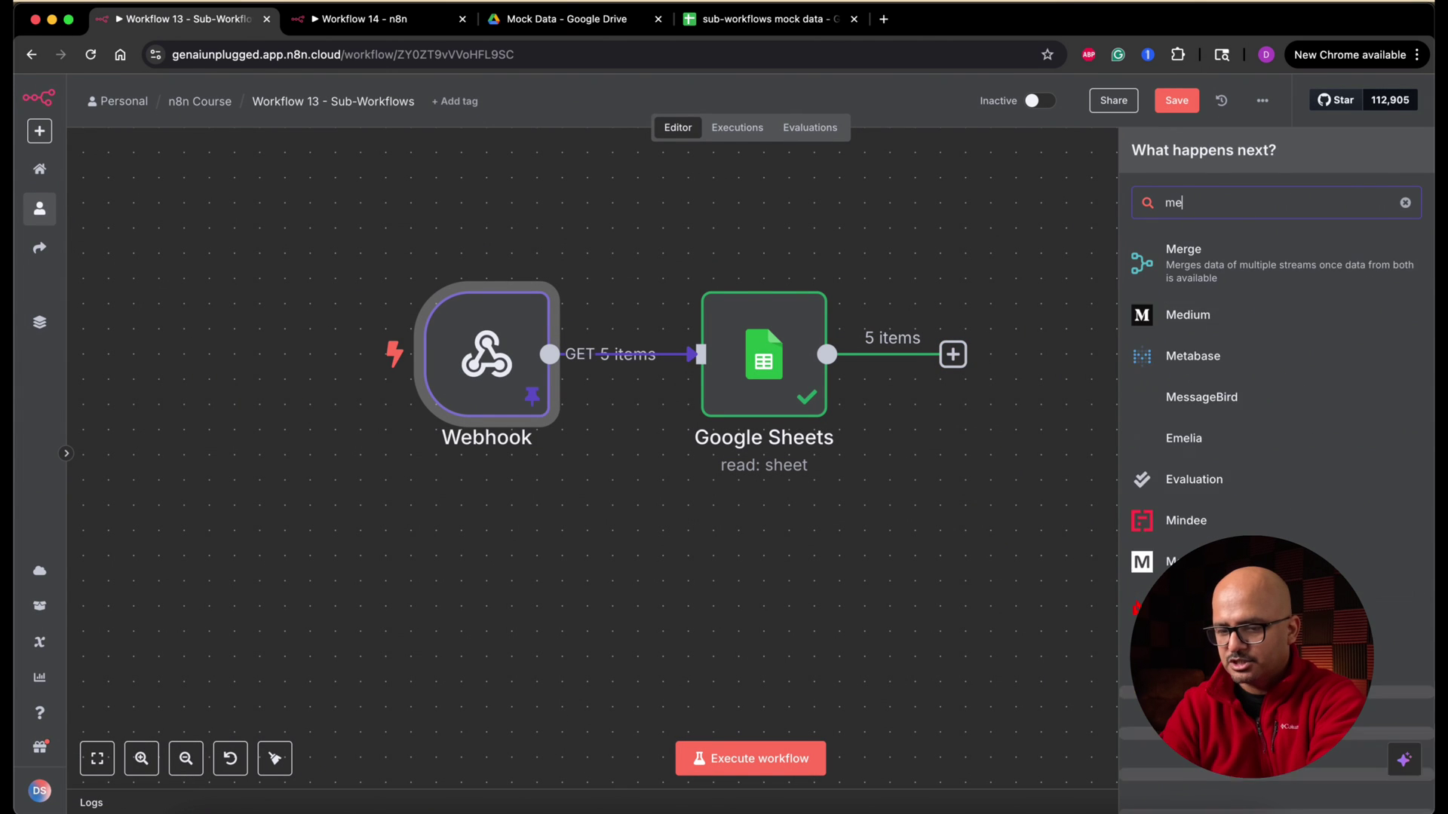
type("rge")
Add a Merge node, wire the Webhook into its Input 2, and arrange the nodes
left_click(1206, 255)
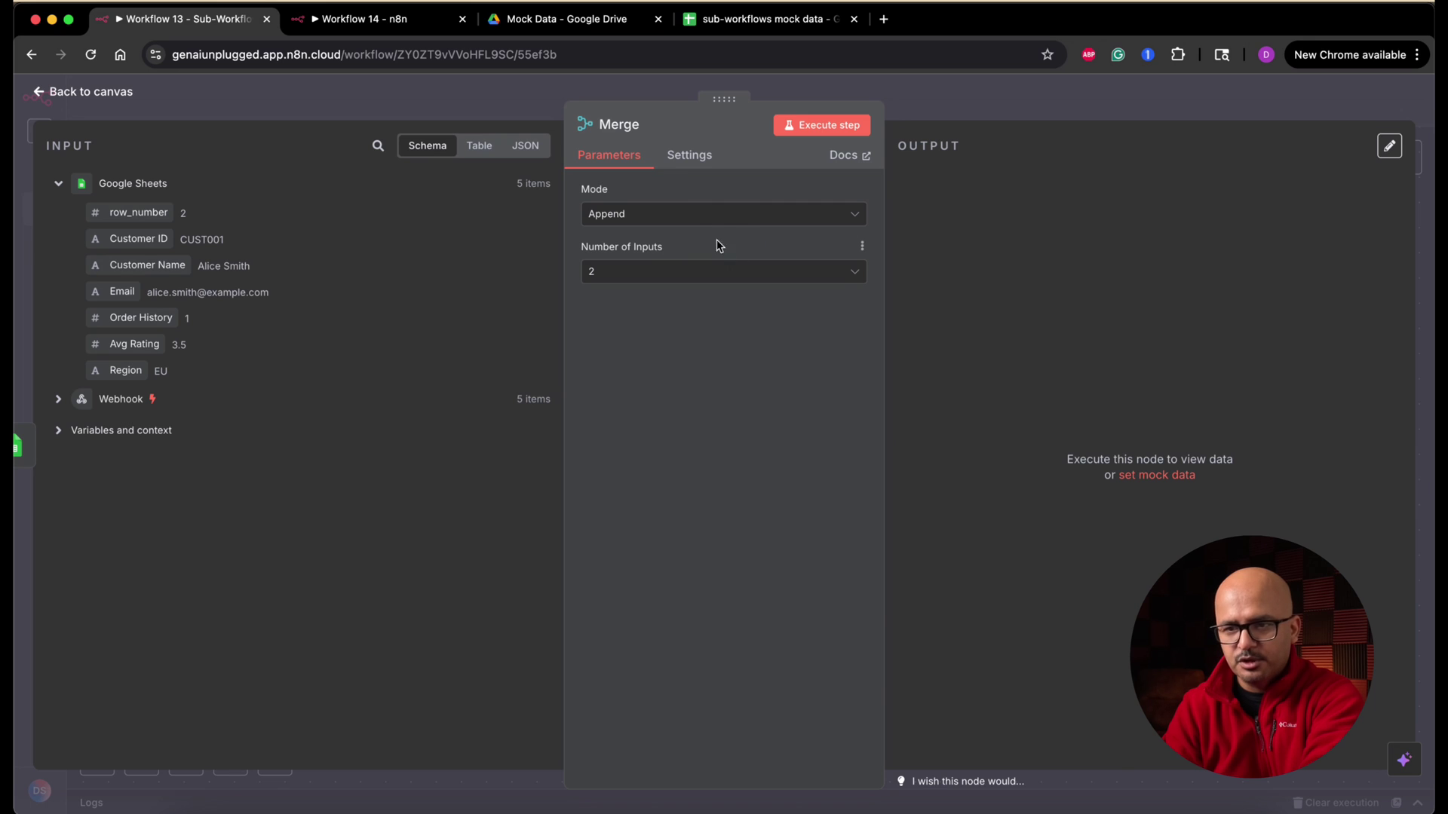
left_click(96, 93)
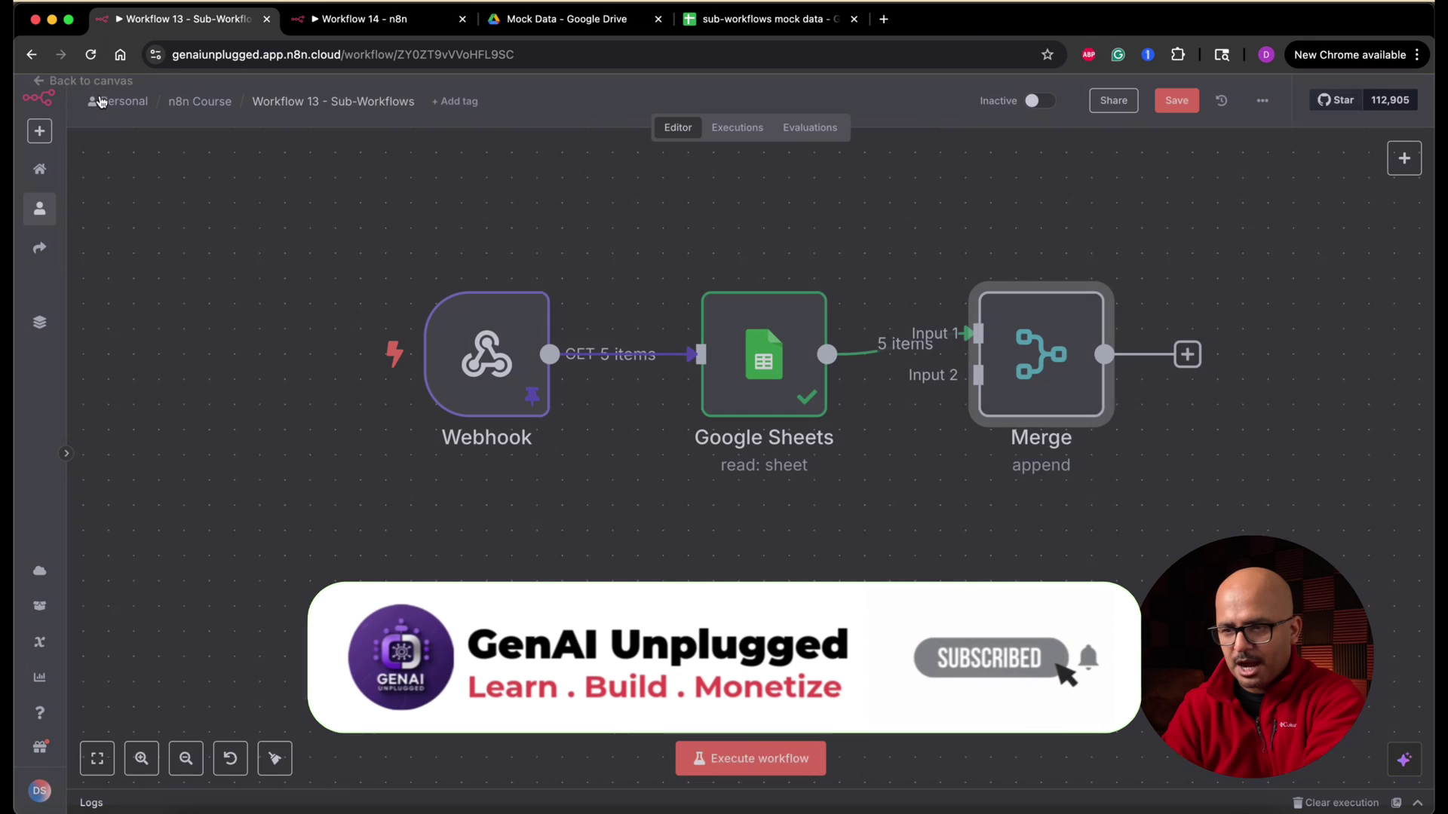
left_click_drag(1025, 408, 1075, 534)
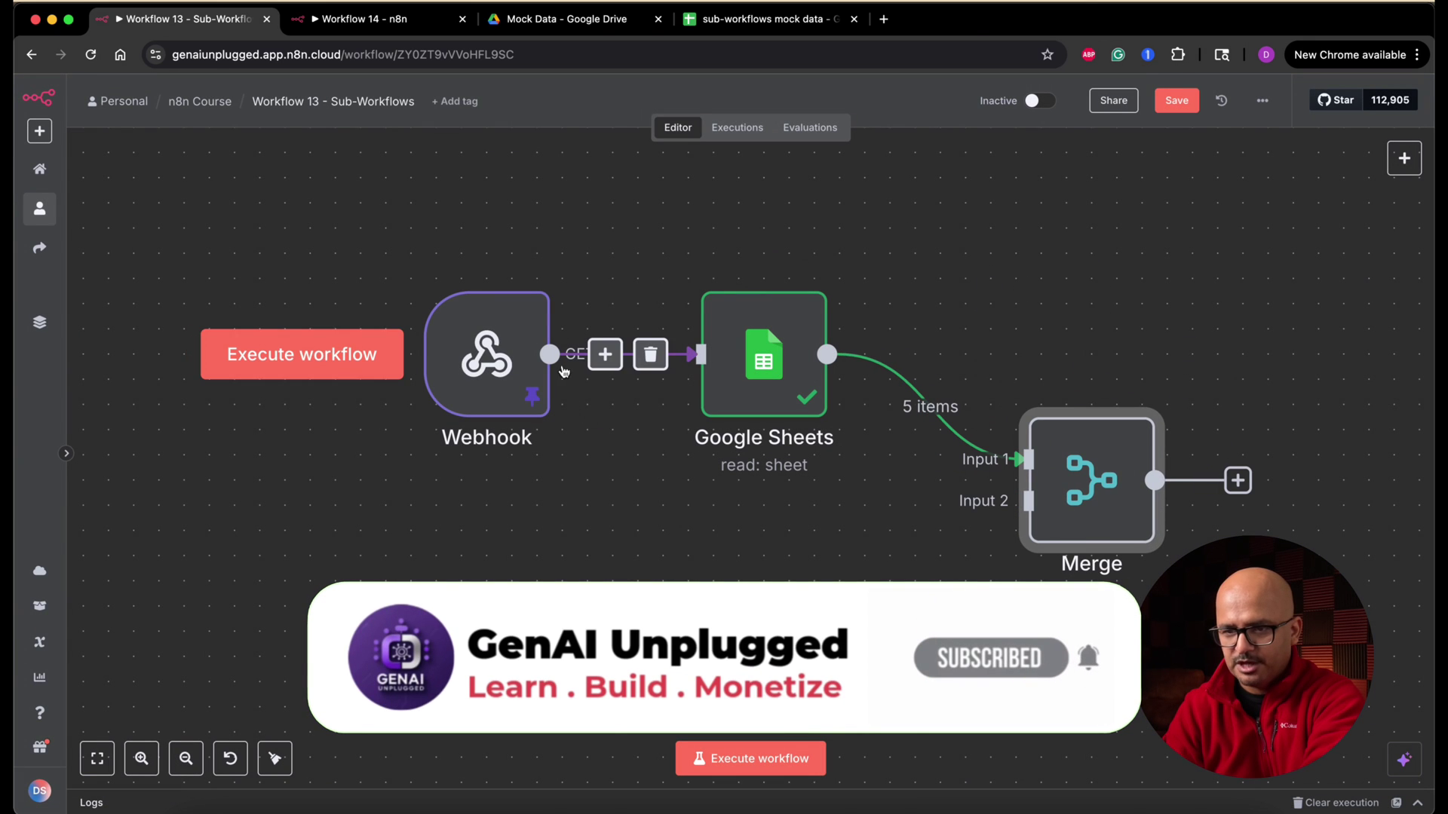
left_click_drag(551, 354, 1023, 501)
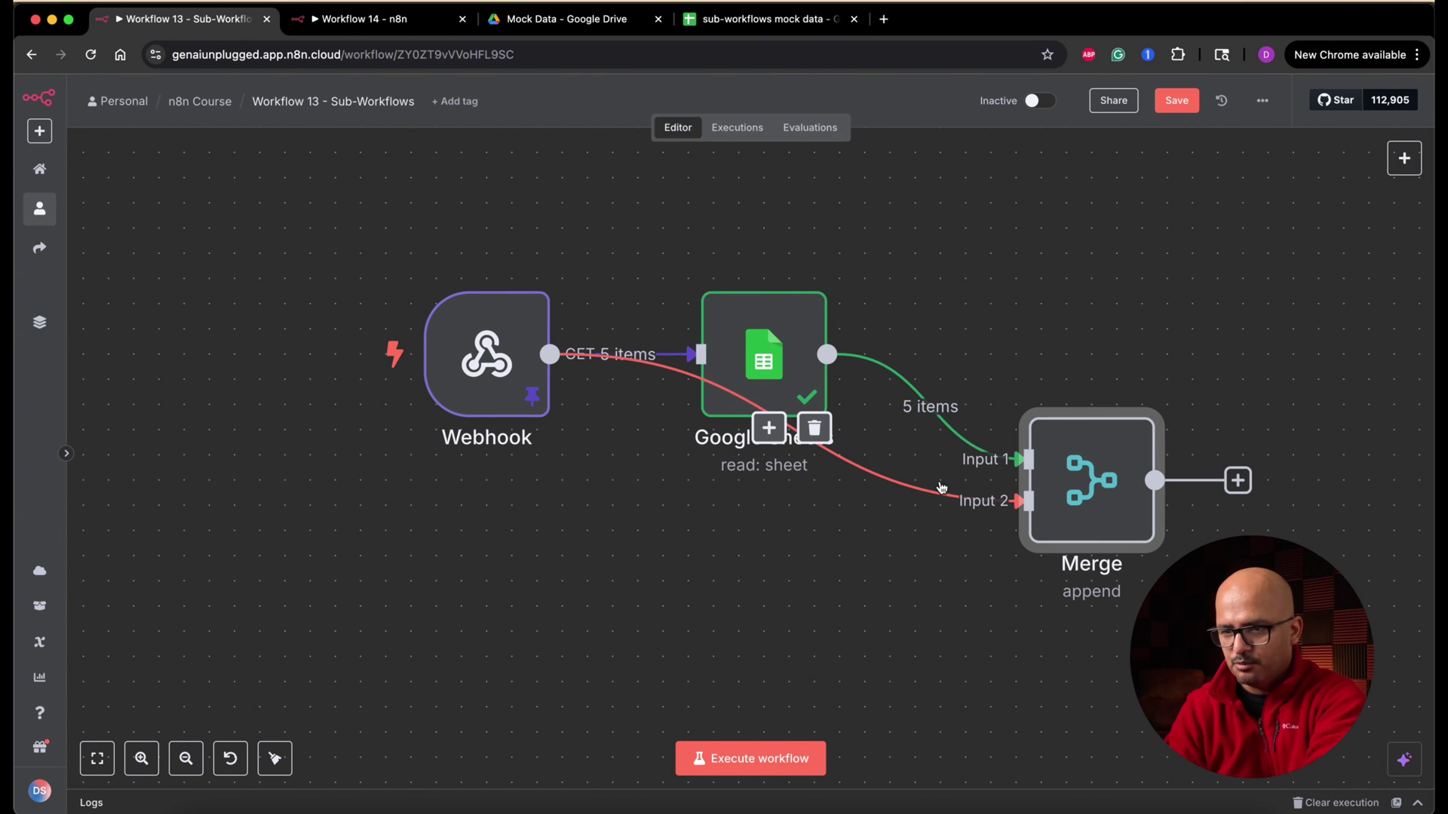
left_click_drag(781, 365, 833, 263)
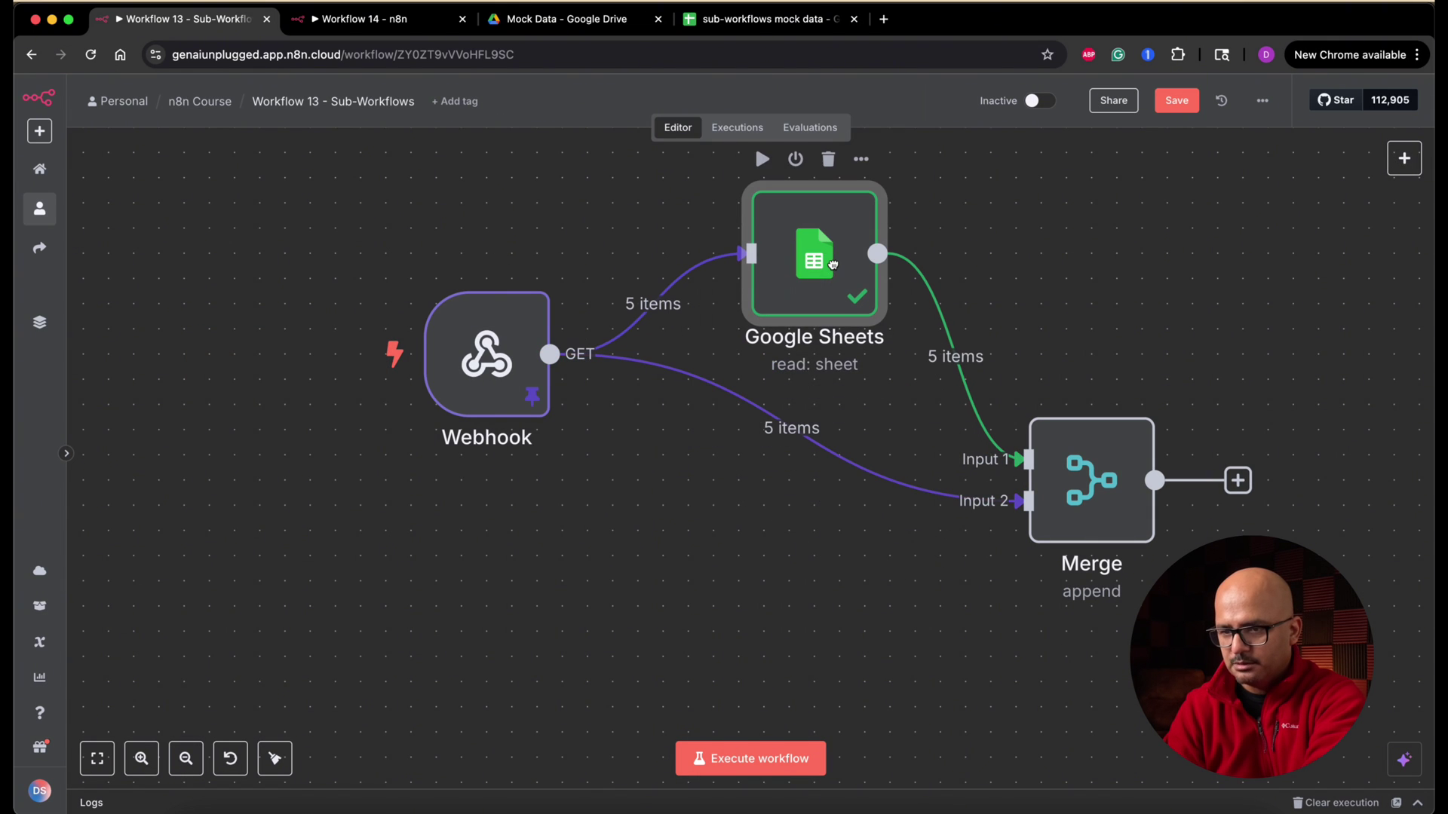
Set Merge to Combine, matching sheet Email to webhook email, and run it for five items
double_click(1087, 481)
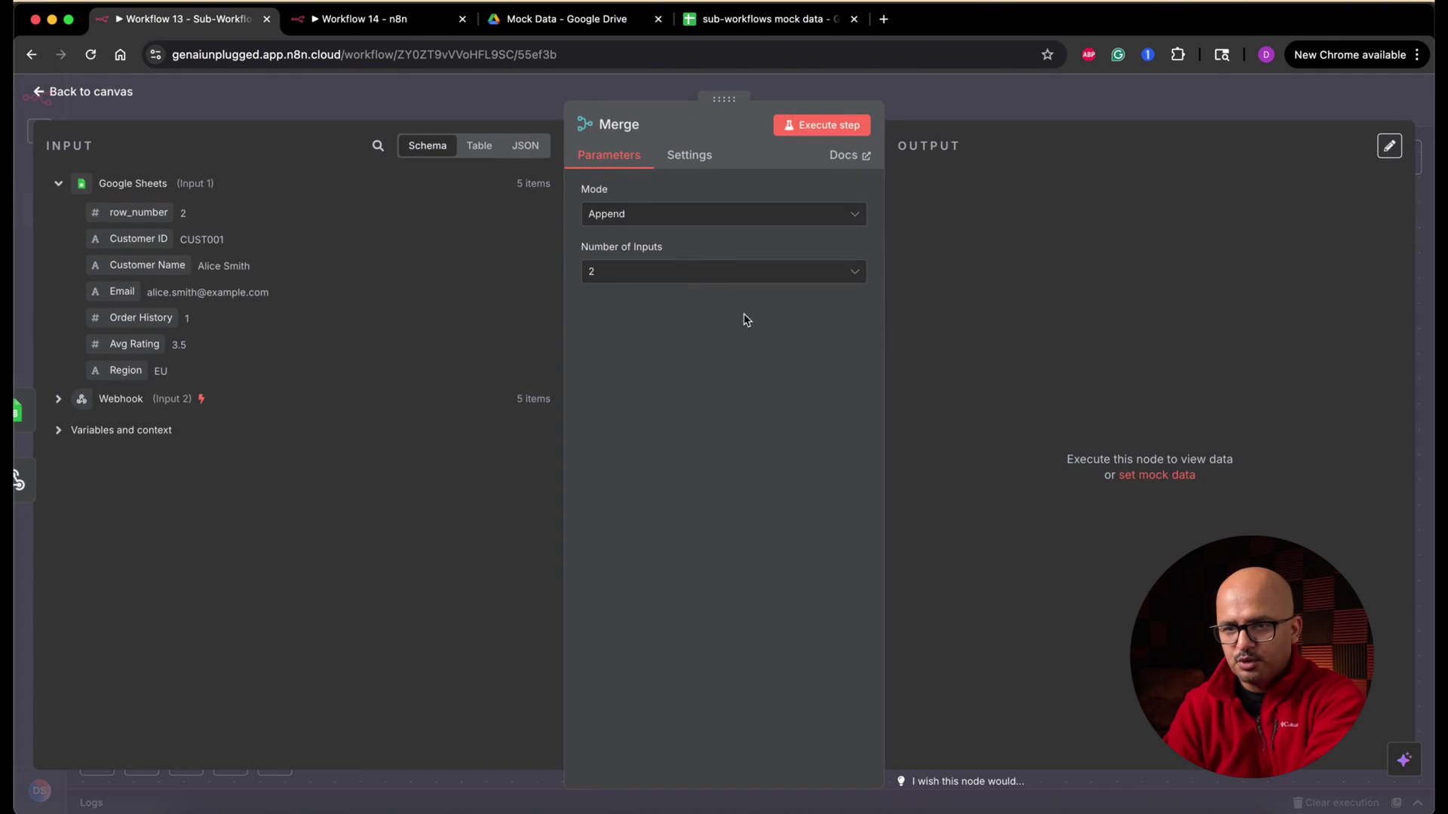
left_click(705, 220)
left_click(703, 301)
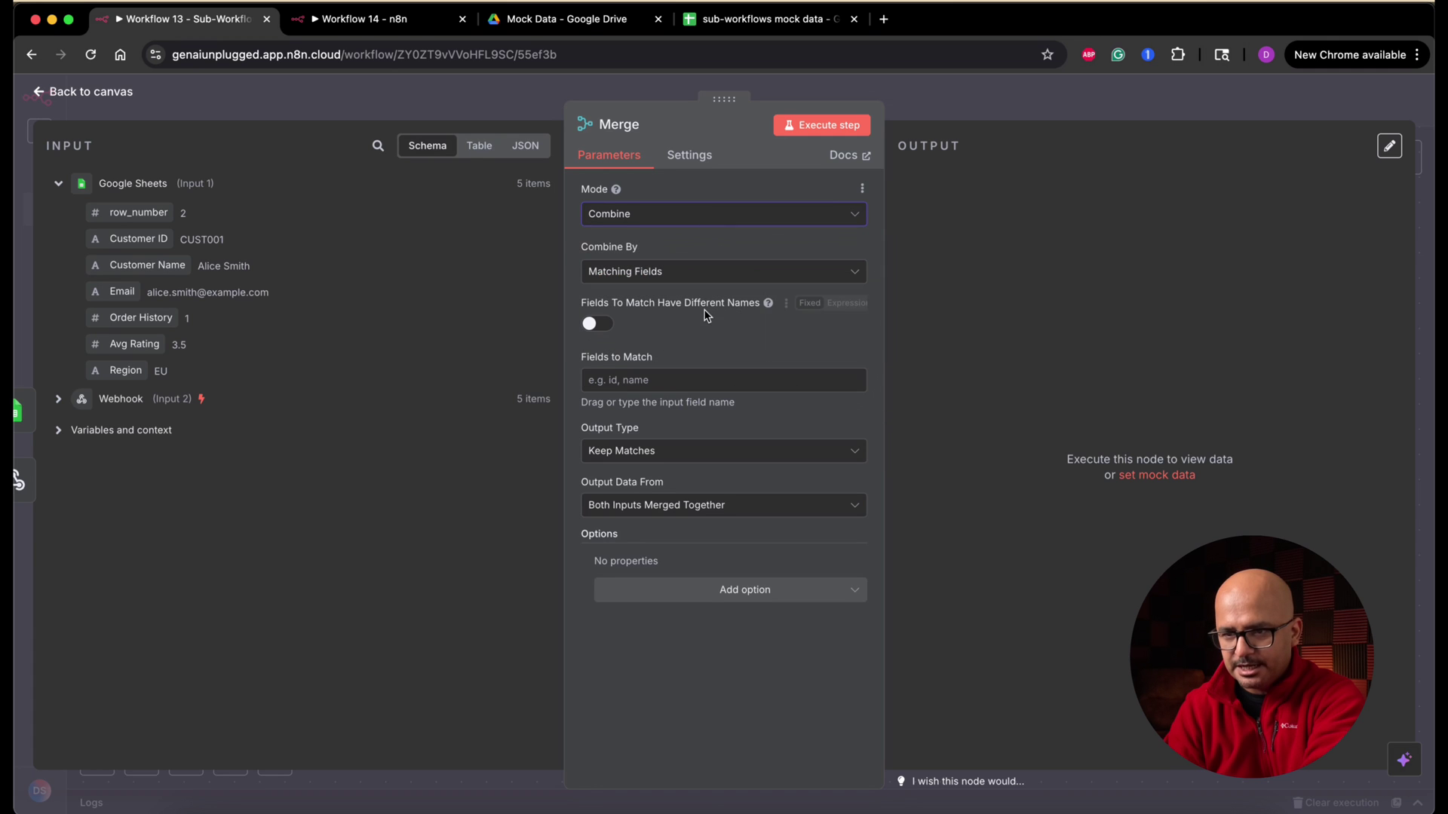
left_click(605, 331)
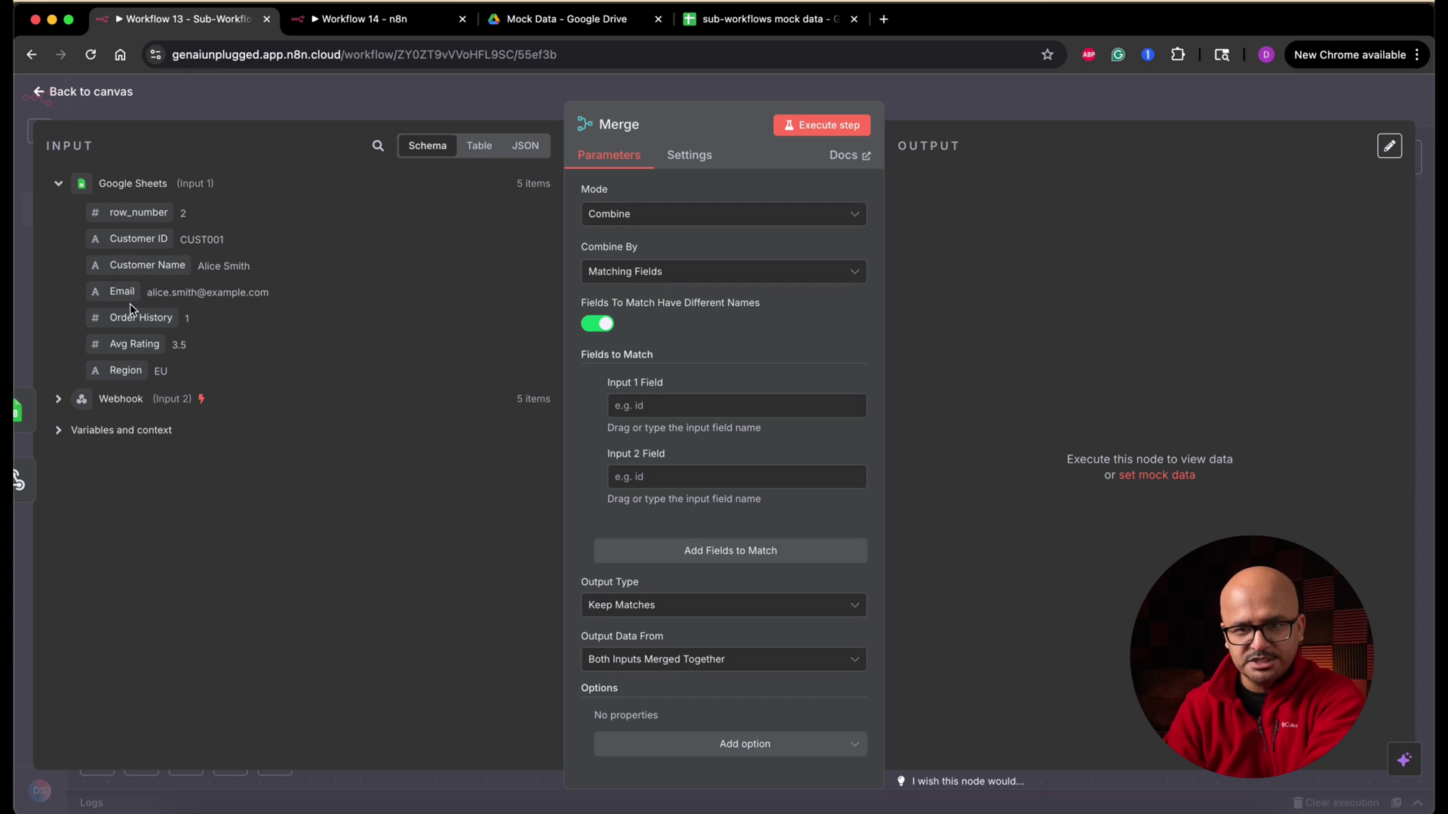
left_click_drag(121, 292, 649, 408)
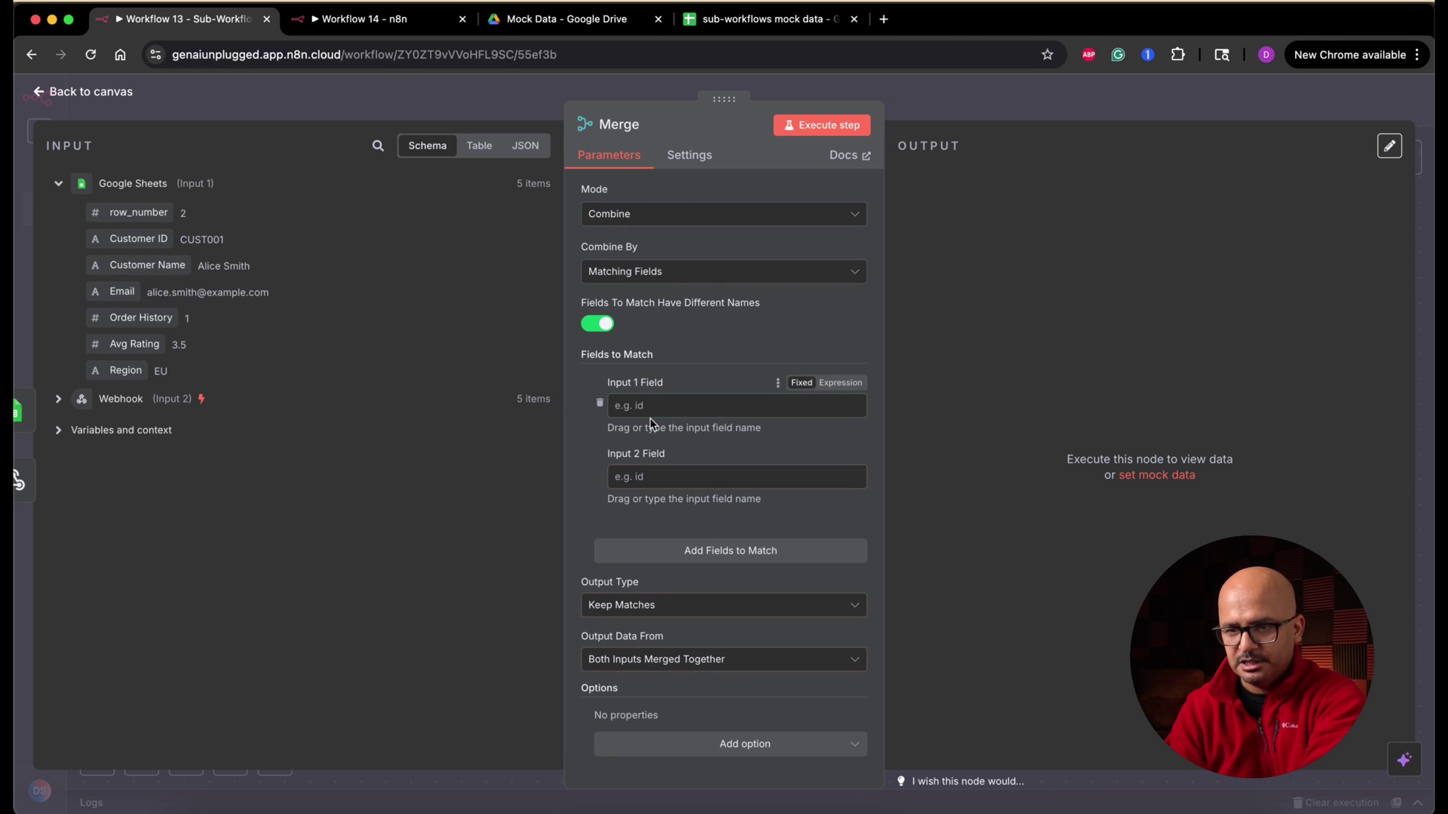
type("Email")
left_click(667, 474)
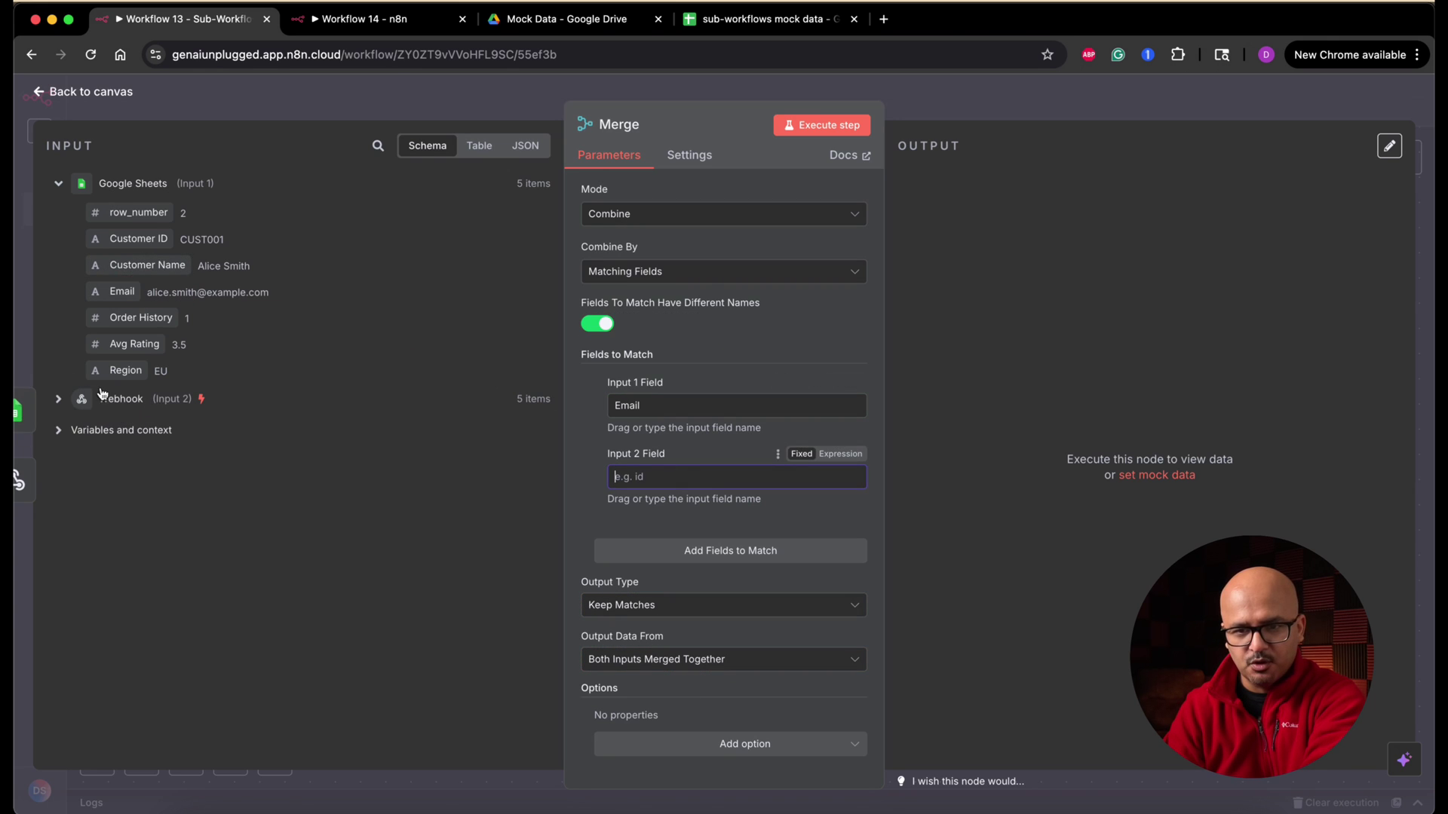
left_click(60, 399)
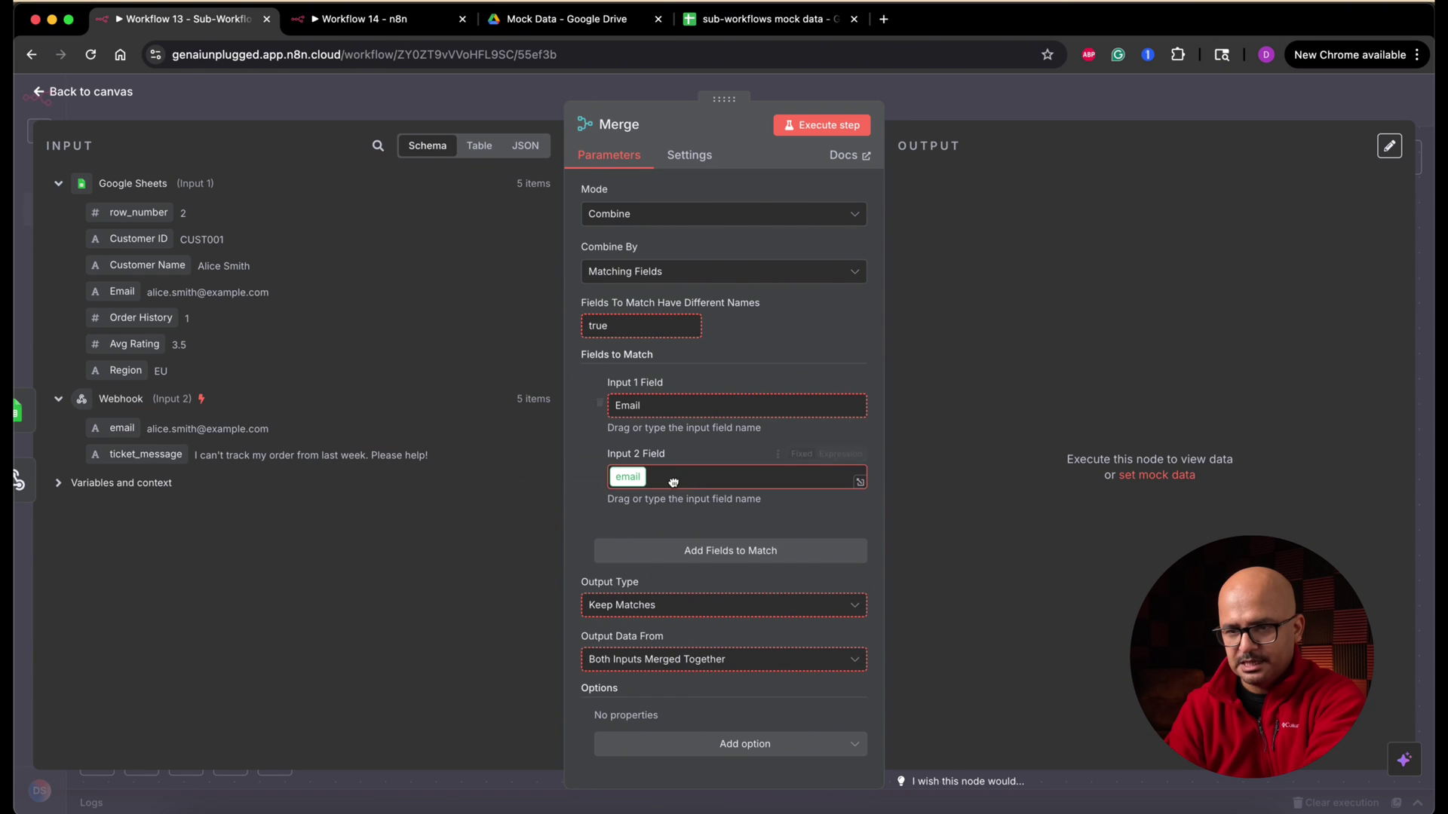
left_click_drag(121, 429, 692, 484)
left_click(843, 125)
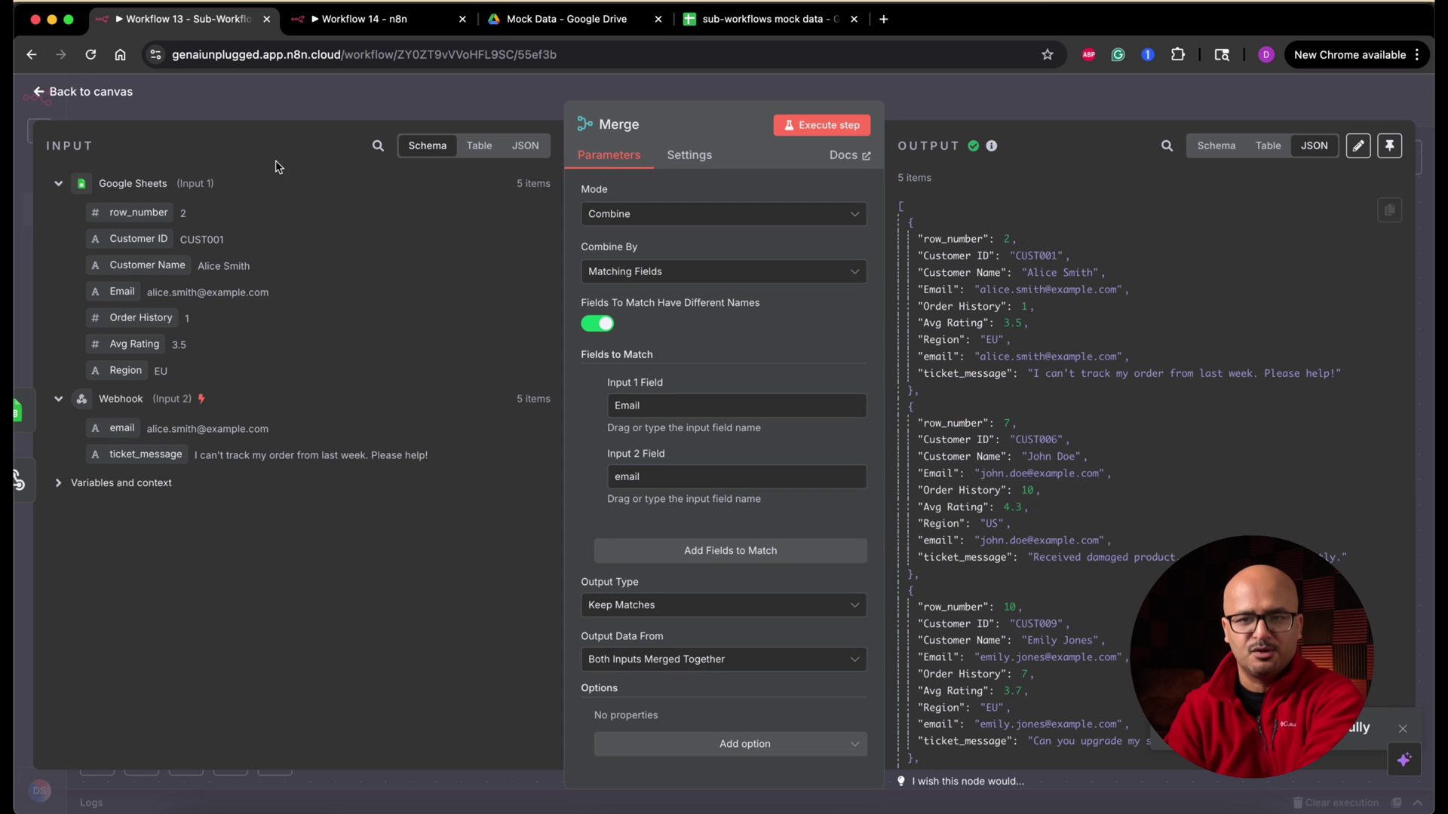
left_click(125, 95)
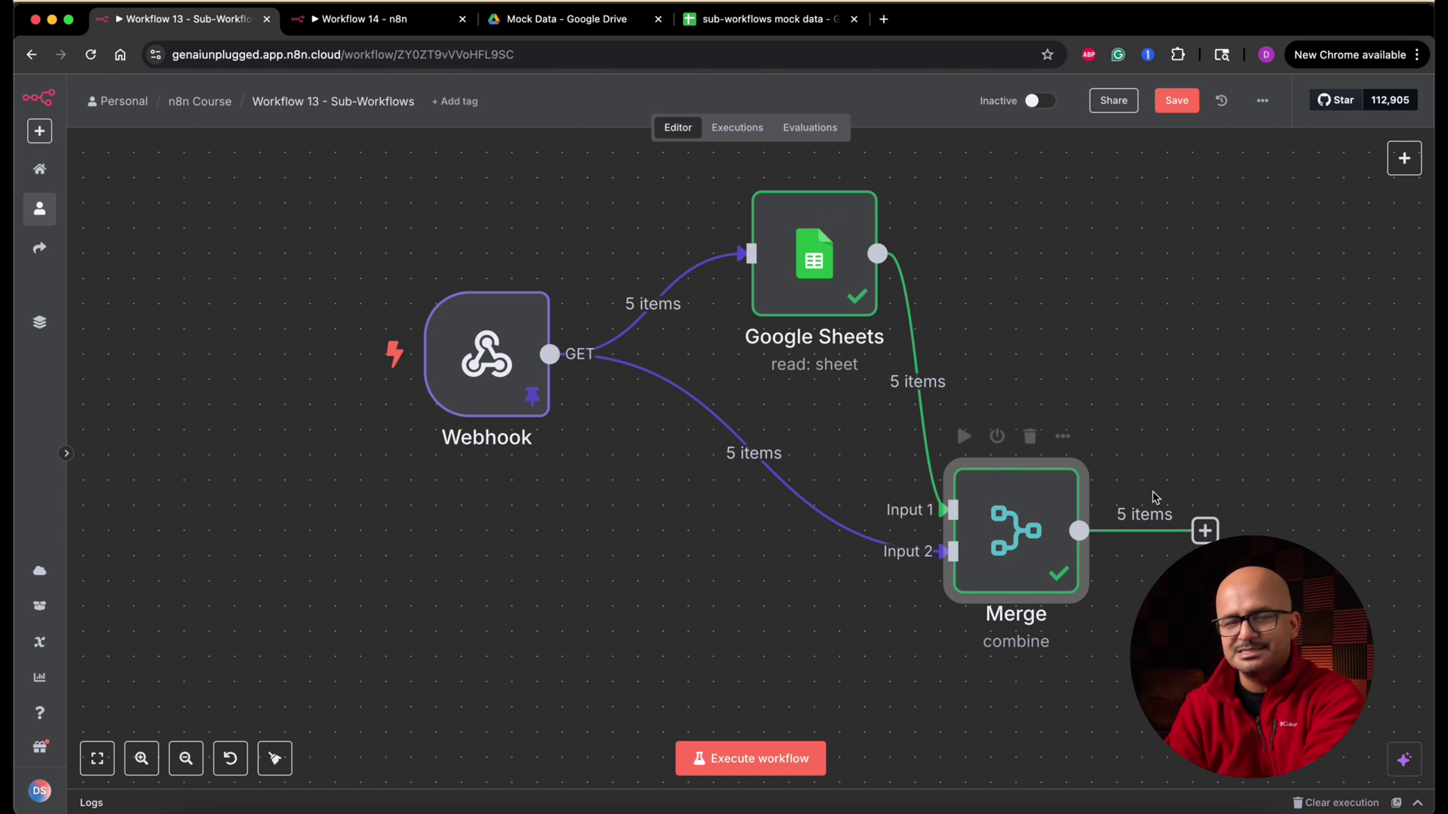
scroll(724, 453, "right", 2)
scroll(724, 452, "right", 5)
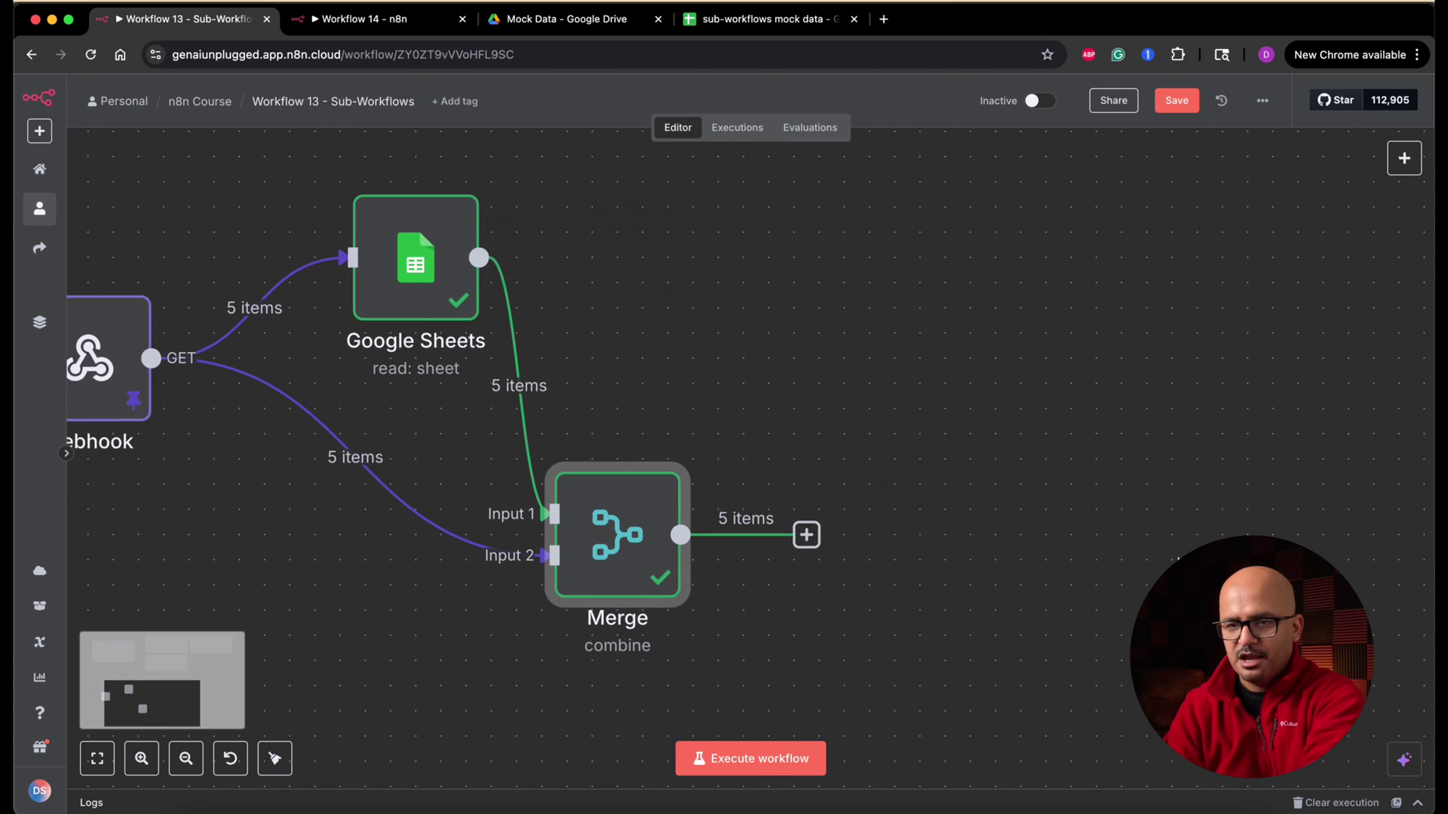
scroll(724, 452, "up", 2)
scroll(725, 452, "up", 5)
scroll(476, 301, "up", 4)
scroll(476, 301, "left", 3)
scroll(475, 300, "up", 1)
scroll(475, 301, "left", 2)
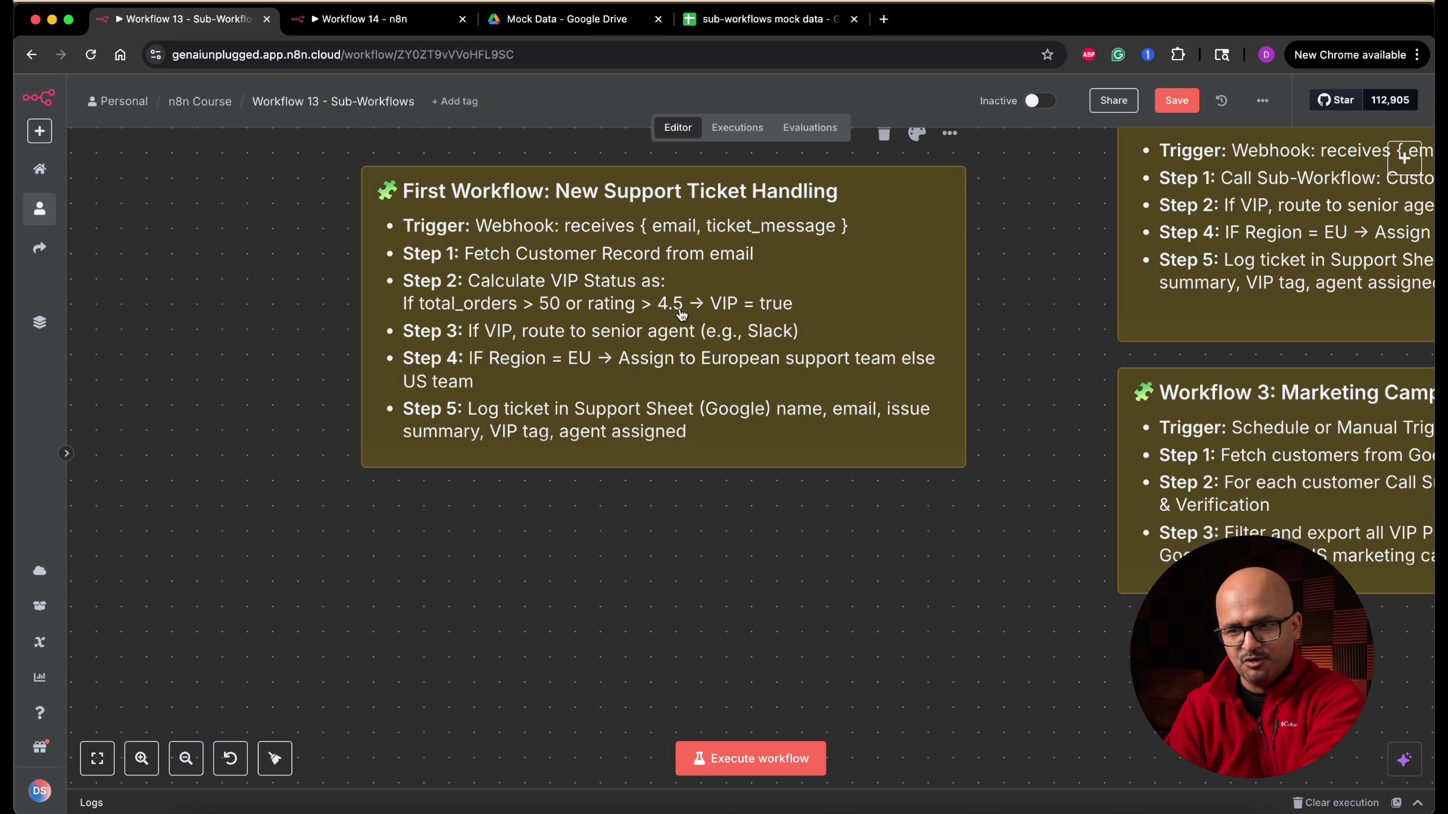
scroll(938, 623, "down", 3)
scroll(938, 623, "right", 3)
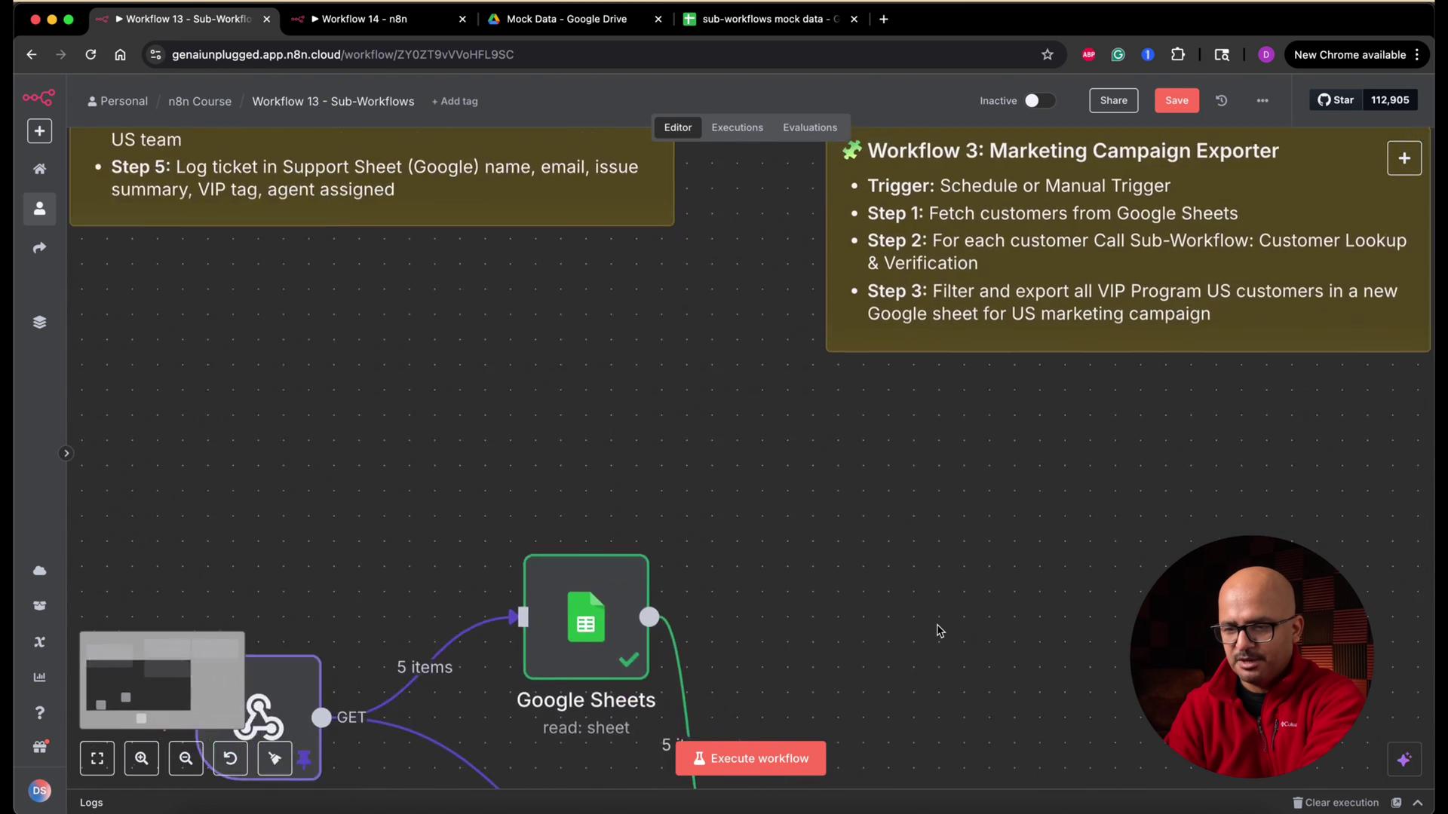
scroll(937, 630, "down", 3)
scroll(938, 629, "right", 2)
scroll(938, 630, "down", 3)
scroll(938, 629, "right", 2)
Start adding a new node after the Merge node
left_click(765, 476)
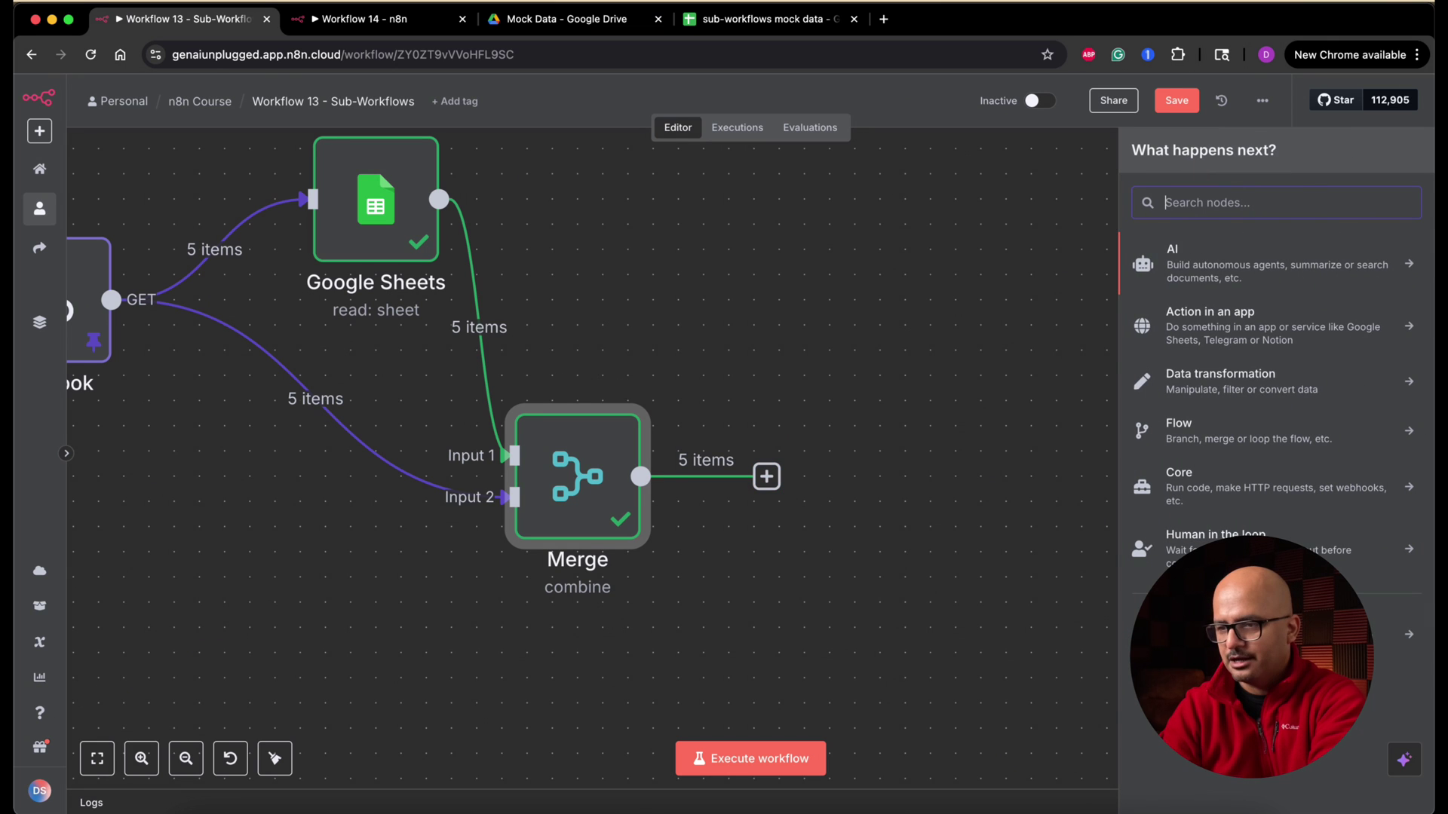
type("if")
Add an If node with a first condition: Order History is greater than a threshold
key("Return")
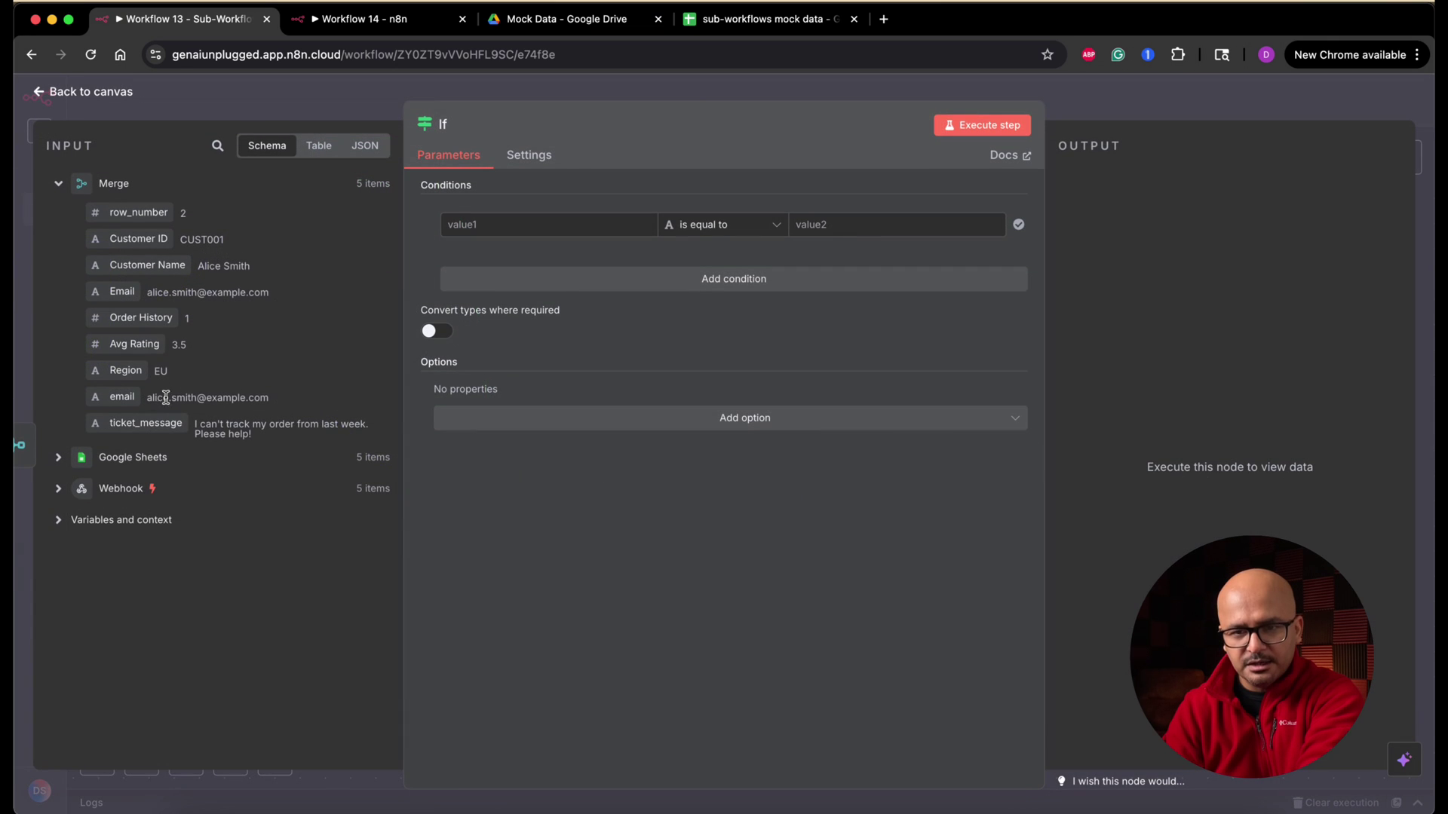
left_click_drag(141, 317, 491, 233)
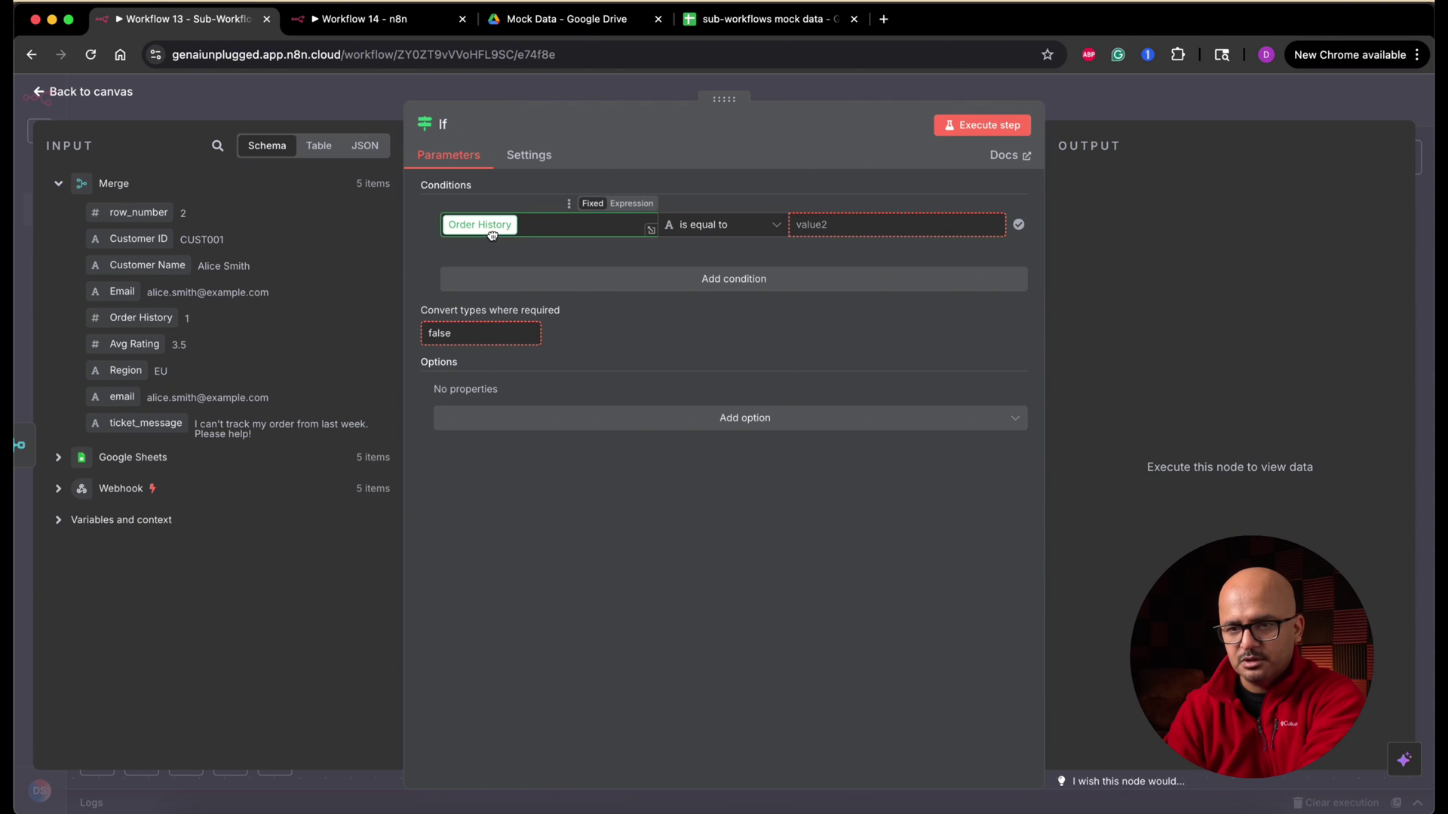
left_click(775, 233)
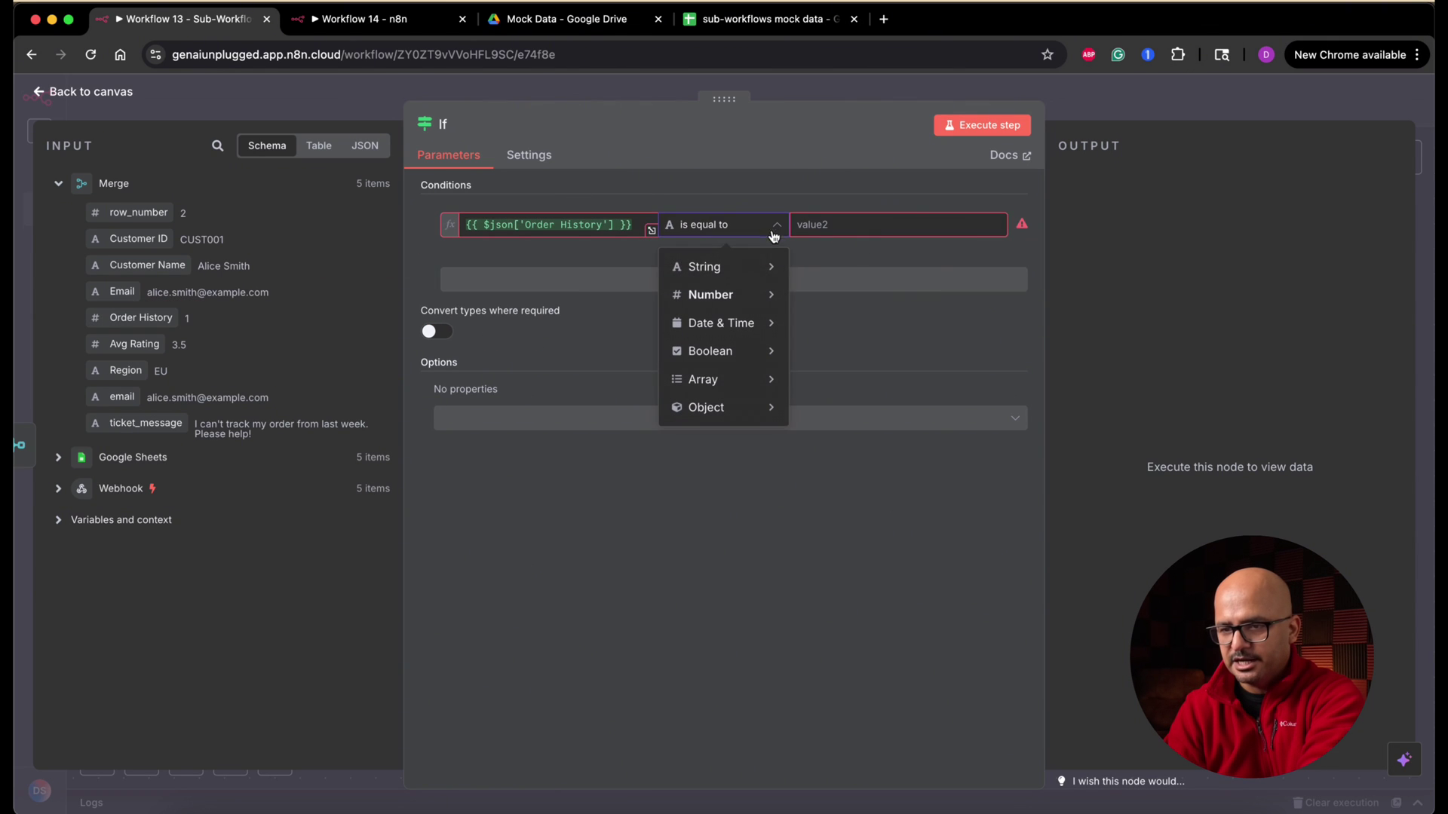
mouse_move(710, 295)
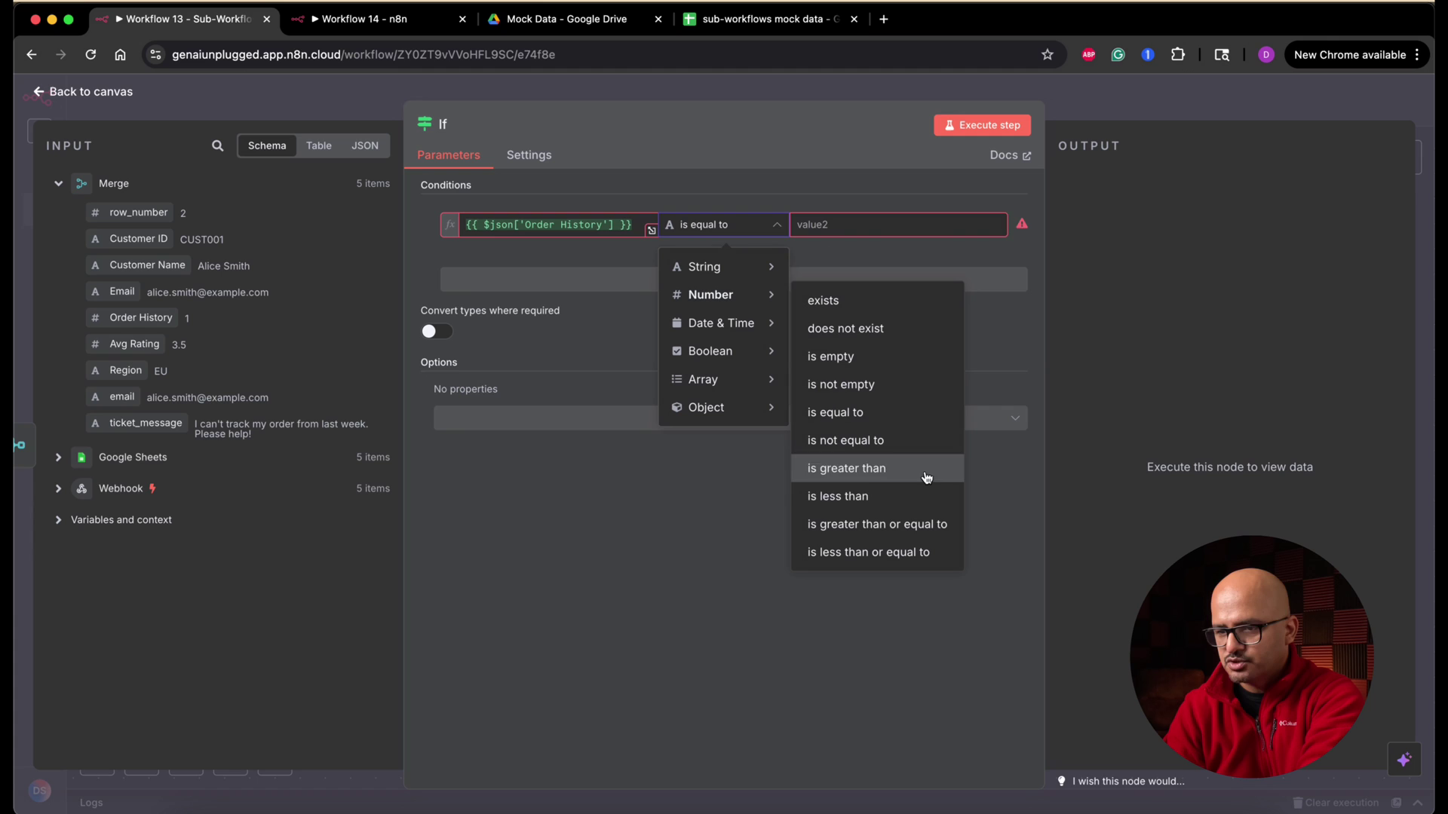
left_click(919, 482)
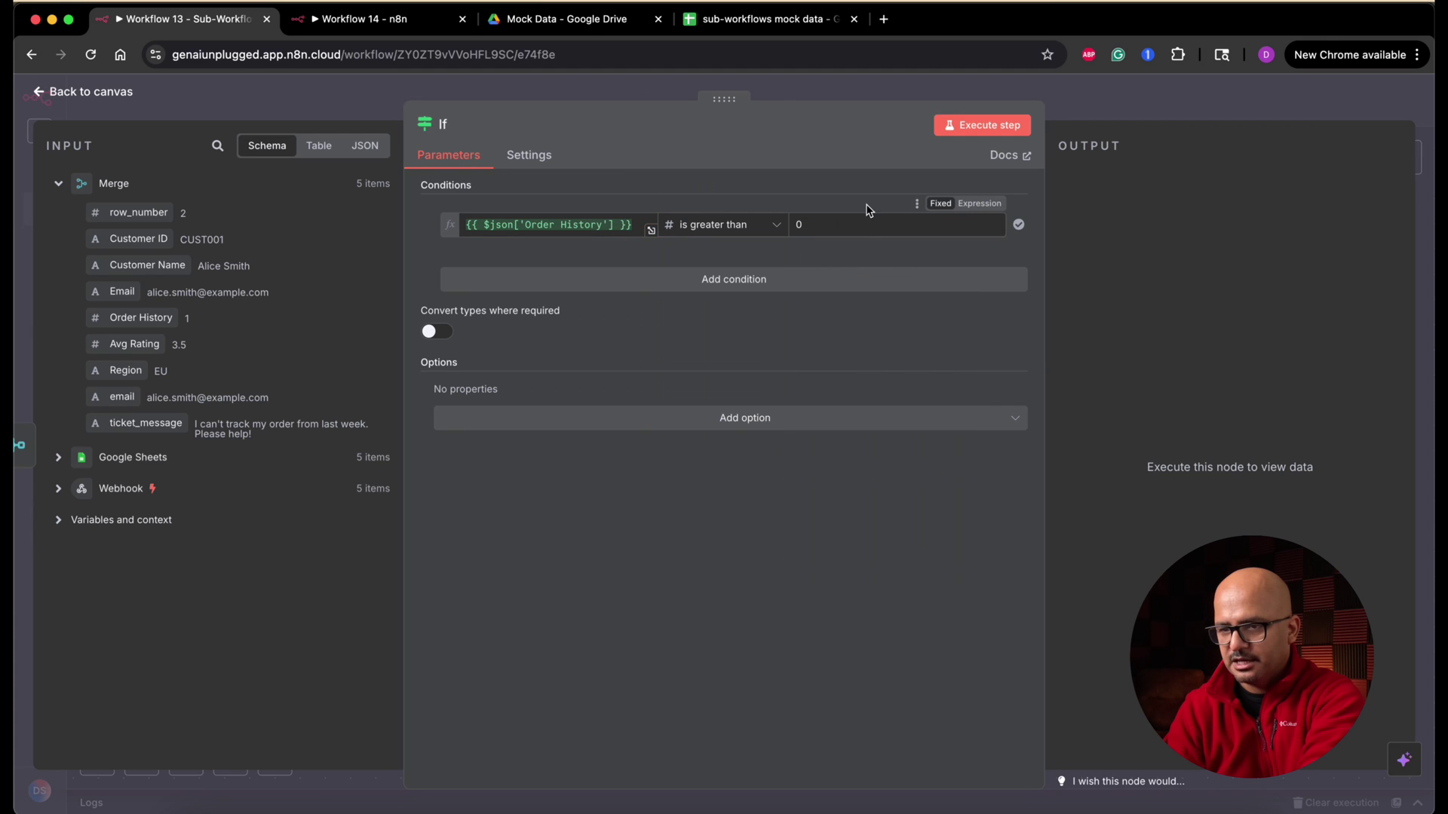
left_click(816, 221)
type("5")
left_click(676, 267)
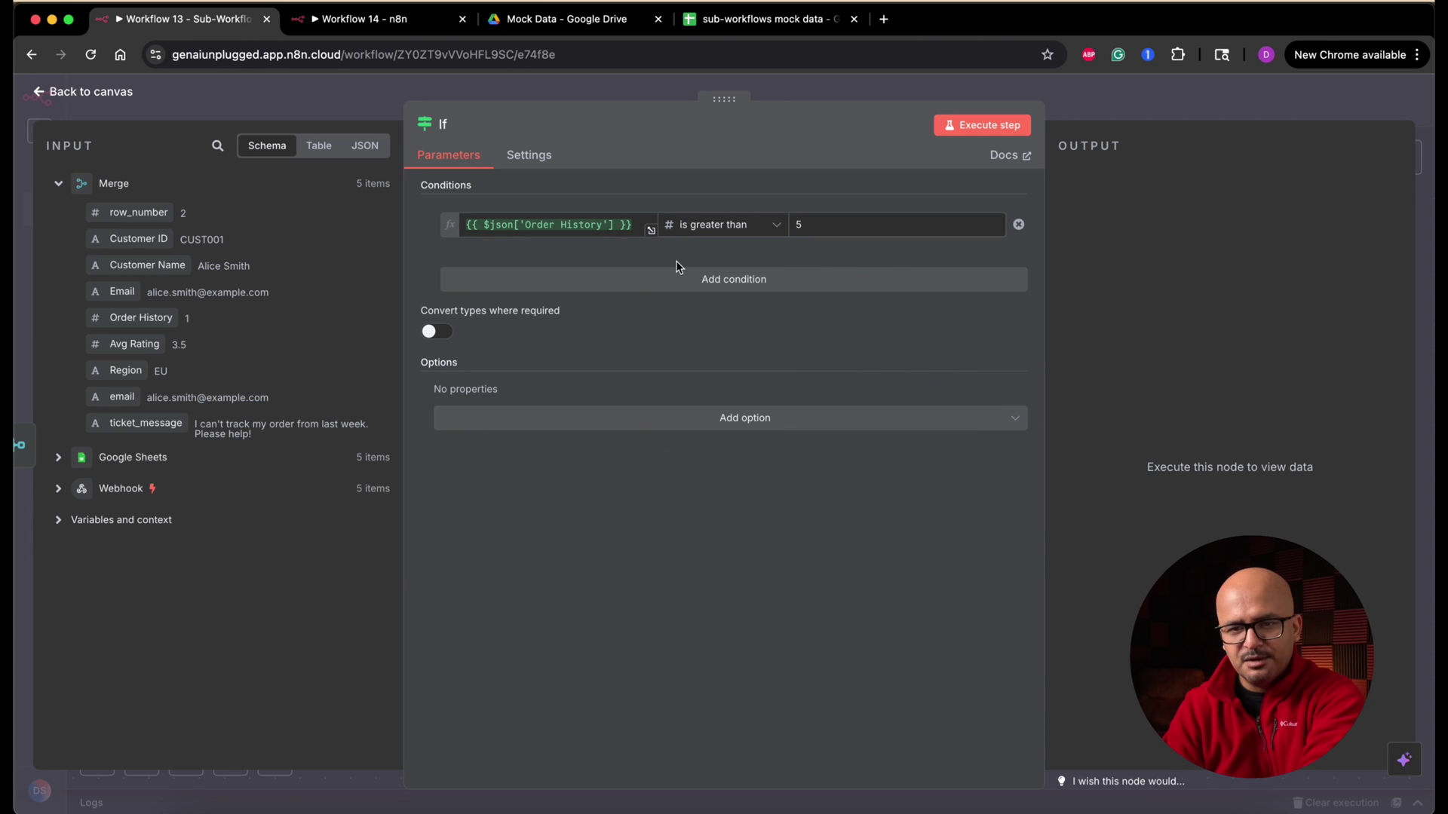
Add a second condition: Avg Rating is greater than 3.99
left_click(672, 288)
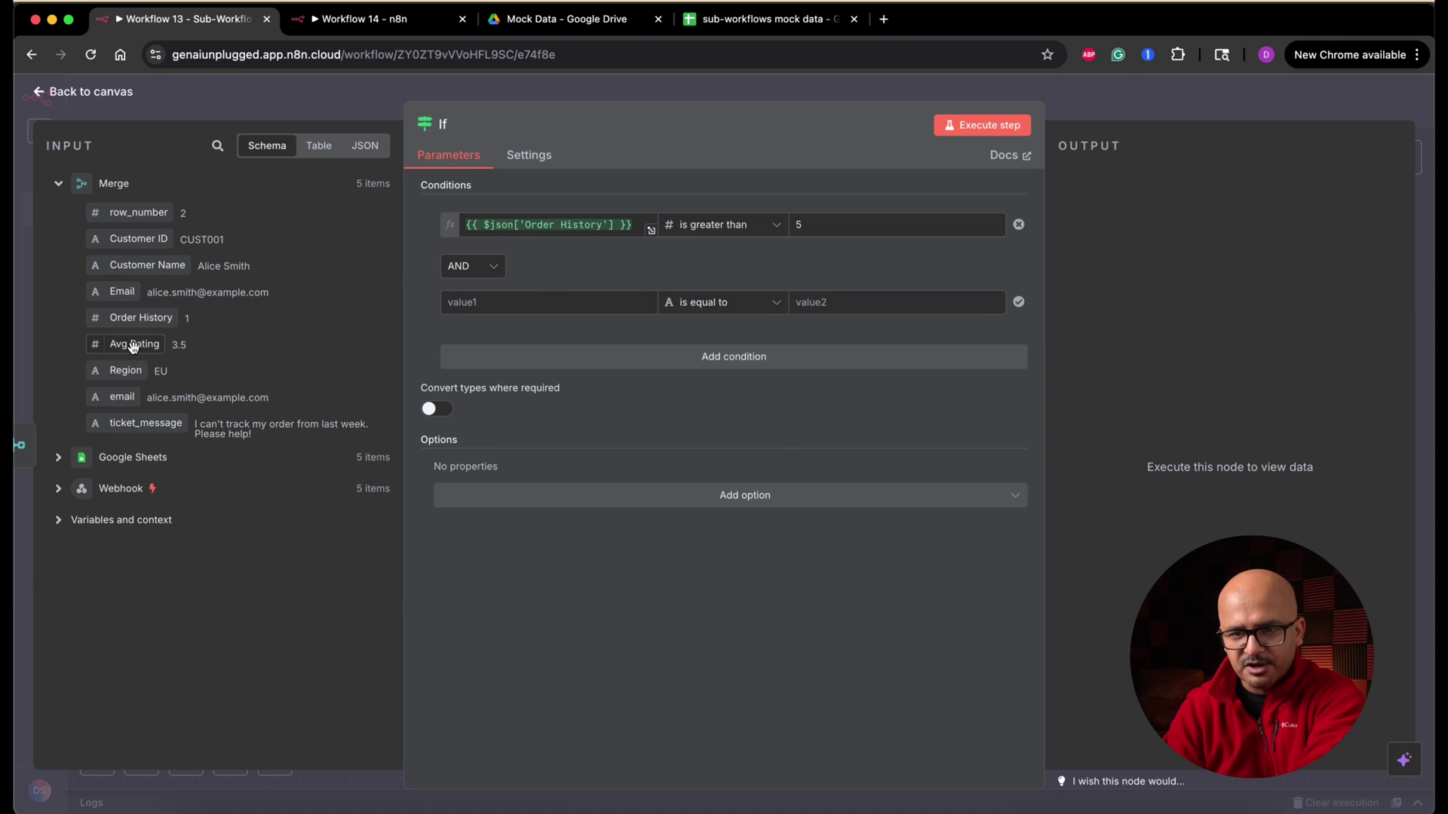
left_click_drag(133, 344, 481, 308)
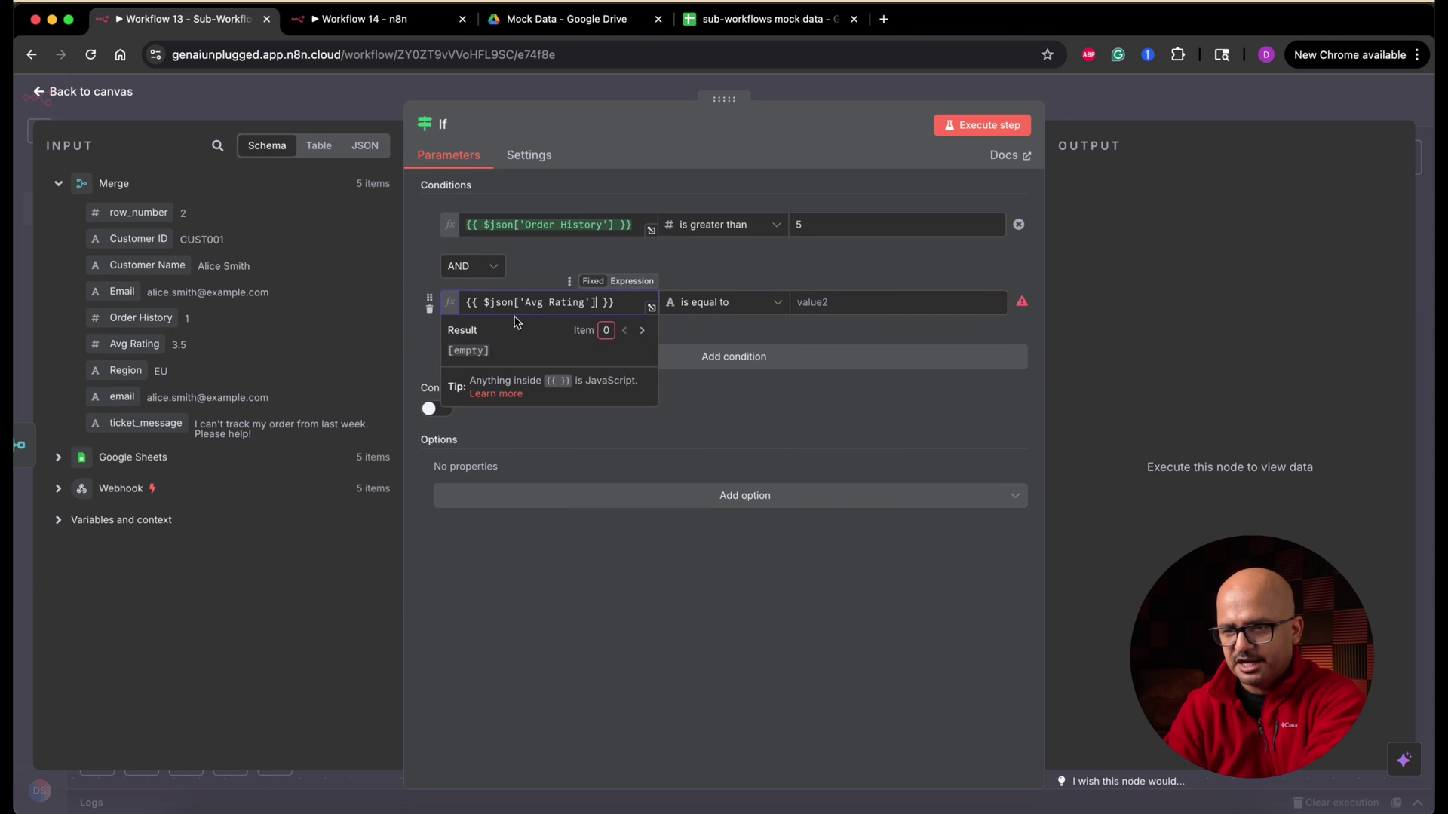
left_click(777, 309)
mouse_move(711, 373)
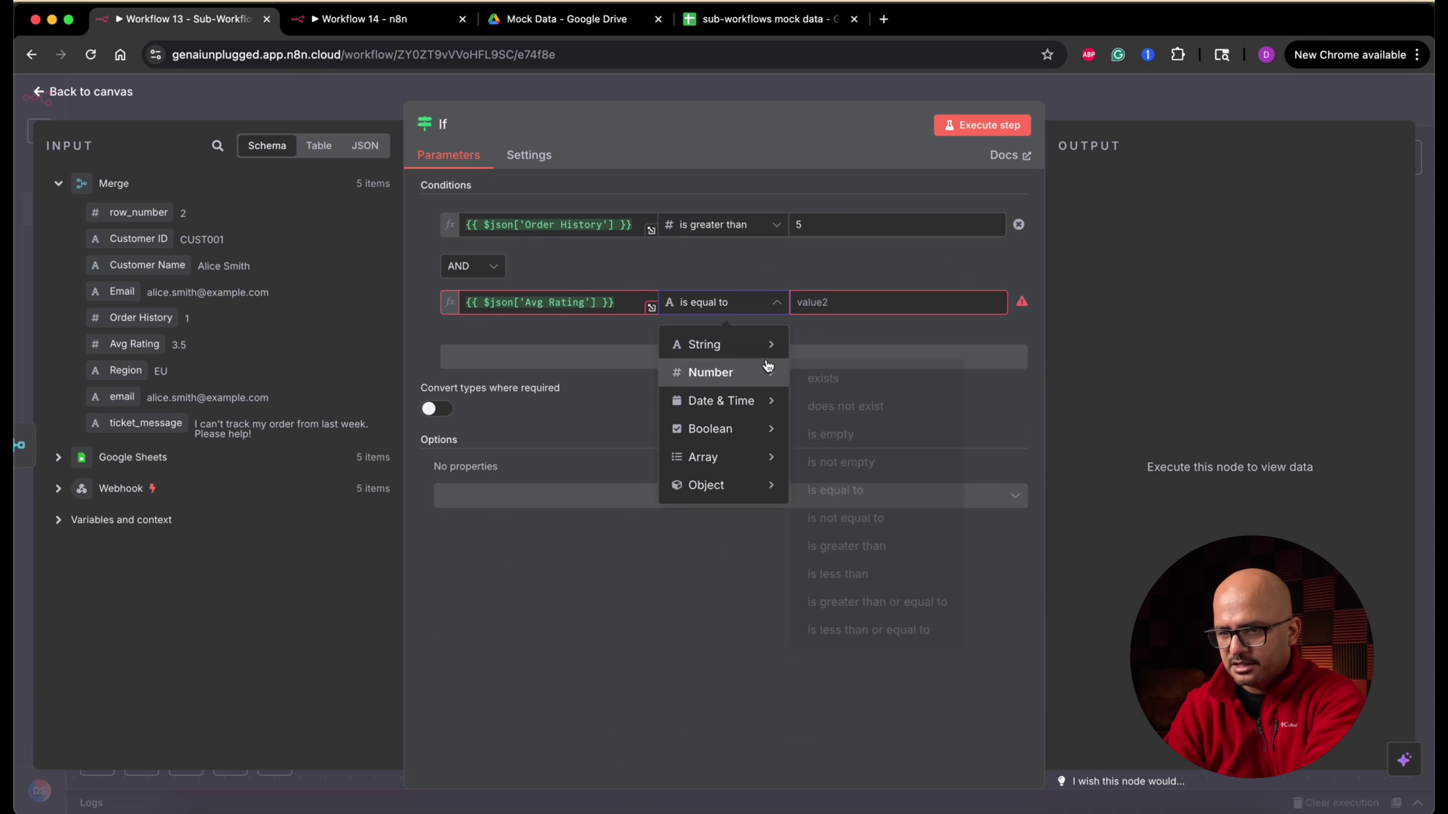
left_click(883, 547)
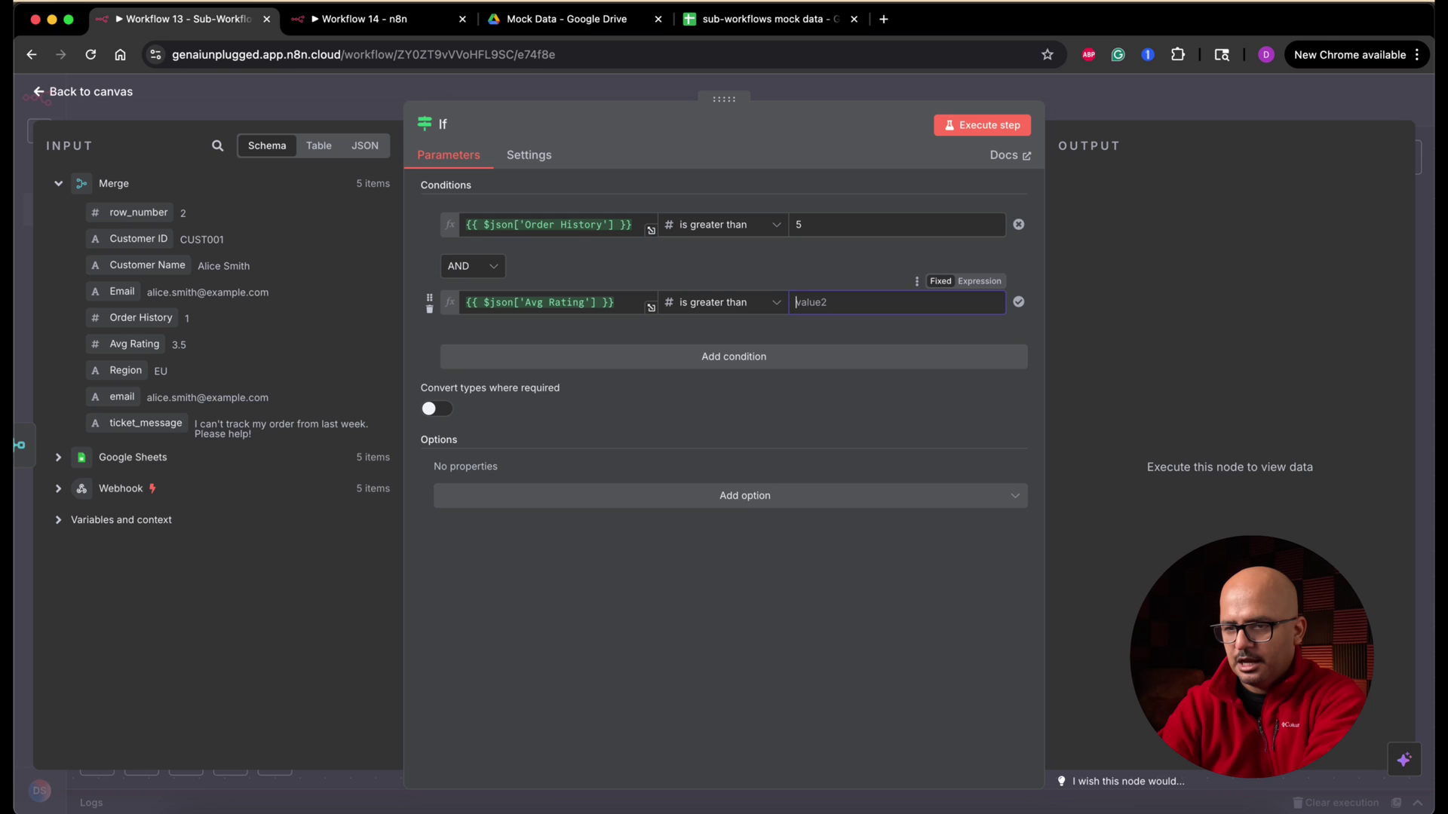
type("3.99")
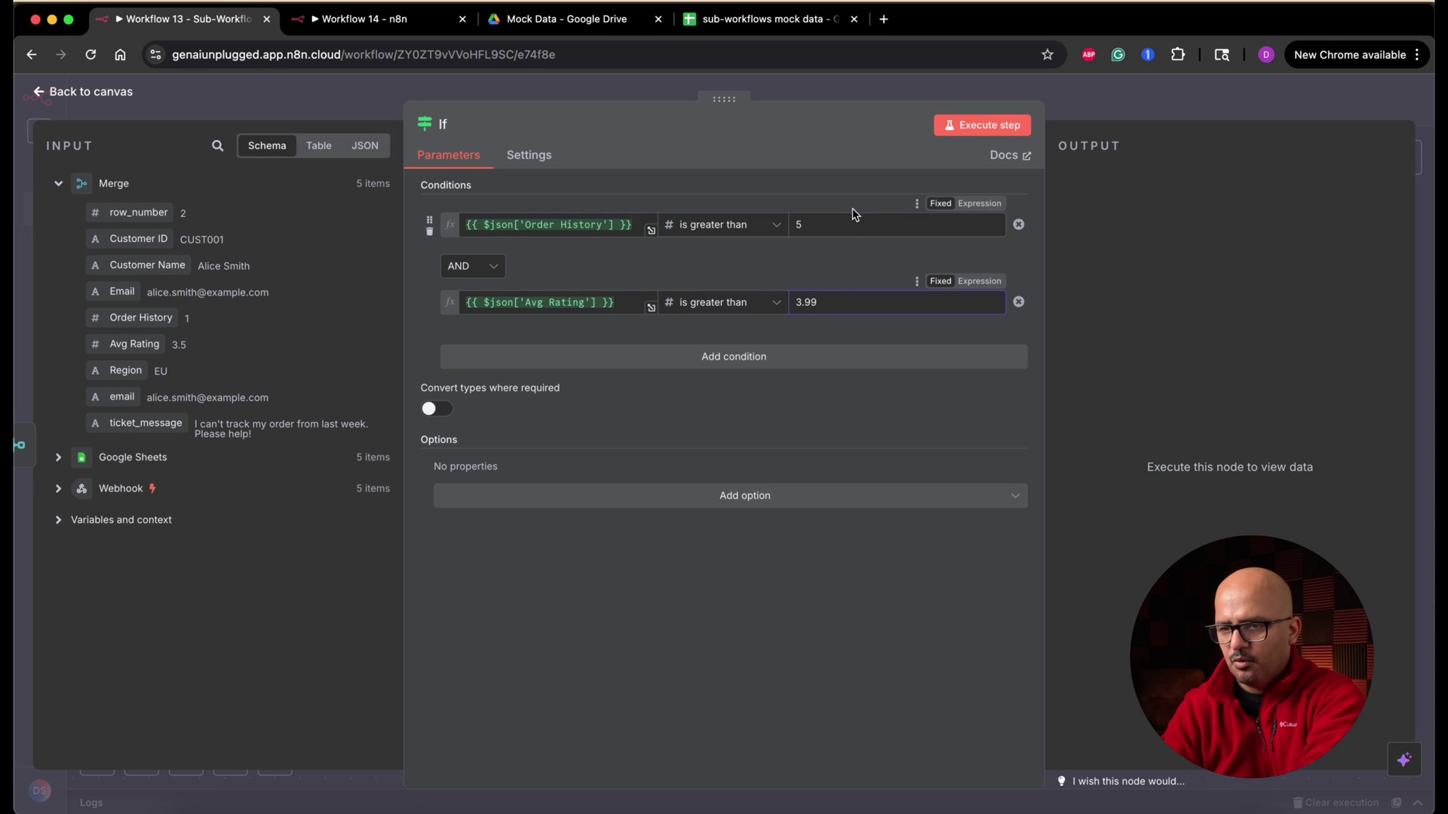
Change the first threshold from 5 to 4.99, combine conditions with OR, and run
left_click(850, 216)
key("BackSpace")
type("4")
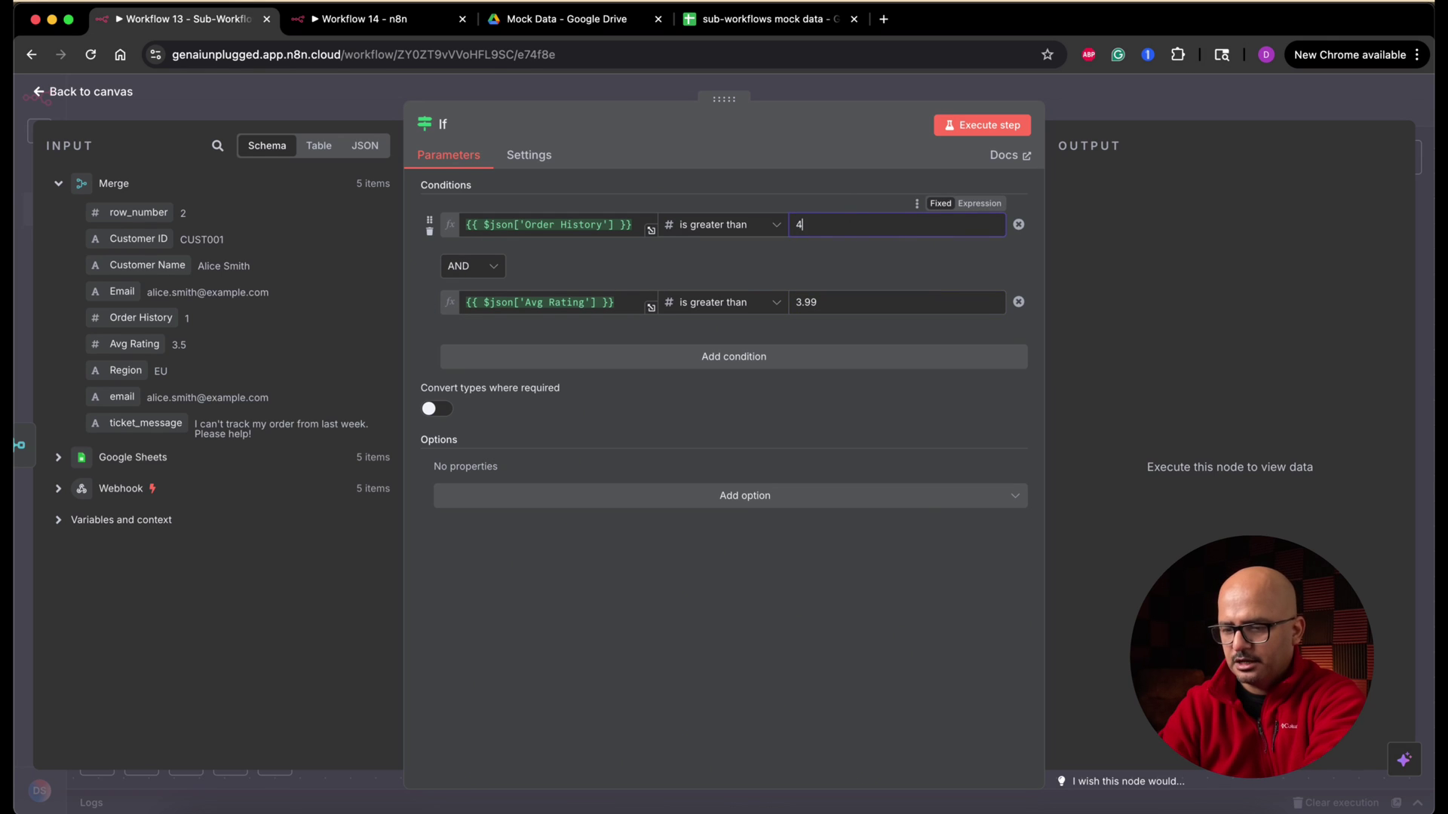
type(".99")
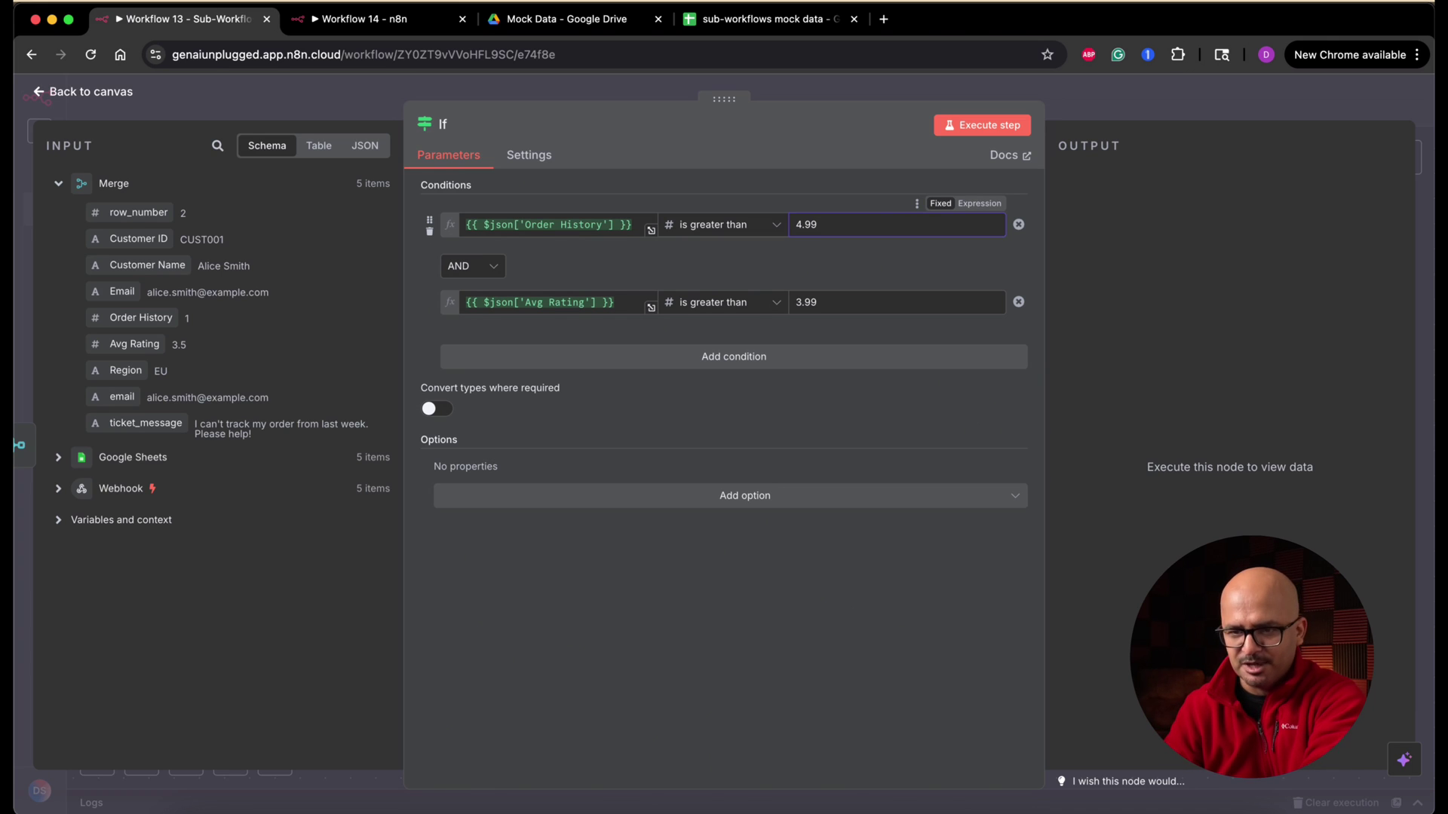
left_click(494, 269)
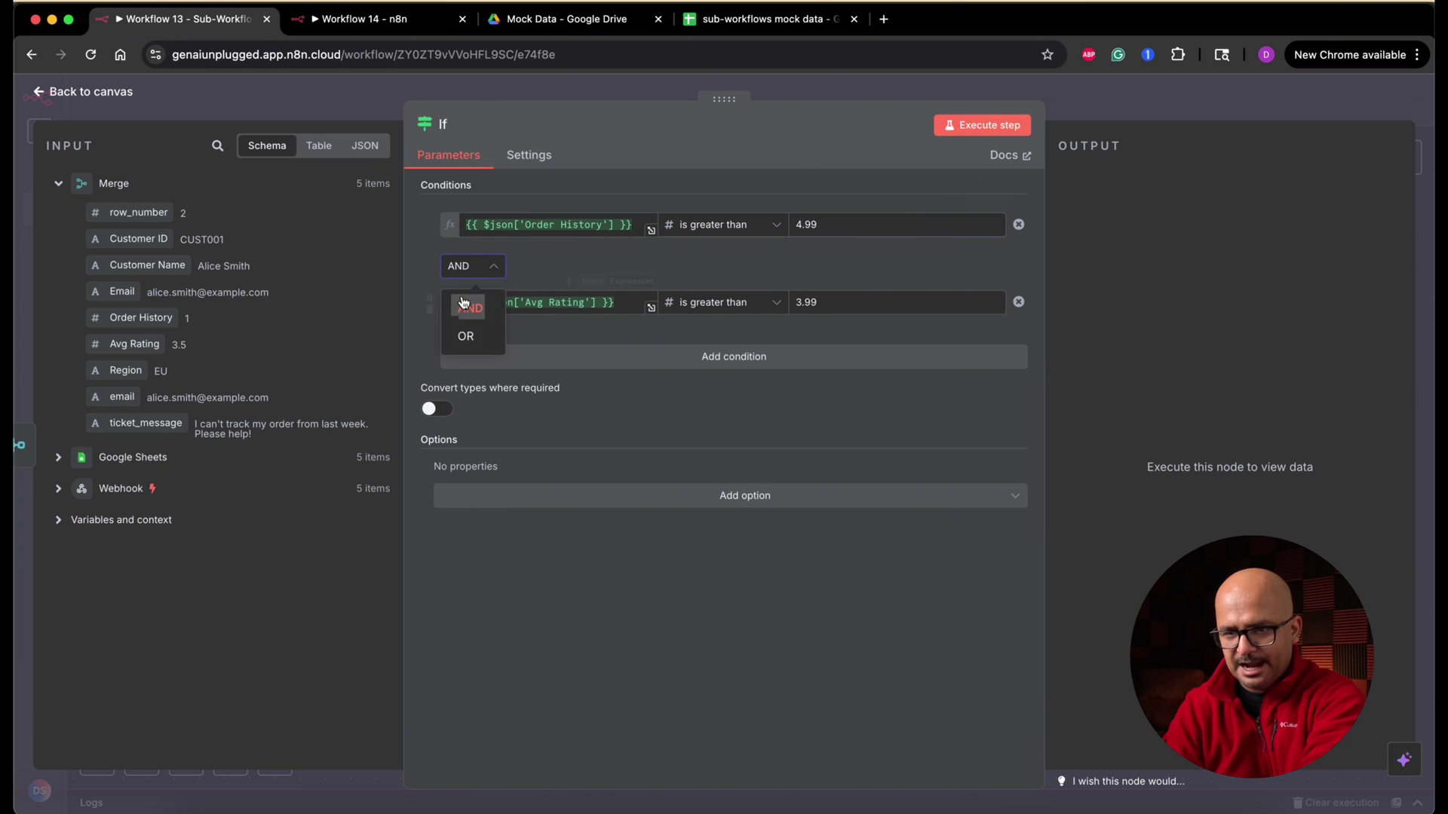
left_click(466, 336)
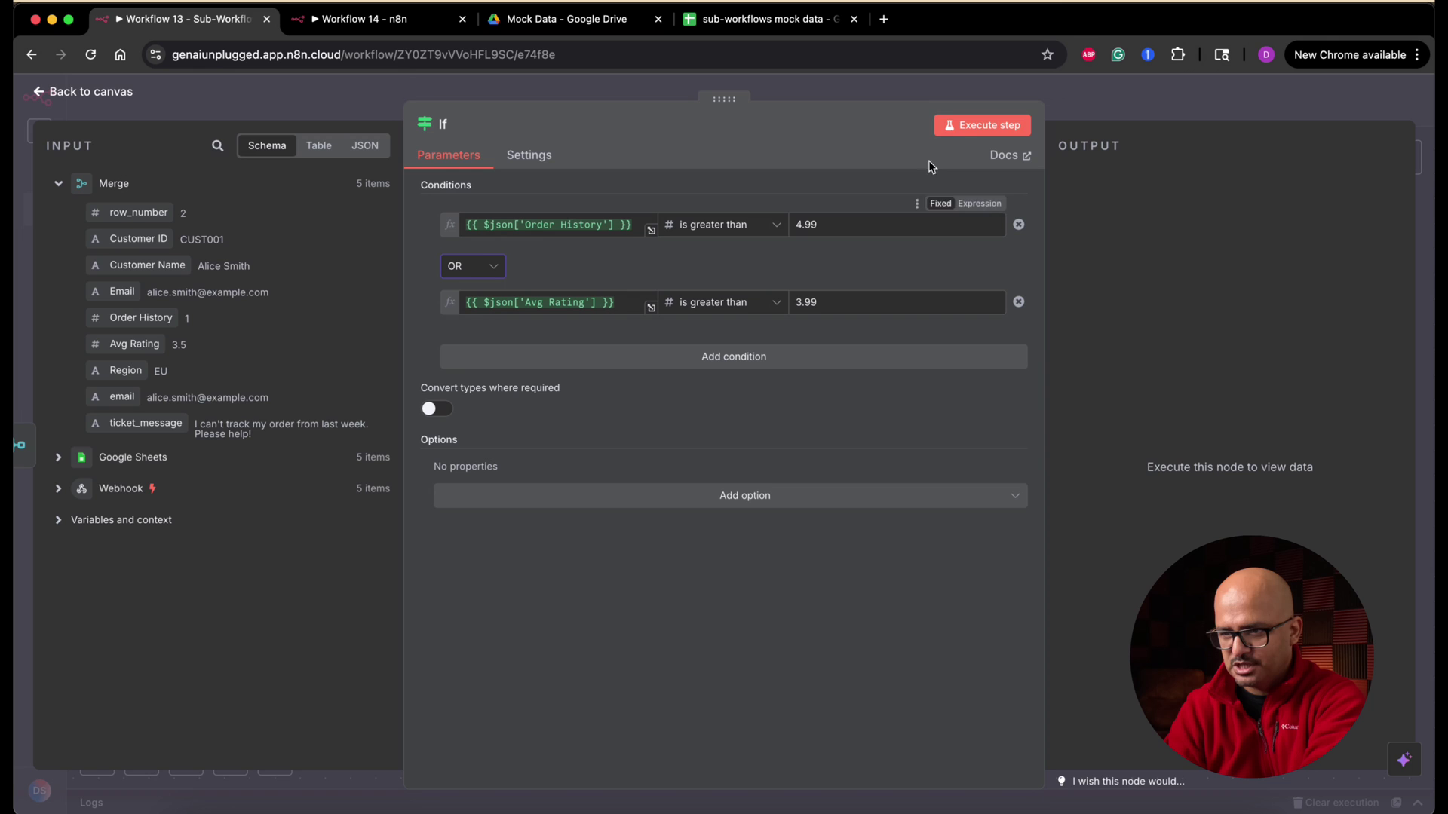
left_click(977, 133)
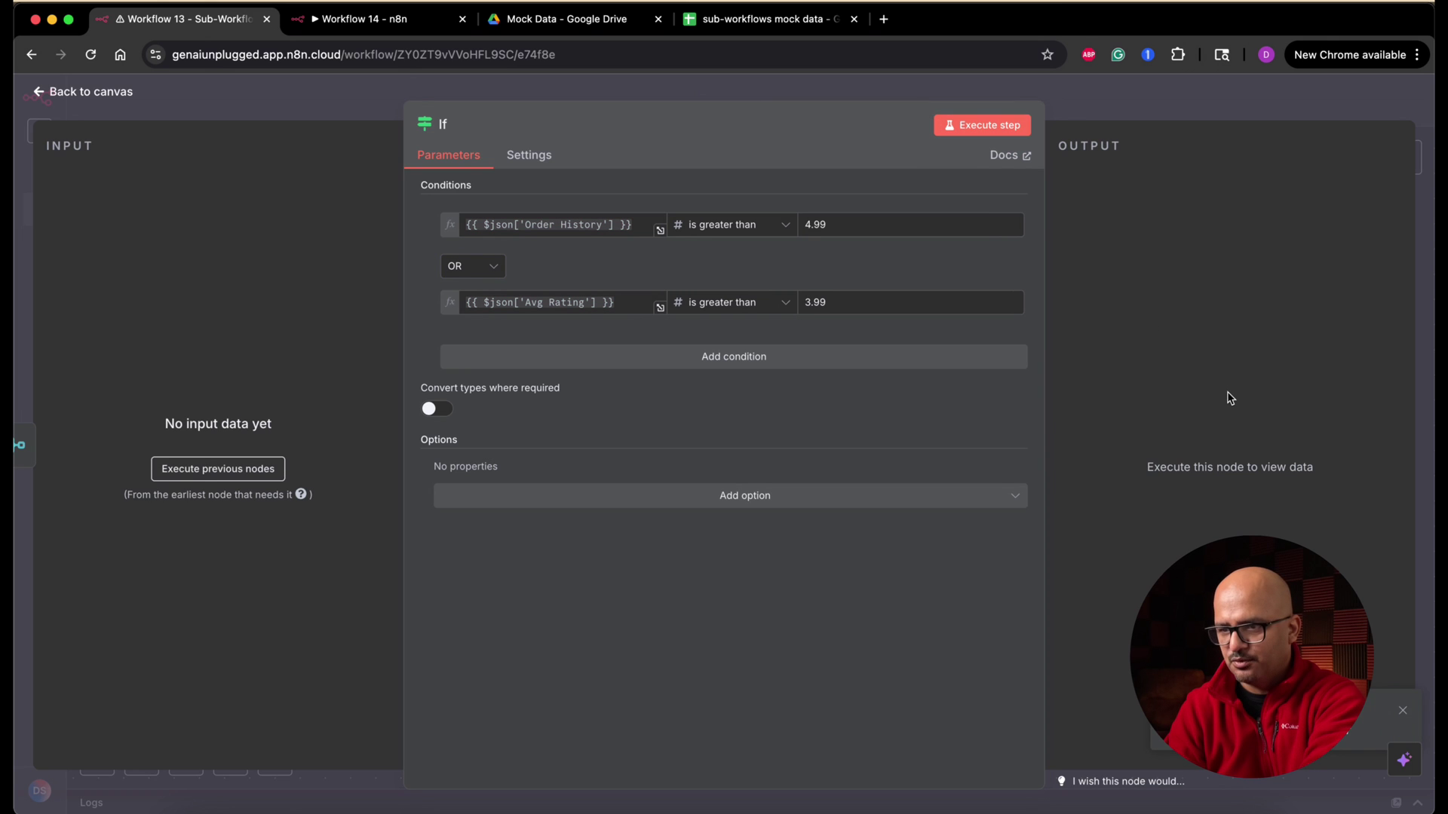
Execute the whole workflow and check the If node's three true and two false tickets
left_click(109, 97)
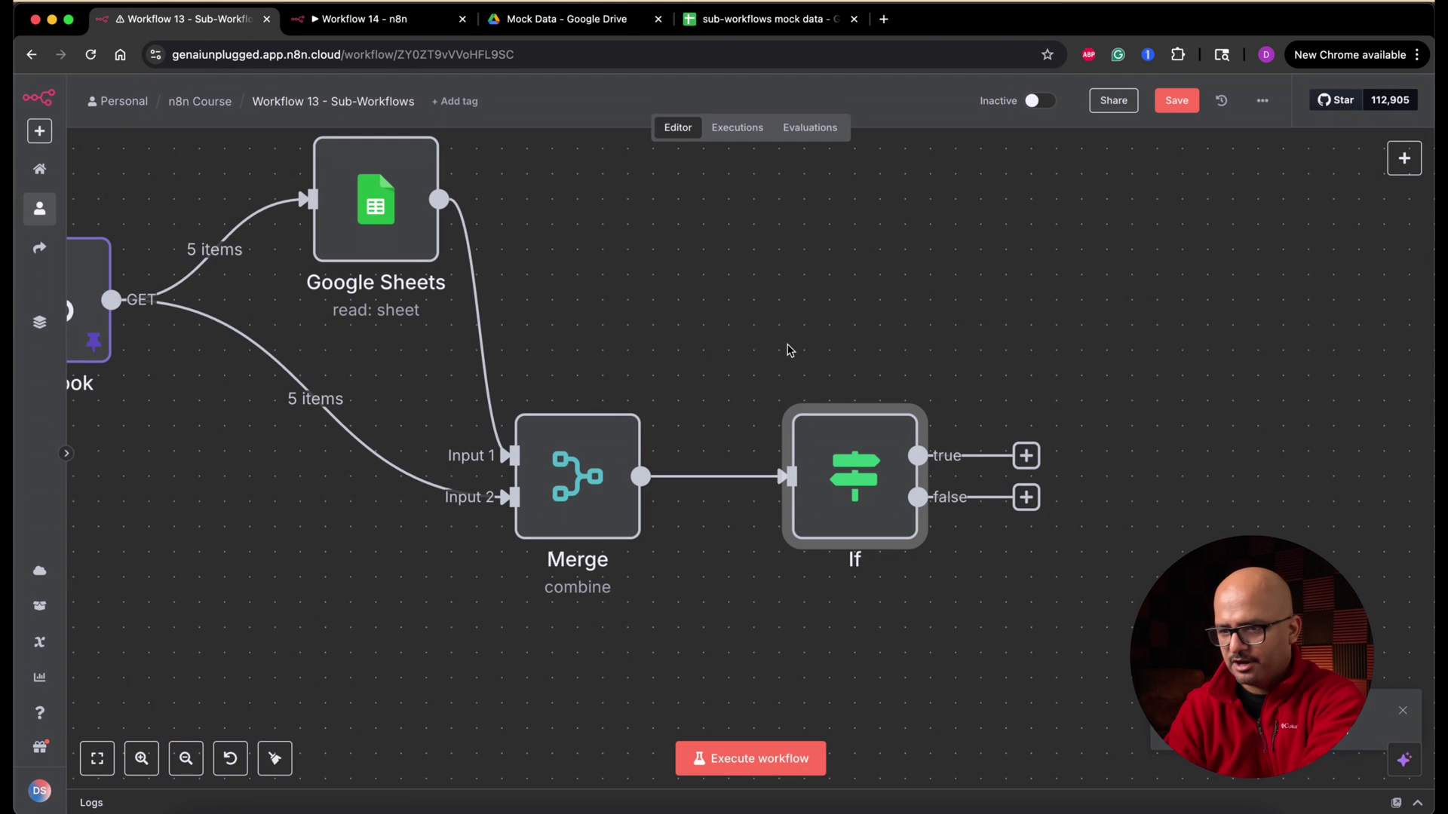
mouse_move(577, 476)
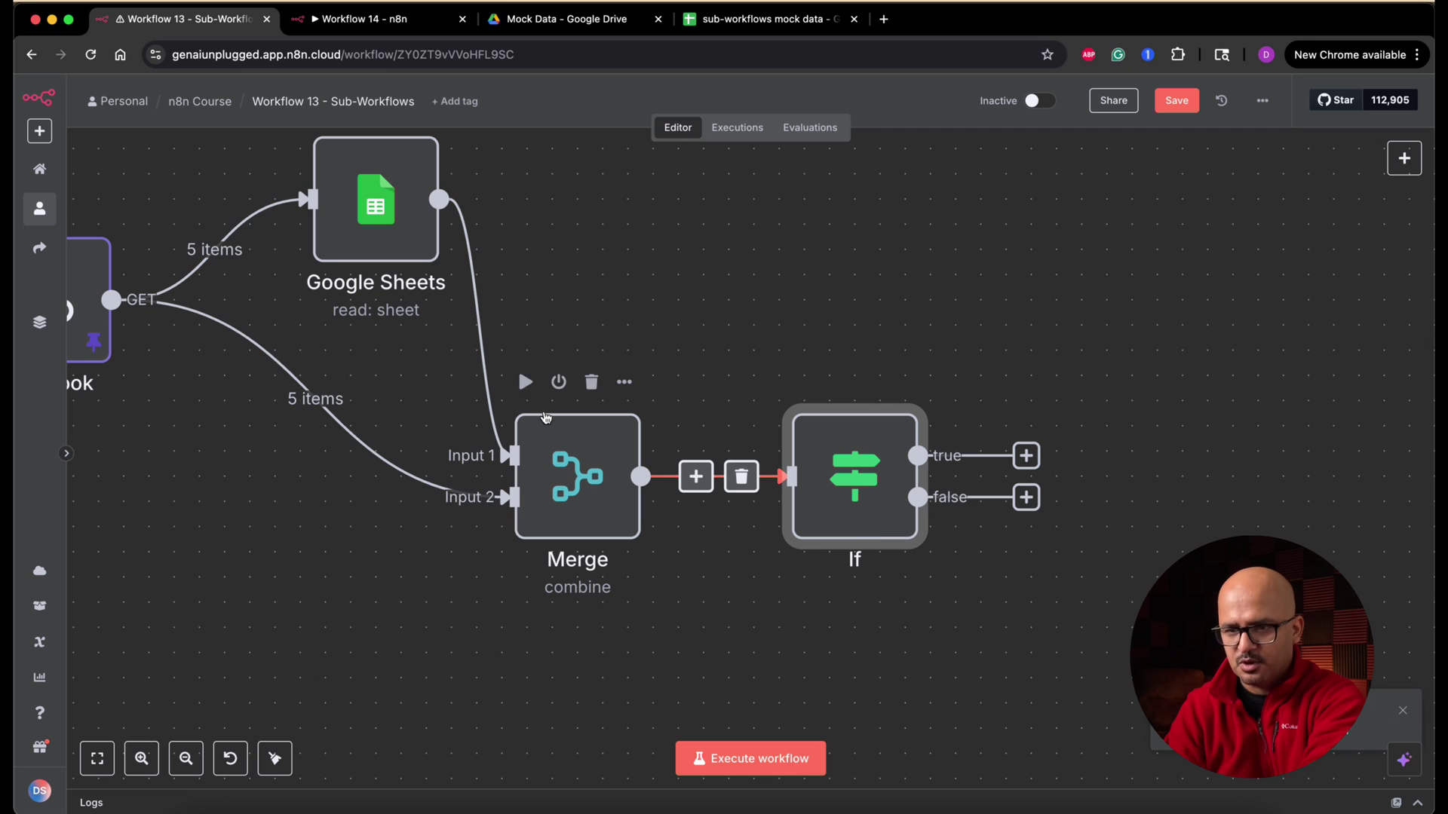
left_click(526, 384)
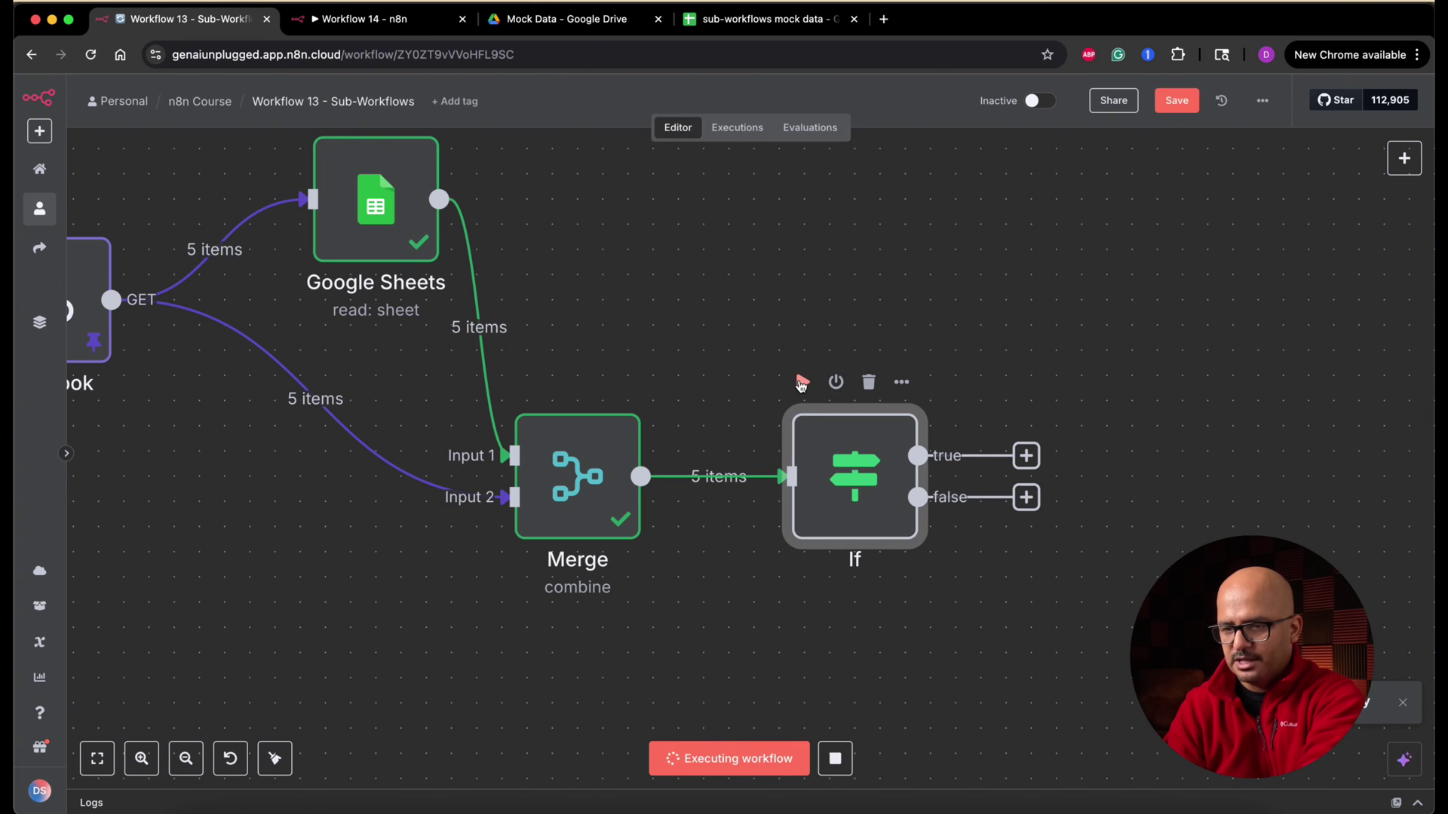
double_click(858, 510)
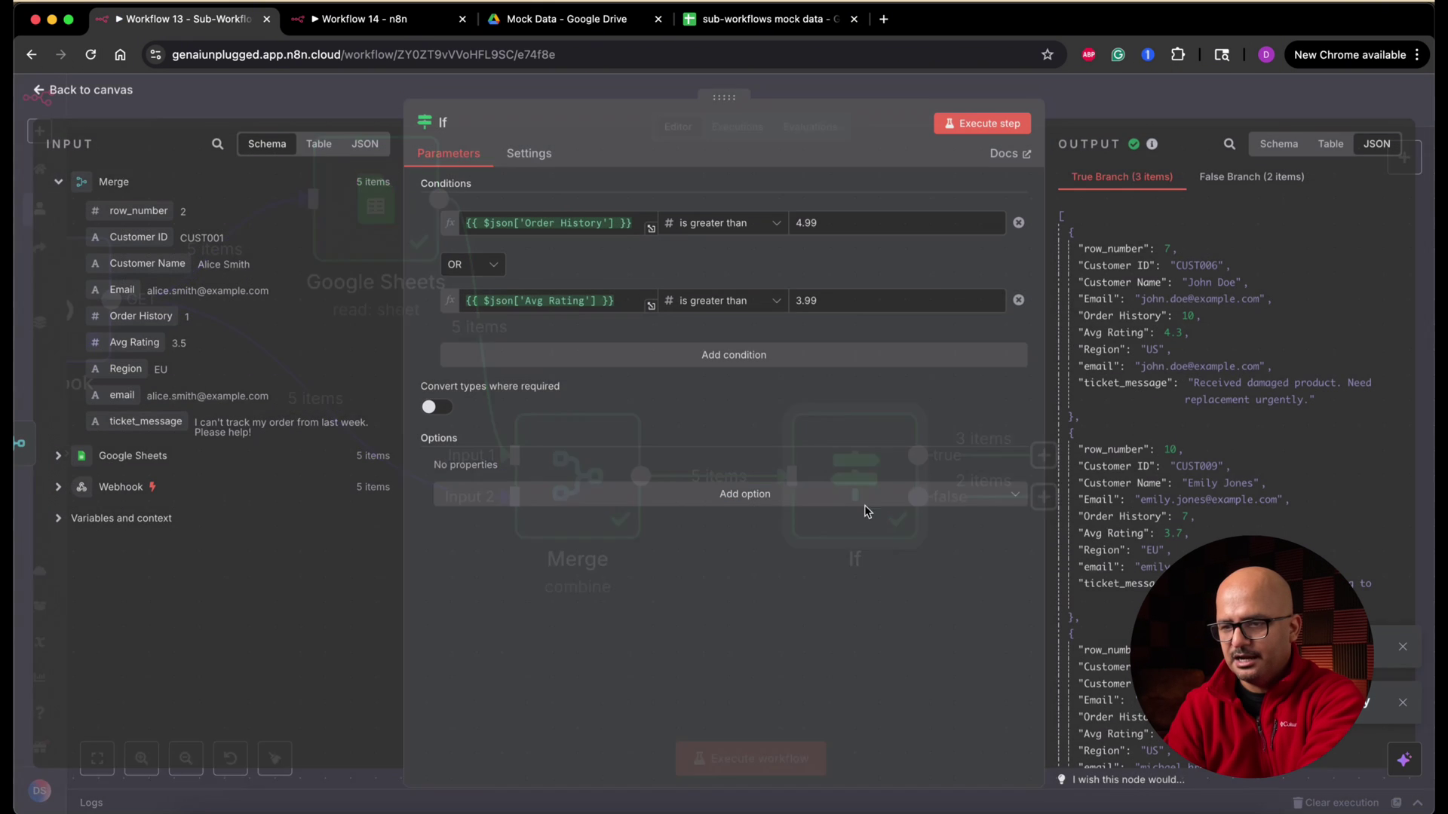
left_click(1258, 184)
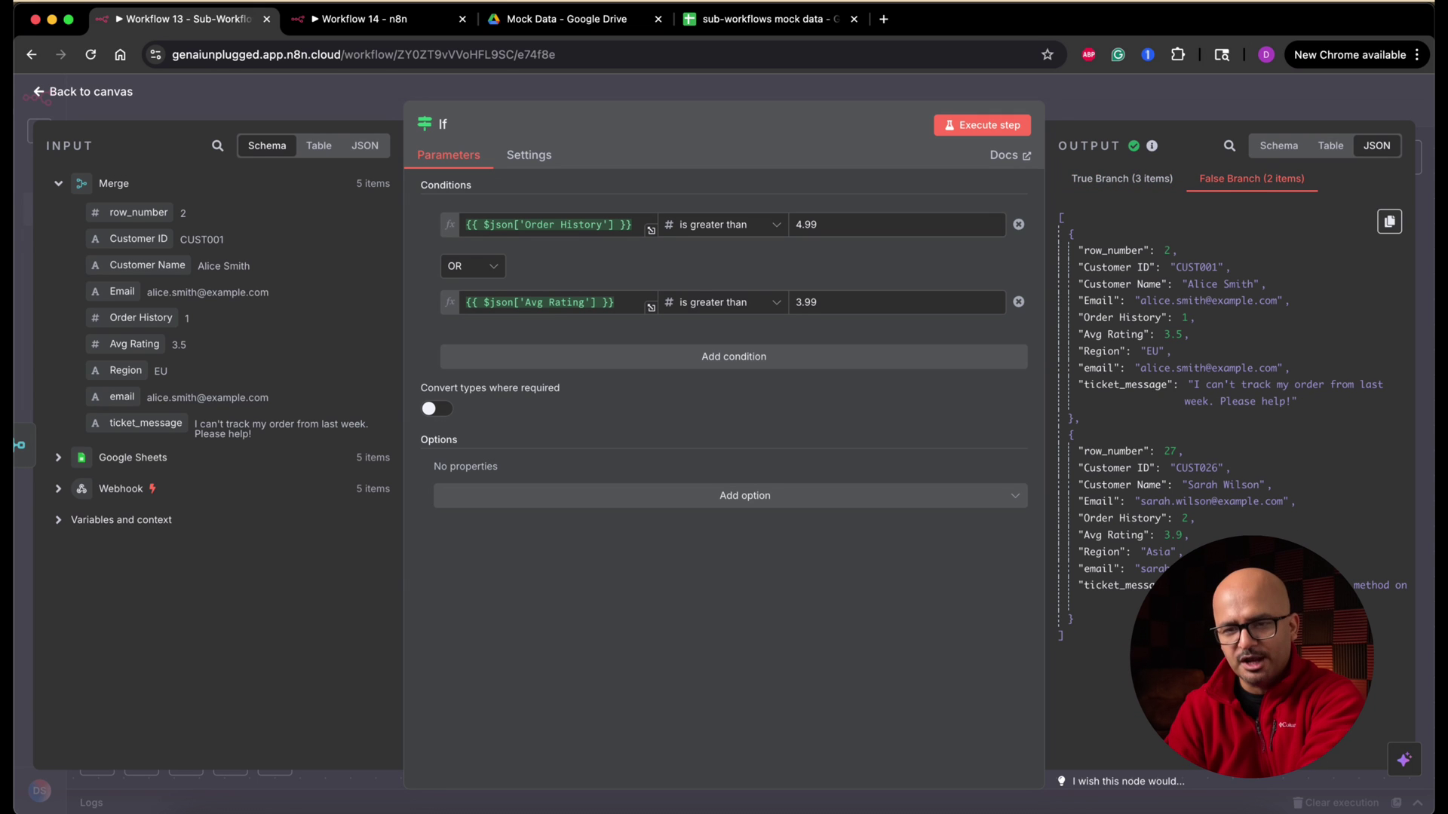
left_click(102, 99)
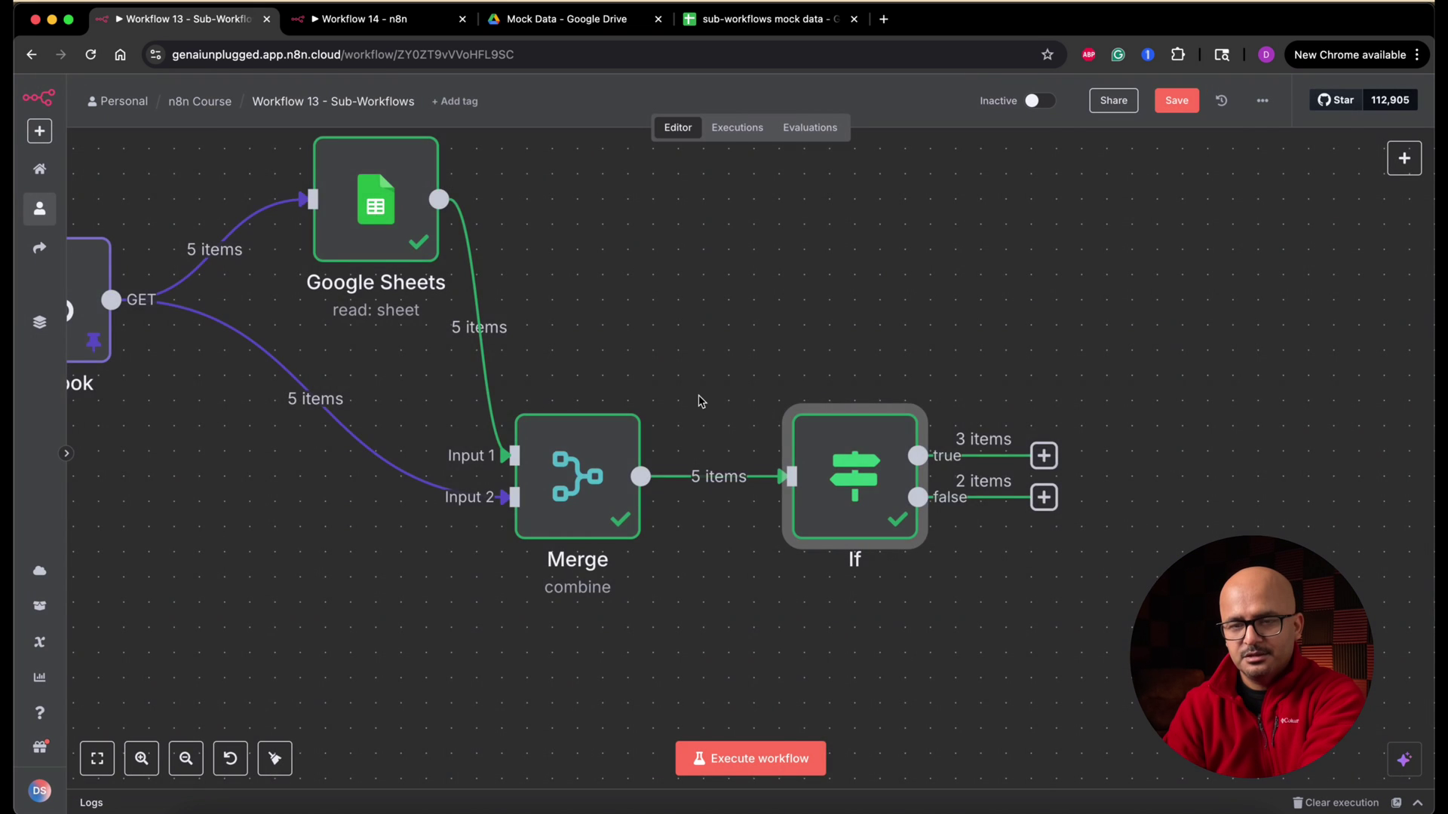
scroll(501, 403, "up", 10)
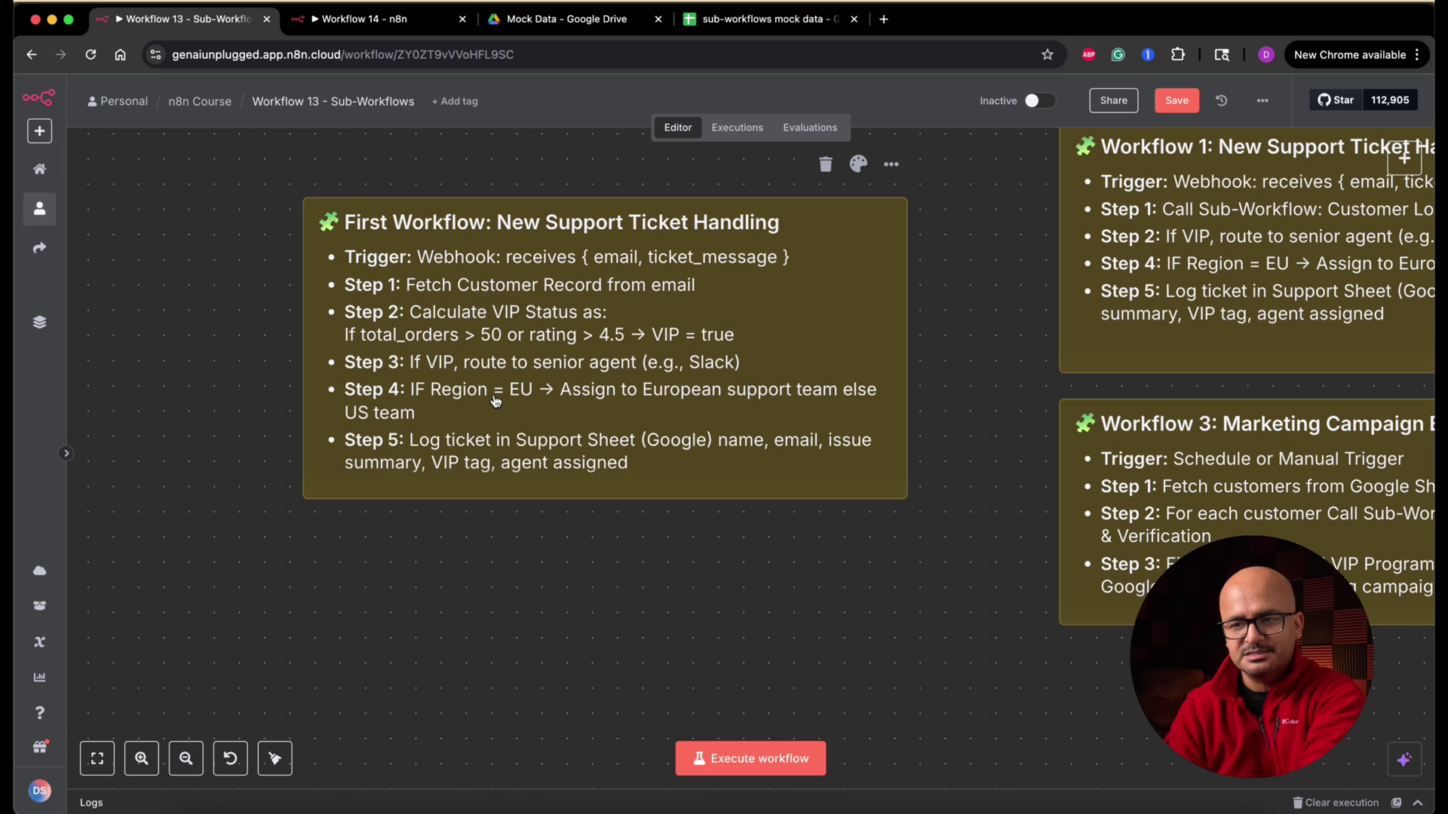
scroll(495, 399, "down", 5)
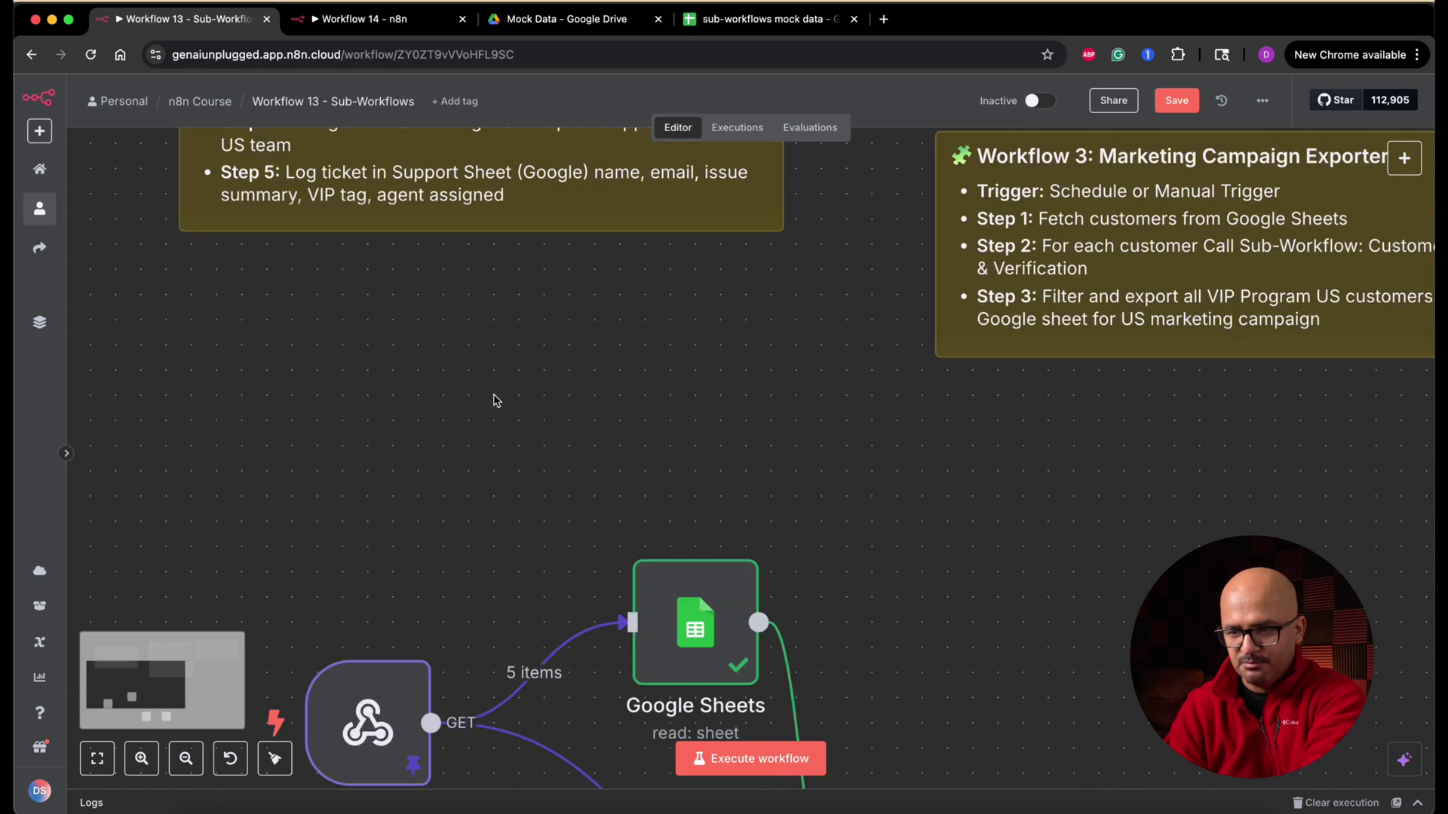
scroll(495, 399, "right", 5)
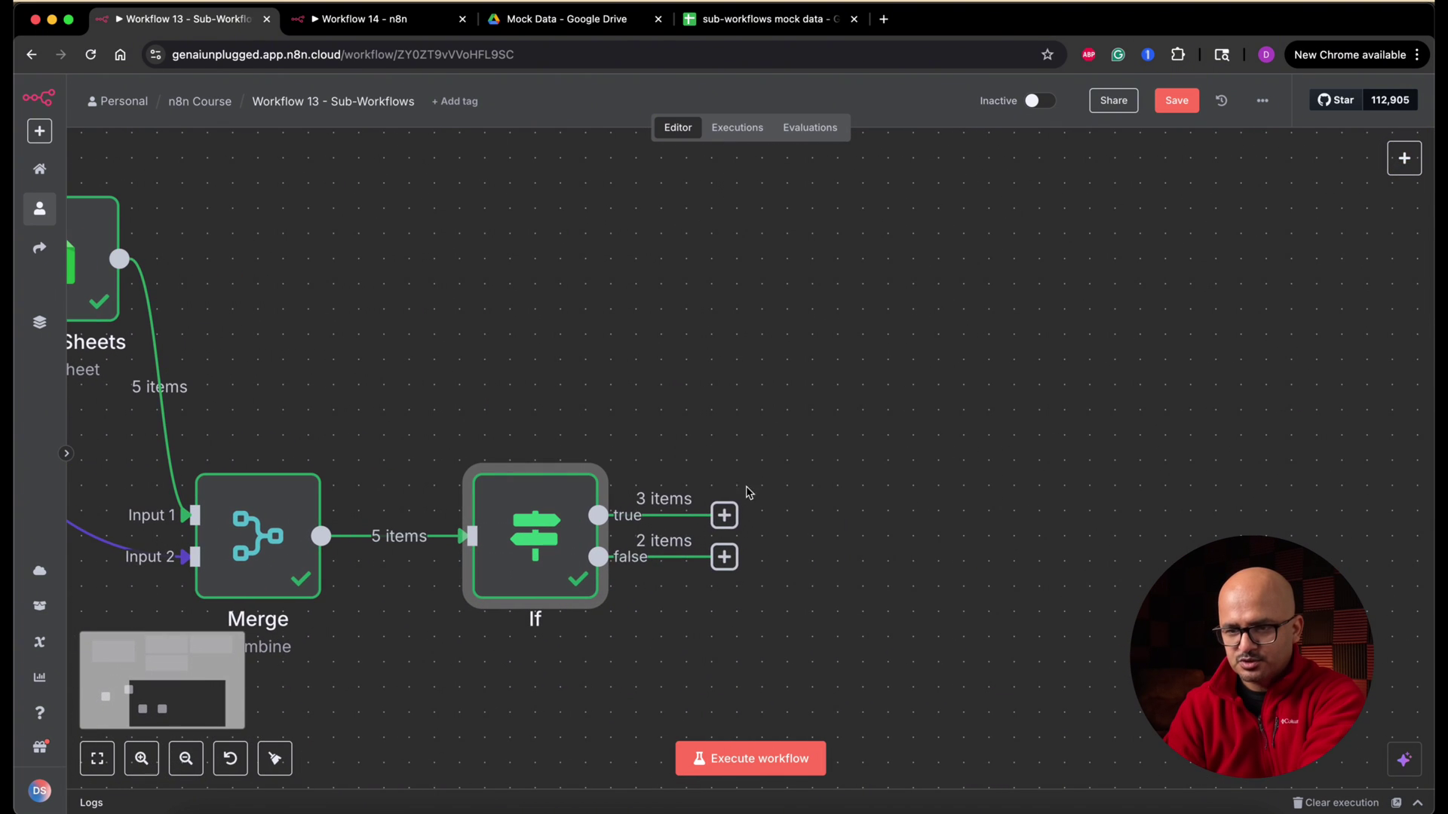
Connect a Slack 'Send message' node to the If node's true output
mouse_move(724, 516)
left_mouse_down()
mouse_move(806, 433)
mouse_move(808, 451)
left_mouse_up()
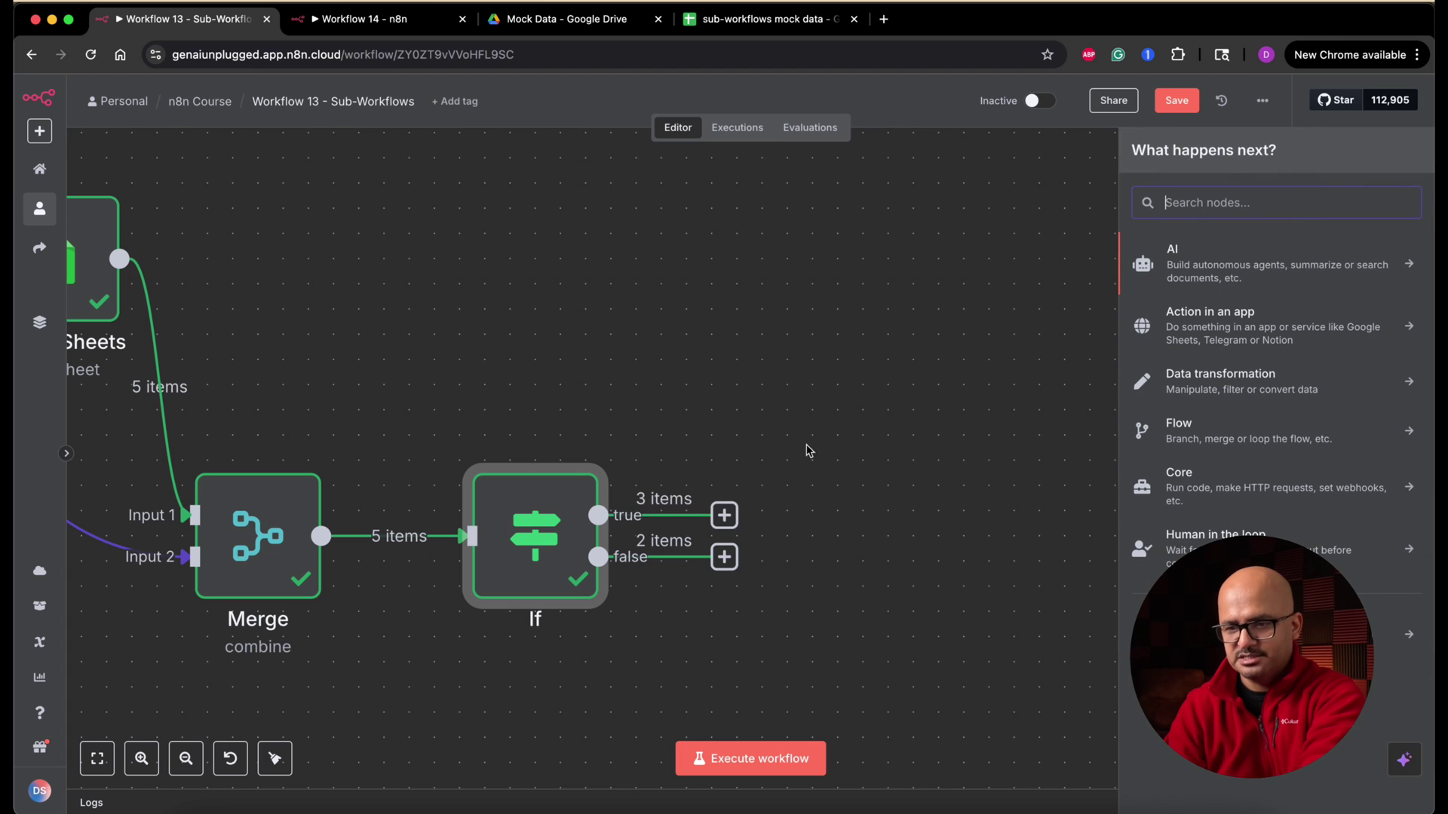
type("slack")
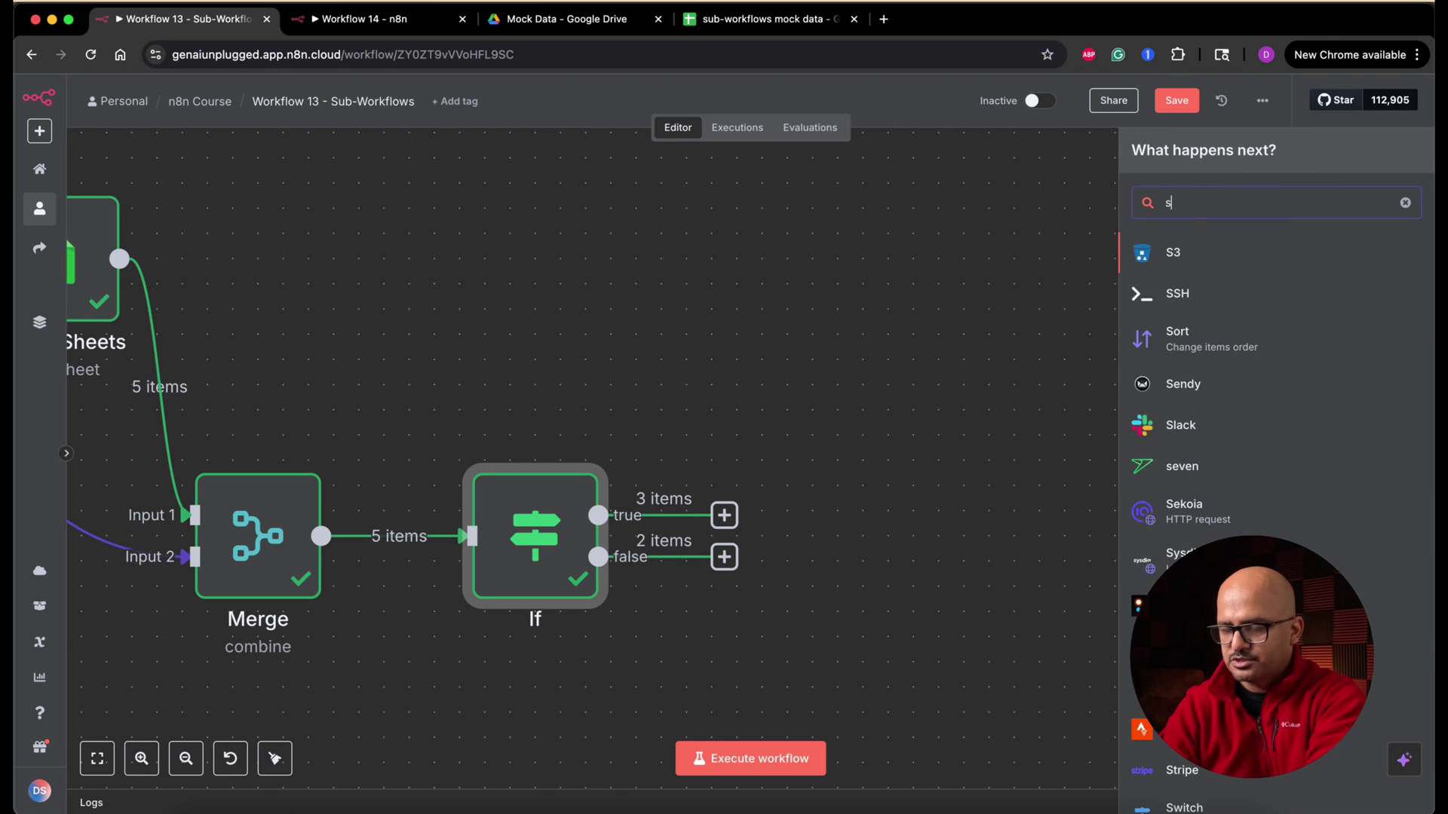
left_click(1188, 253)
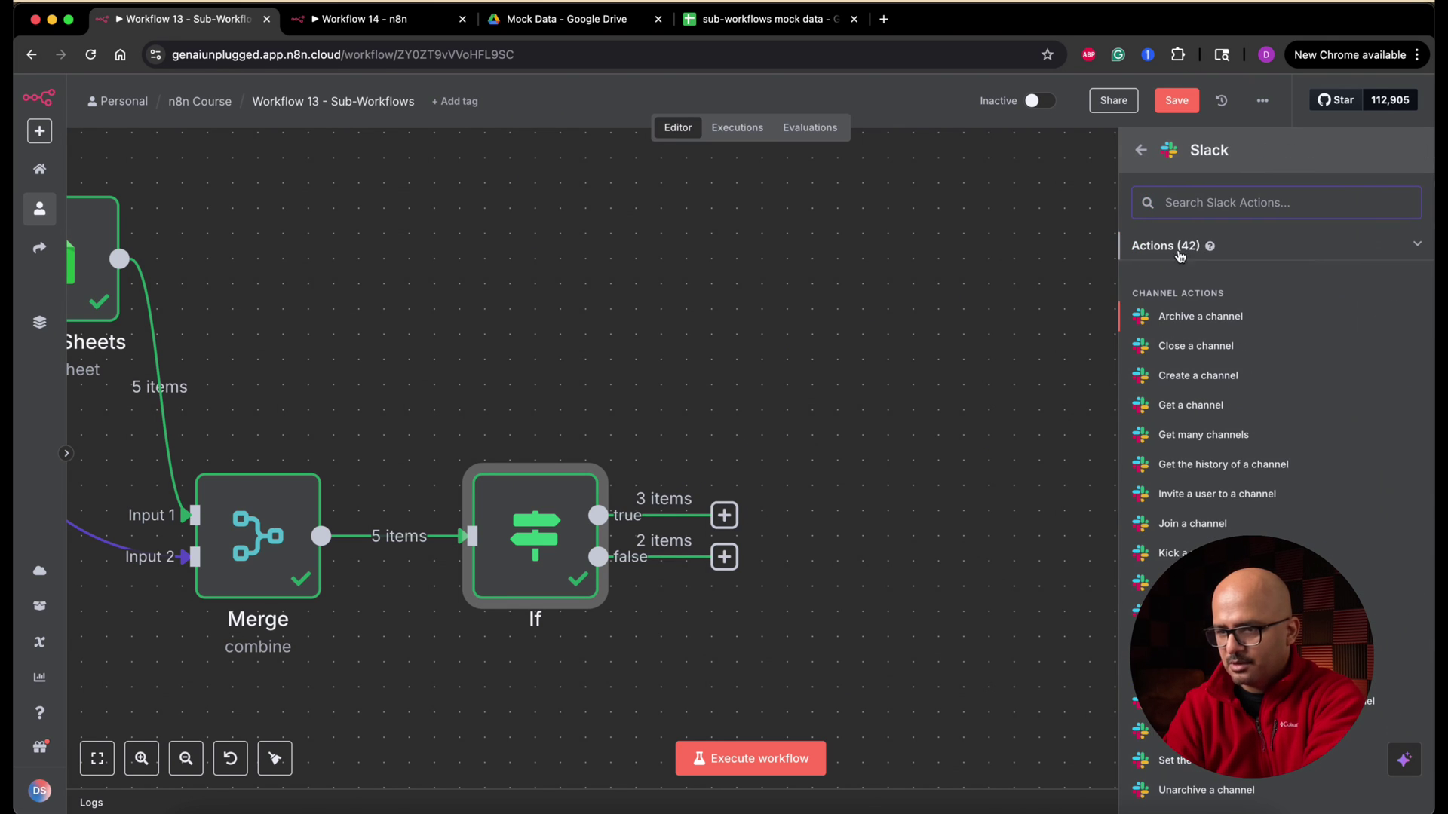
type("send")
left_click(1206, 292)
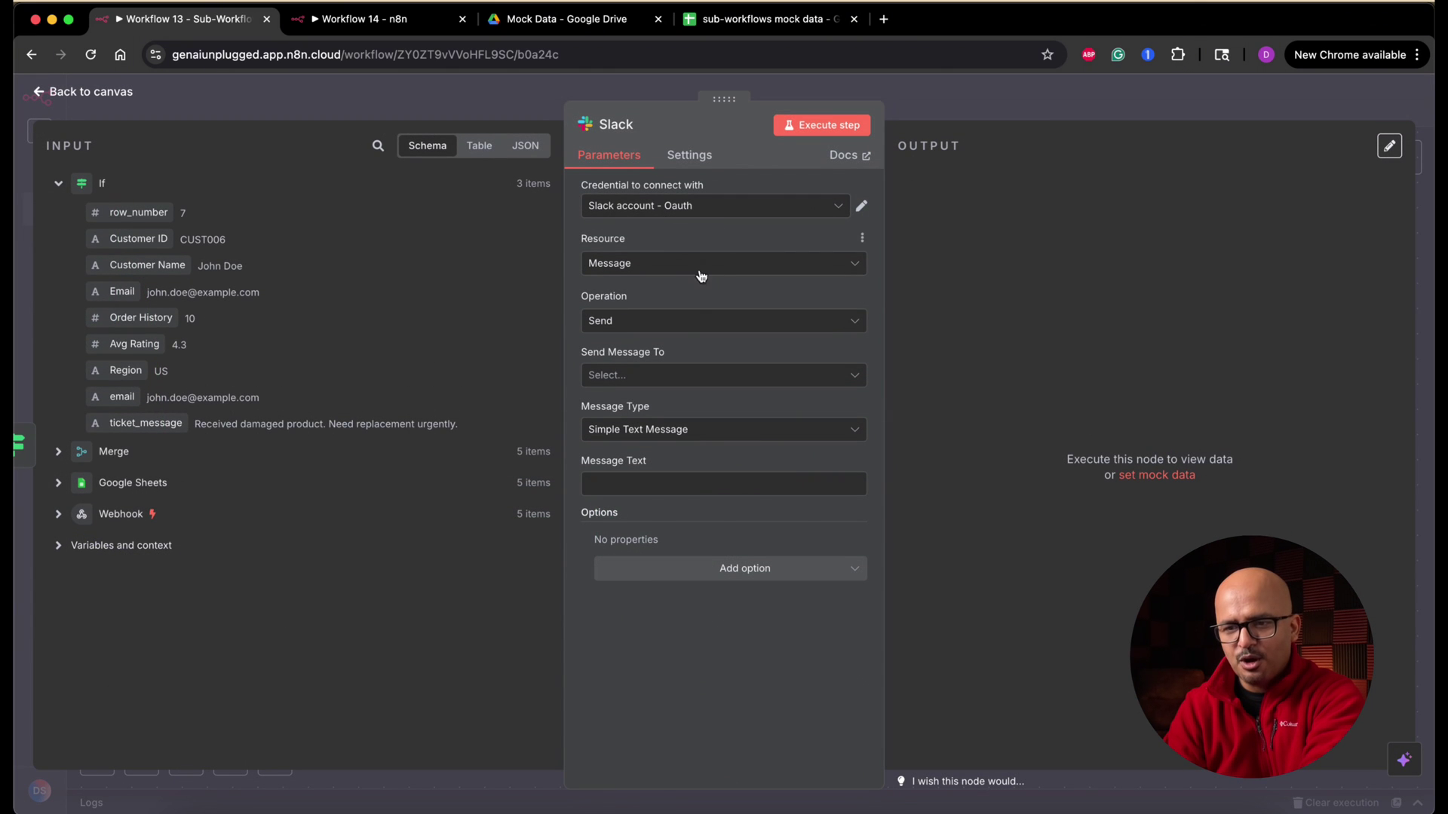
mouse_move(687, 375)
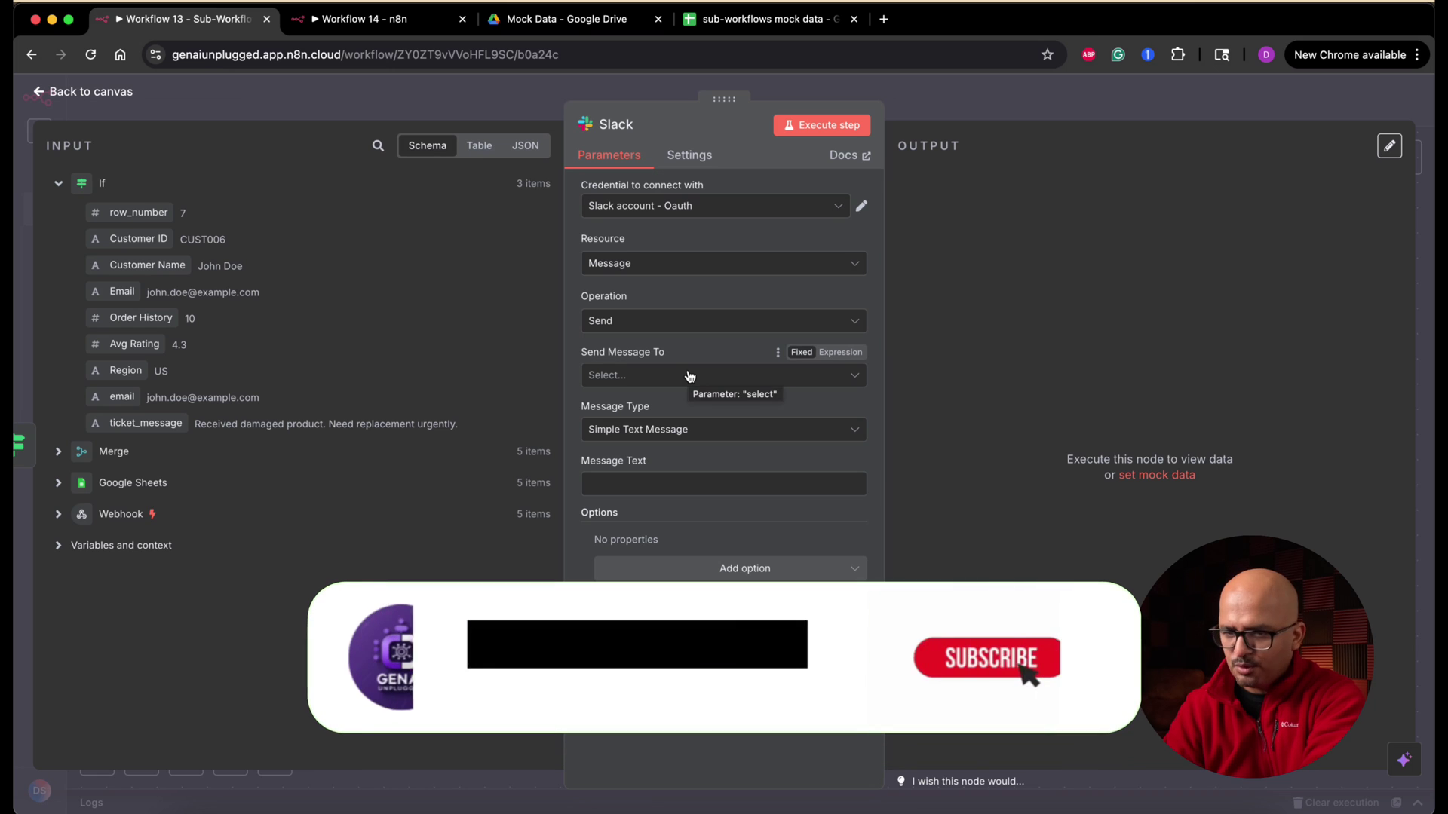
Send the Slack message to the customer-support channel and begin the VIP alert text
left_click(689, 376)
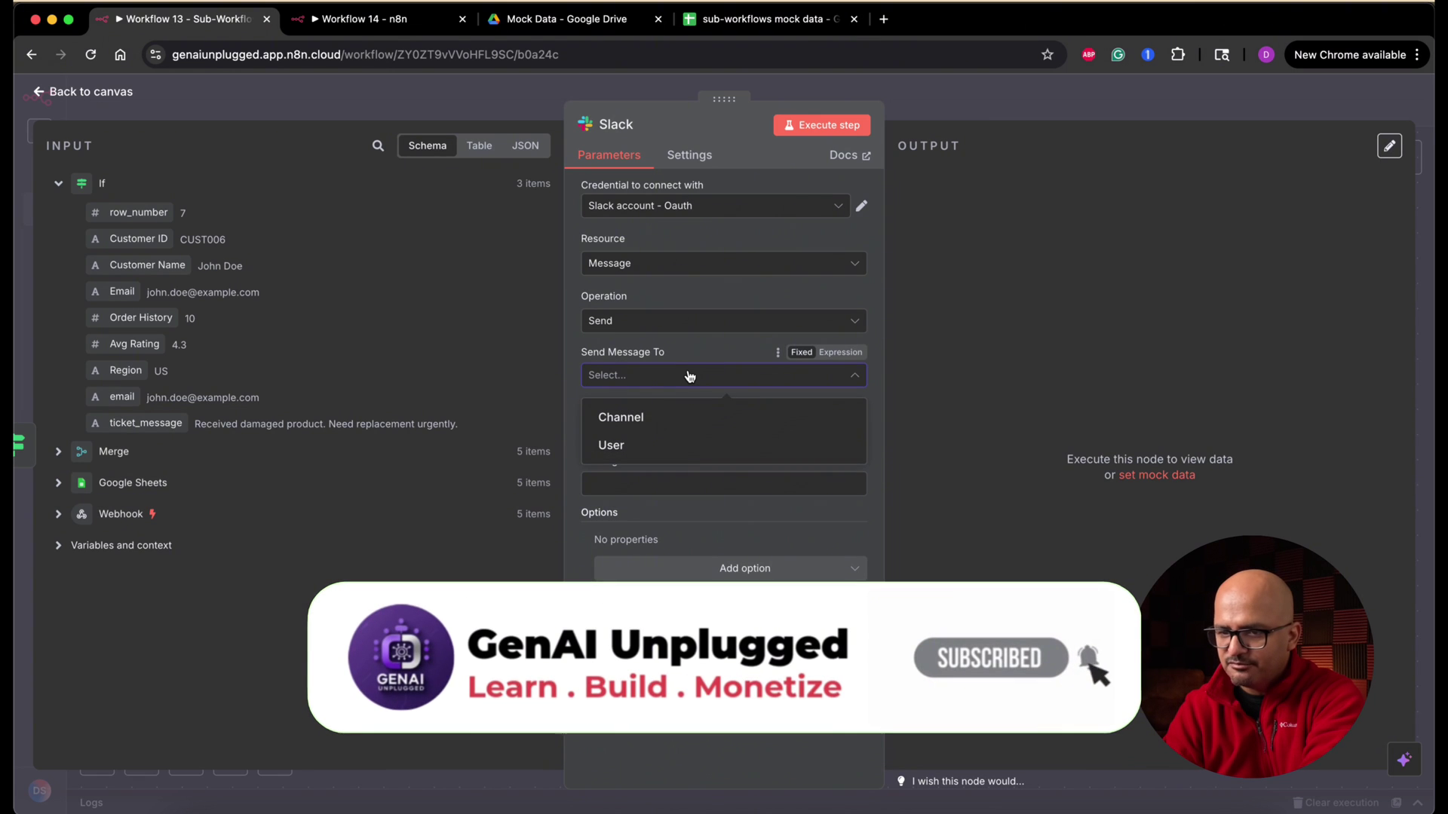
left_click(659, 419)
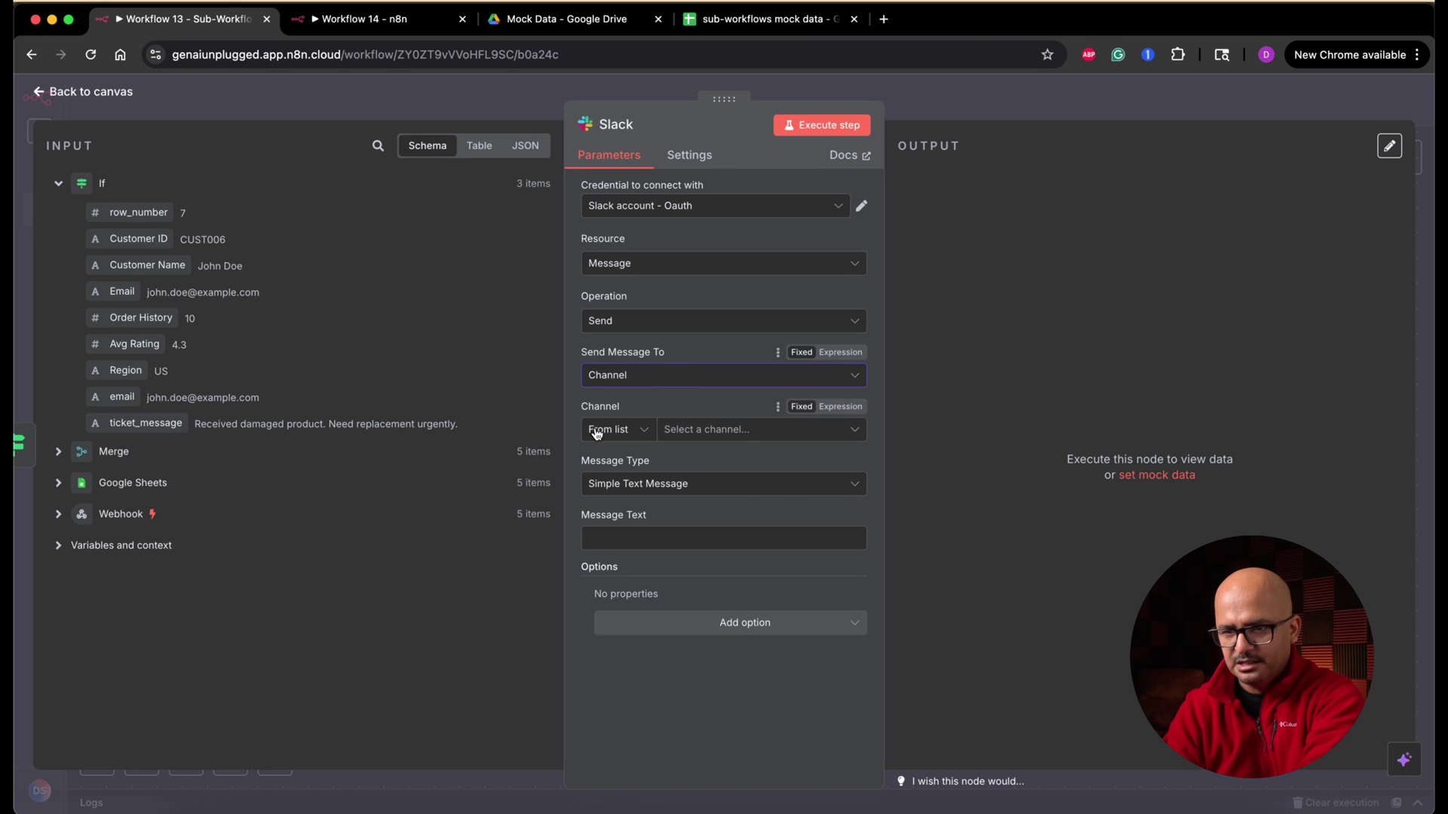
mouse_move(601, 405)
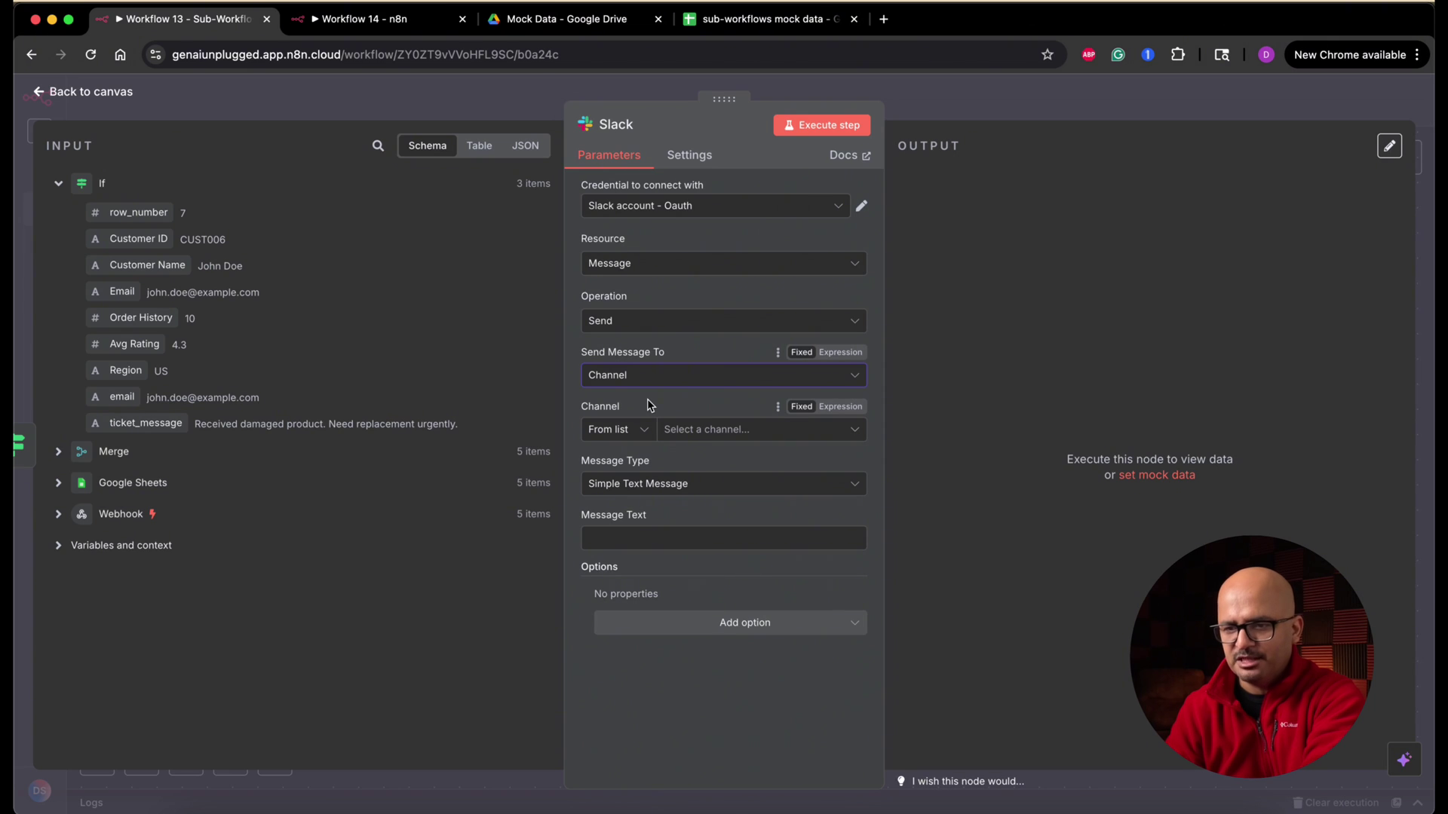
left_click(759, 434)
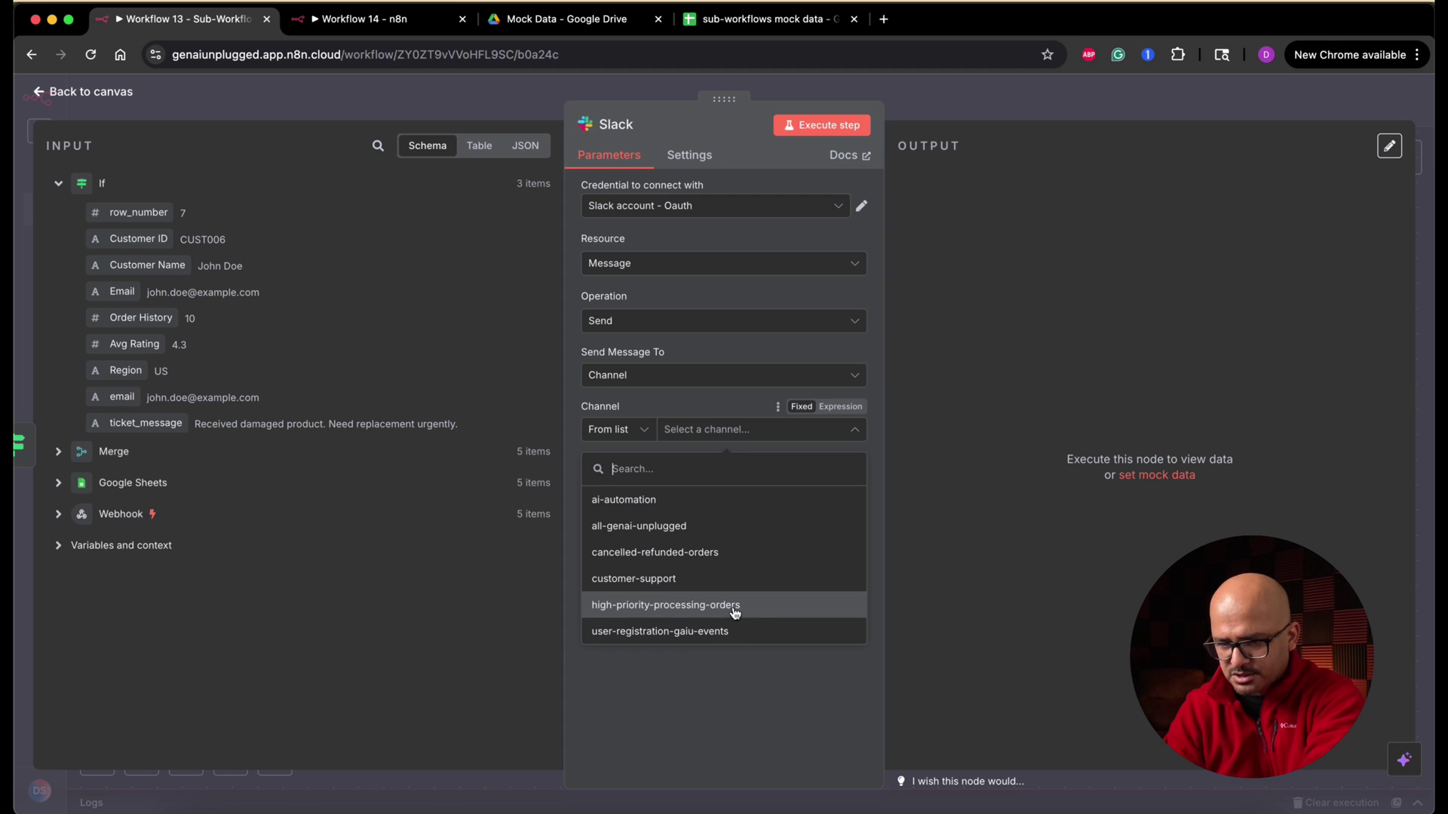
left_click(710, 582)
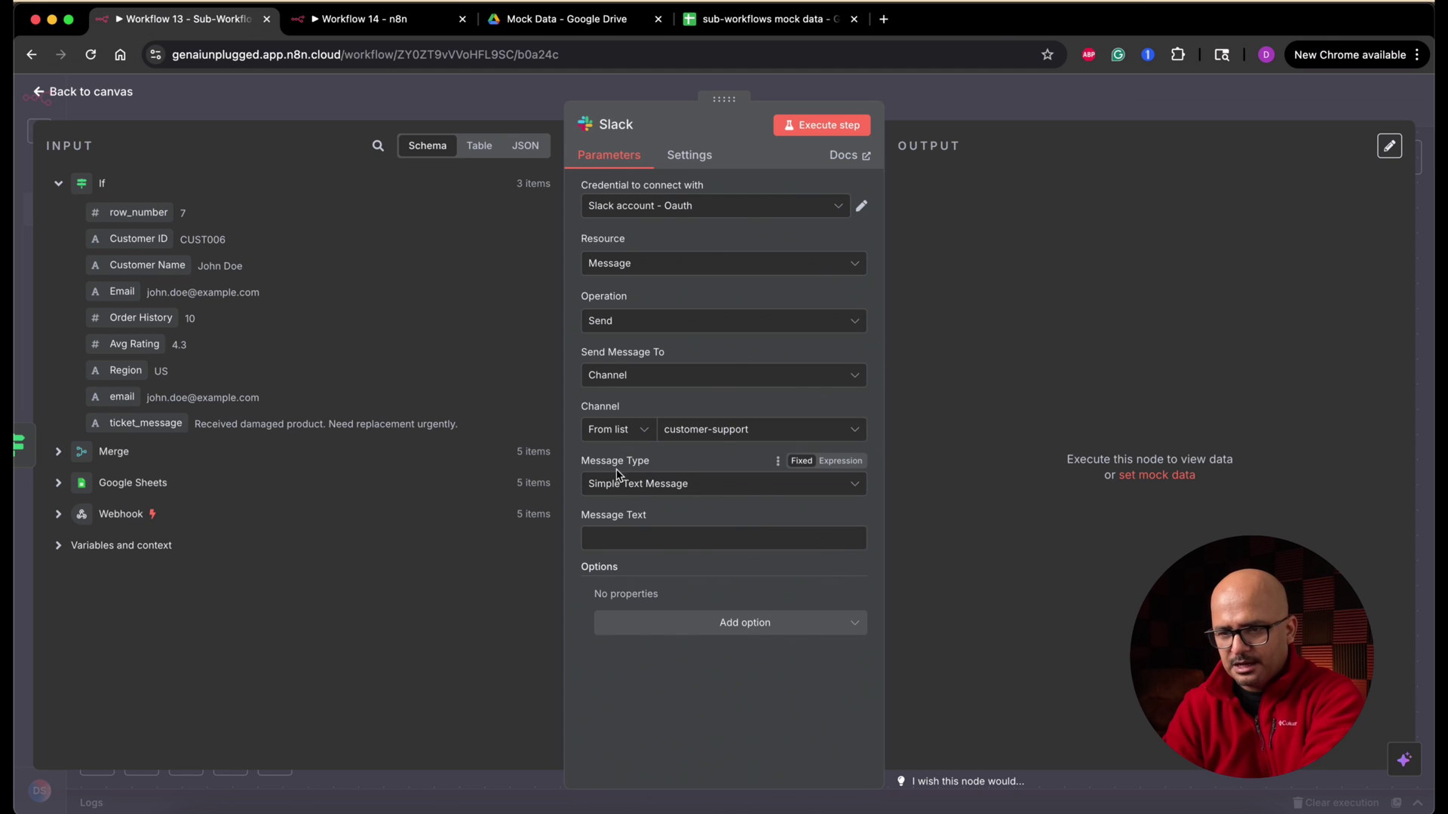
left_click(679, 539)
type("Hey, thi")
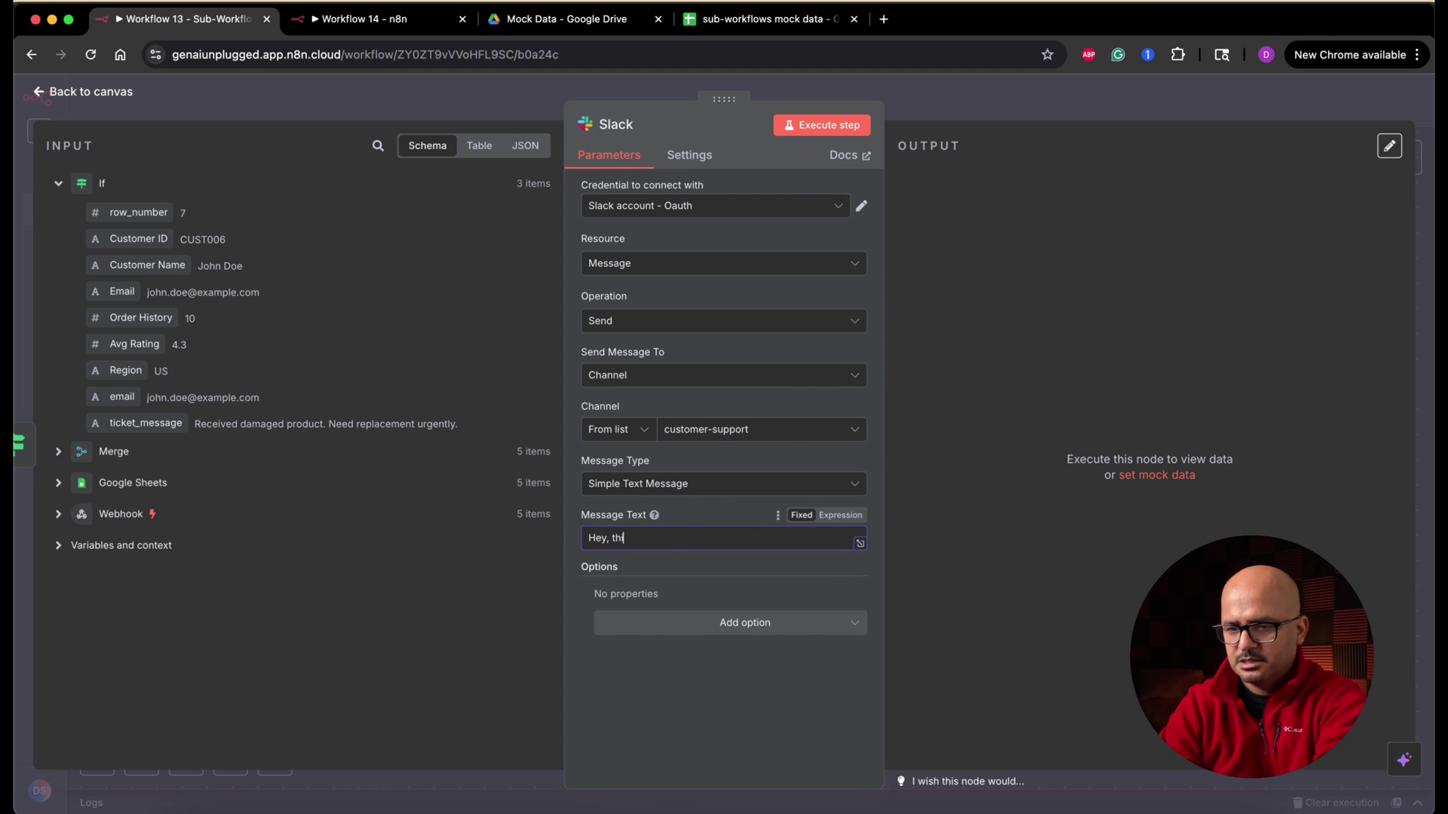
type("s is a VIP")
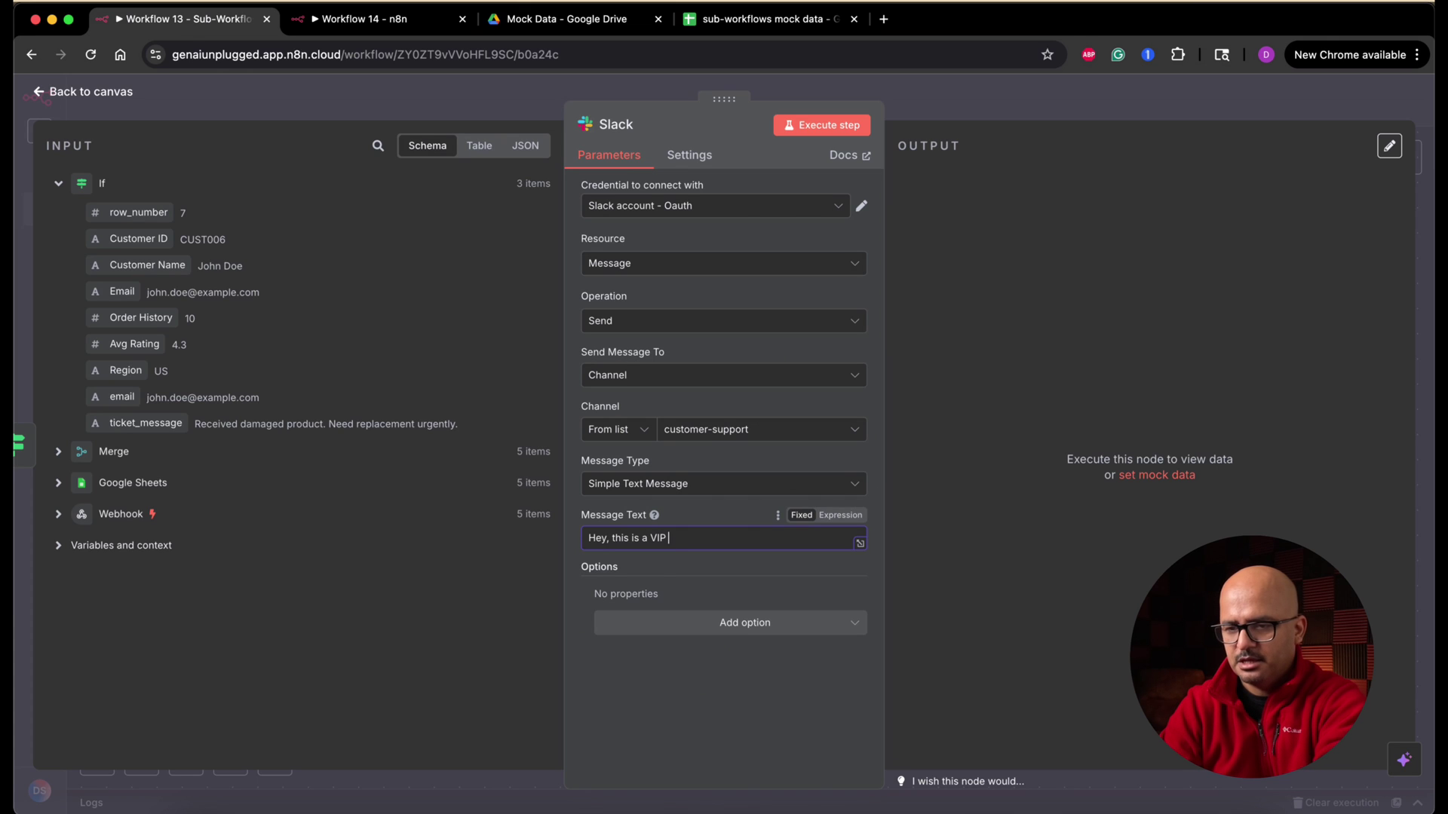
type("customer, please check ")
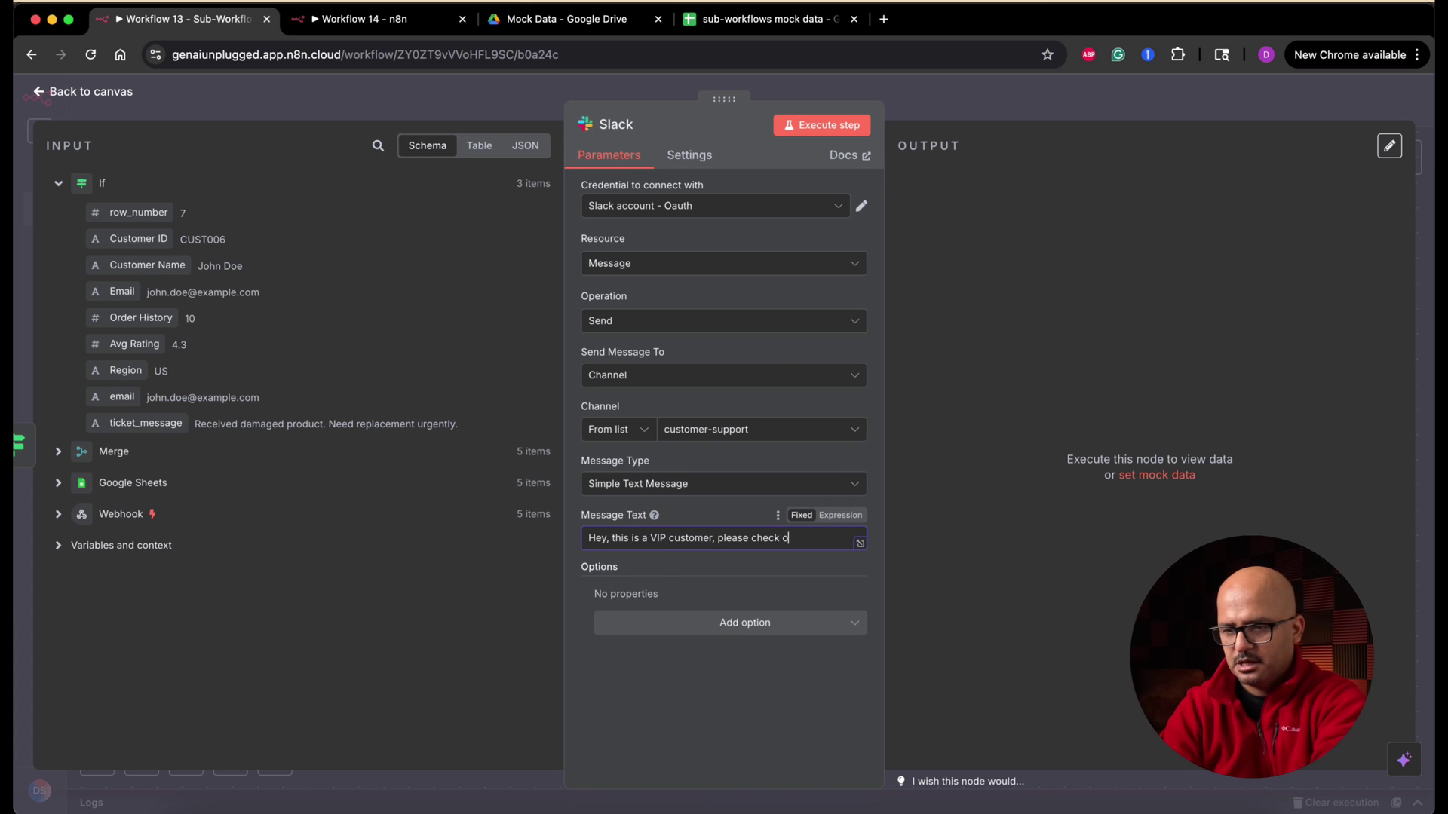
type("out what is goi")
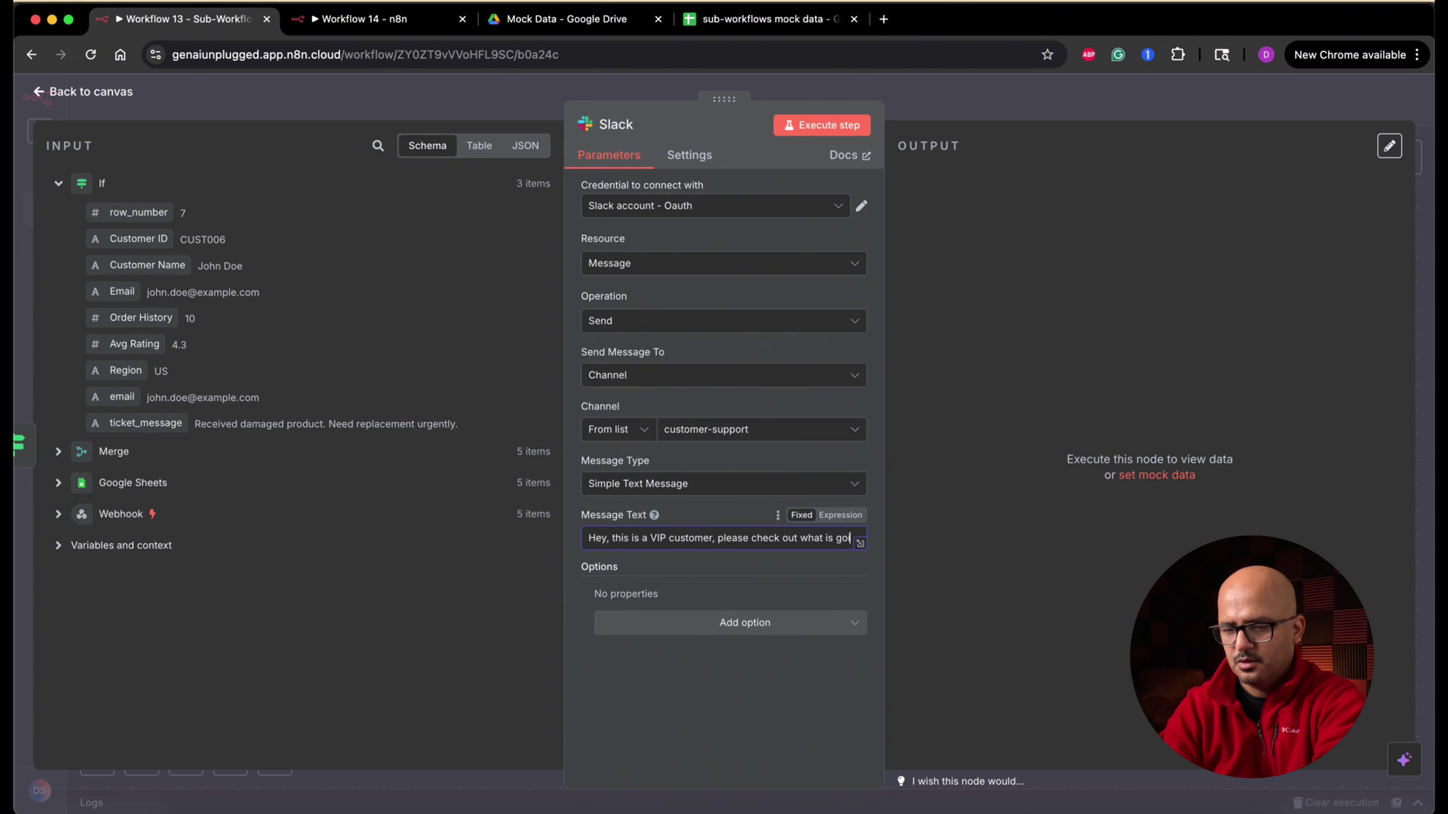
type("ng on,")
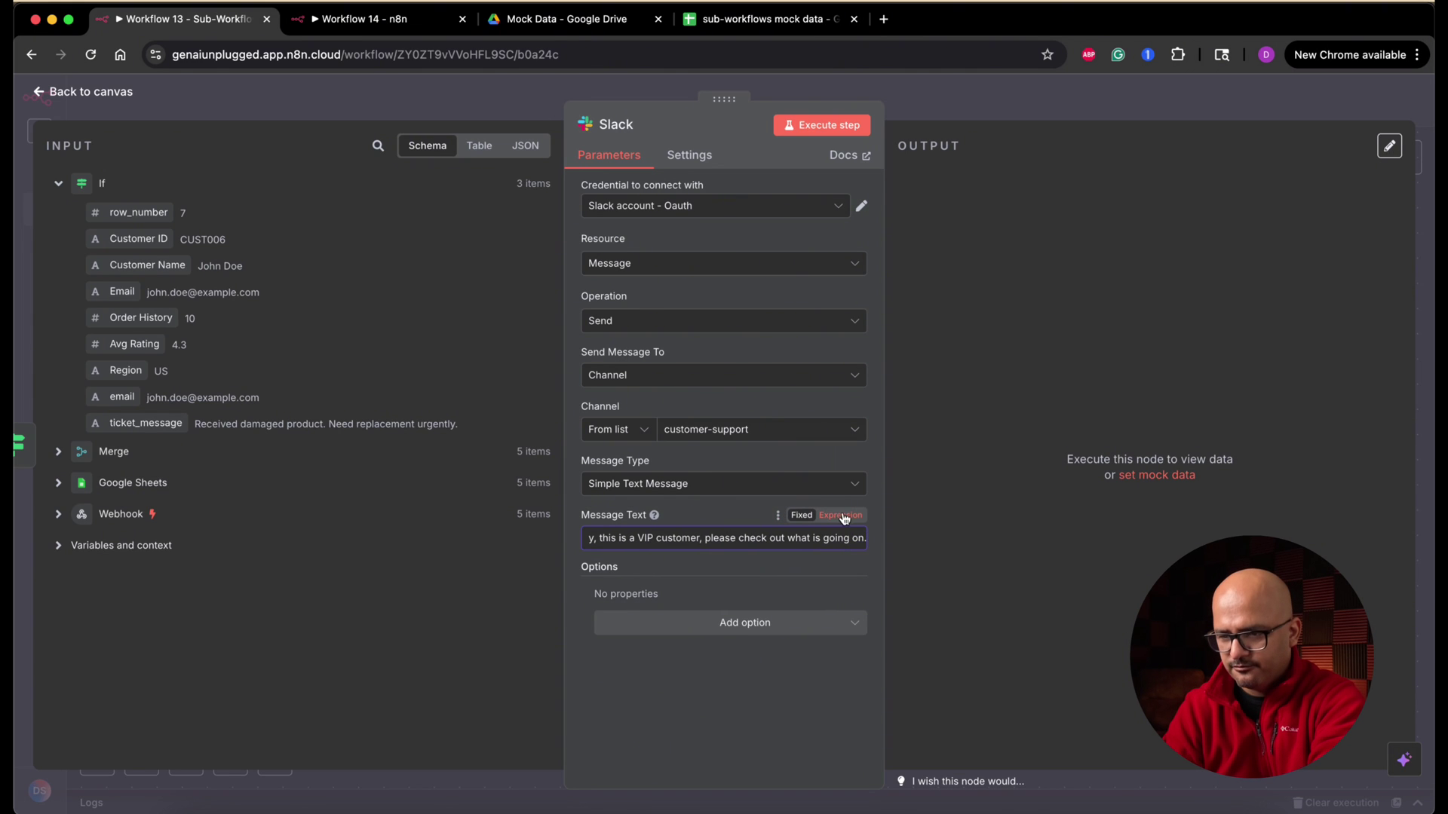
Switch Slack Message Text to an expression and insert ticket_message after three line breaks
left_click(851, 518)
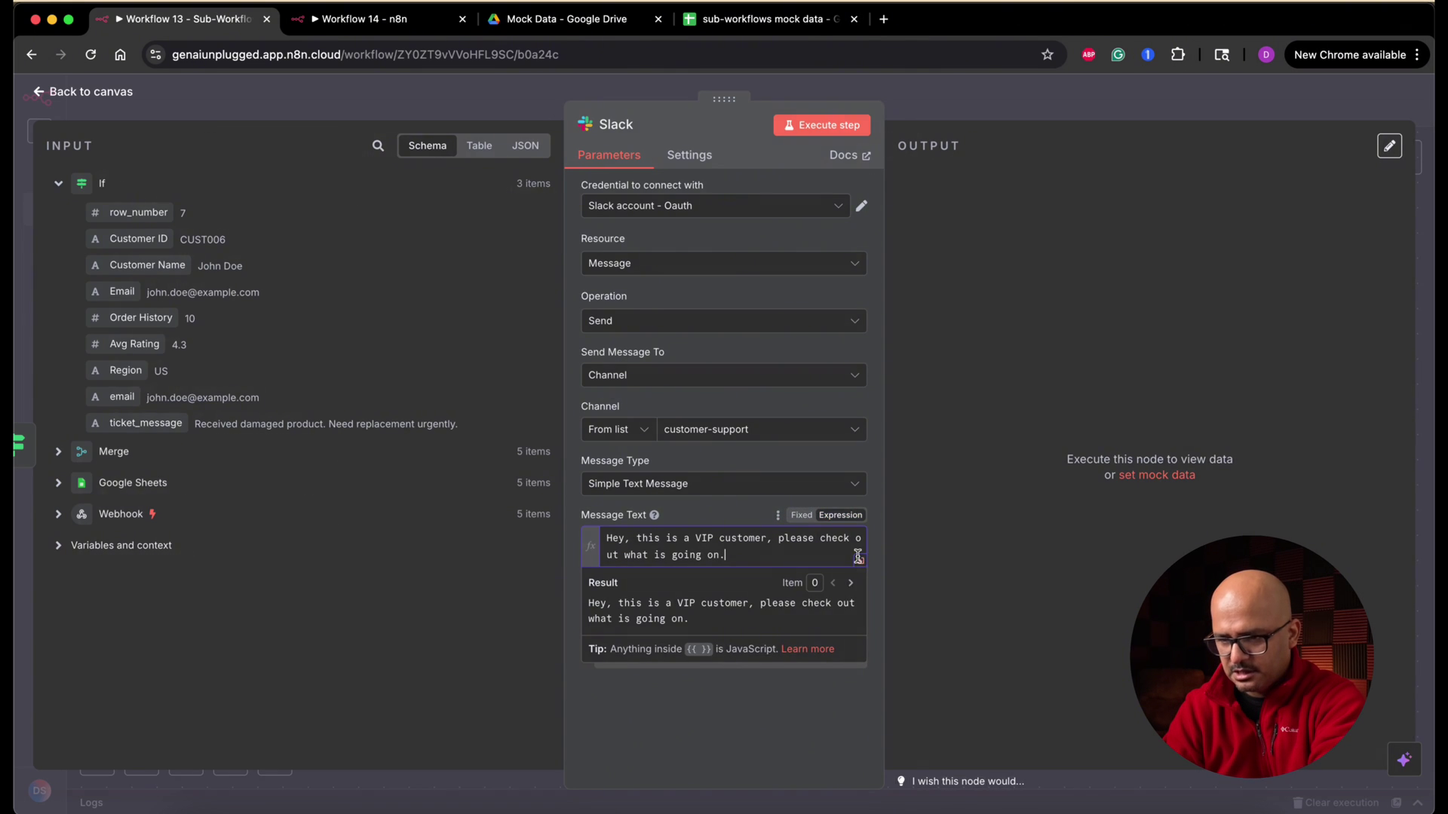
left_click(858, 556)
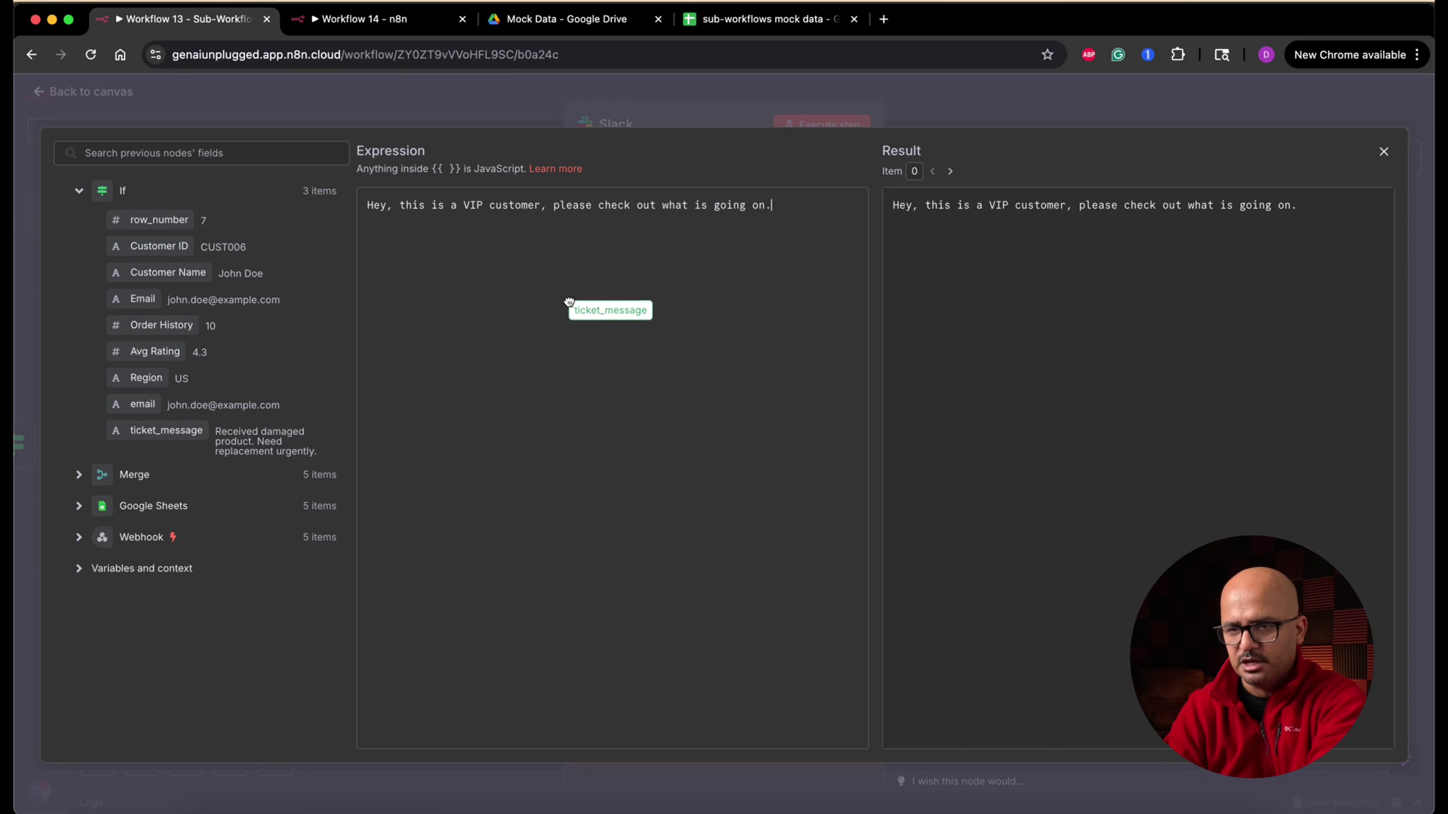
left_click_drag(162, 432, 600, 305)
key("Return")
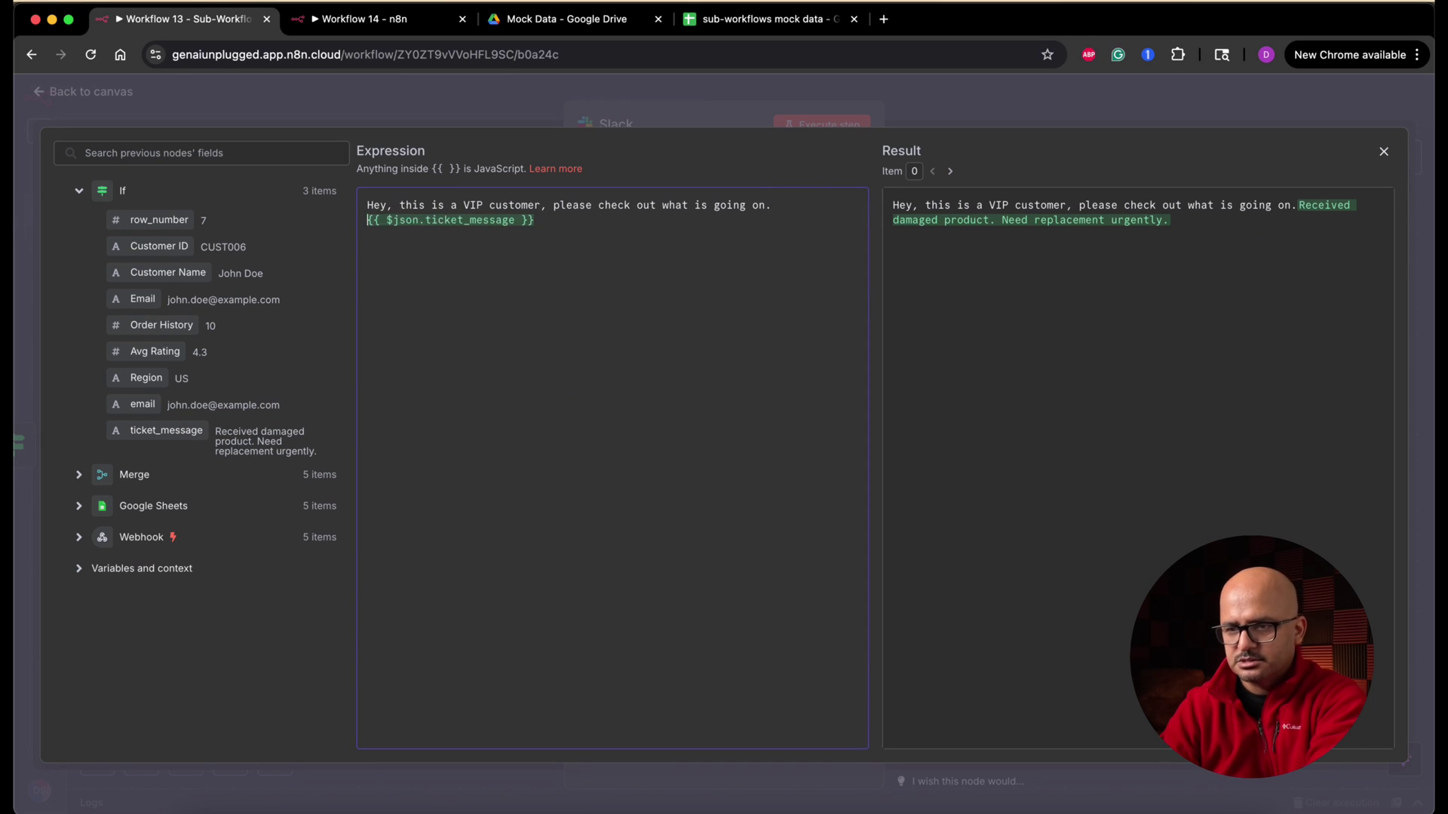
key("Return")
key("Return")
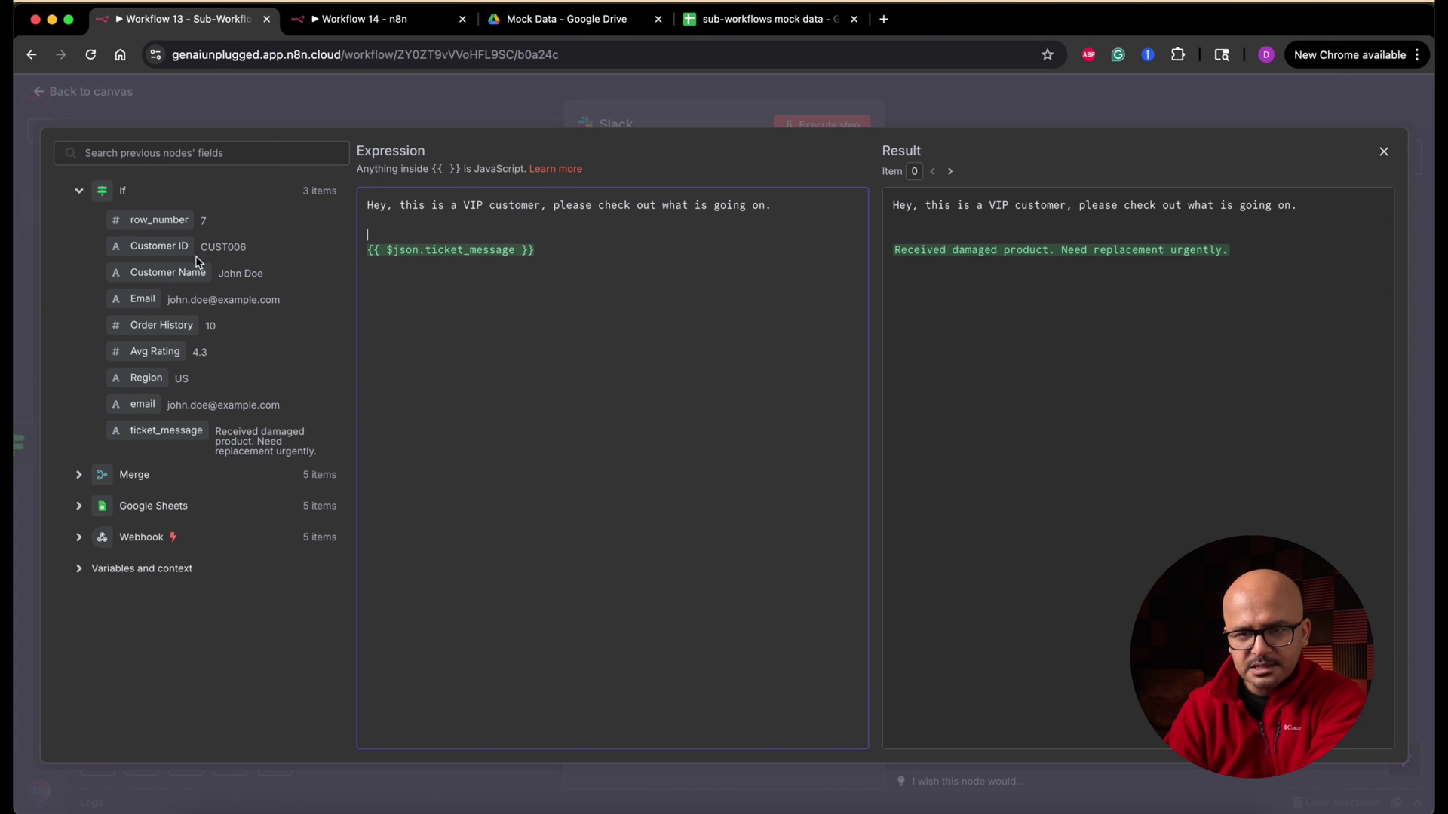
Put the Customer Name field and 'says:' before the ticket message
left_click_drag(170, 272, 452, 236)
key("Return")
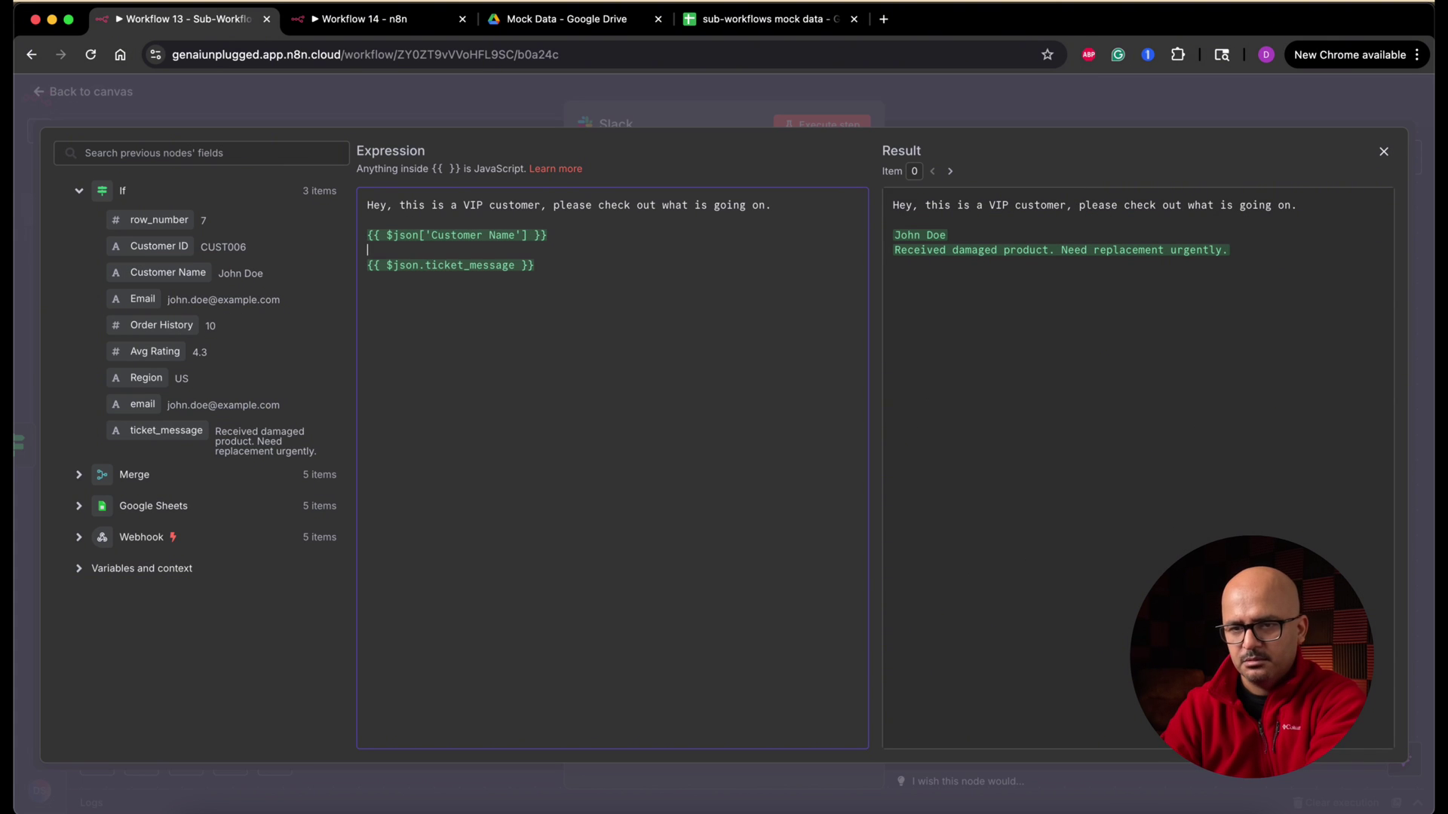
key("Left")
type("says:")
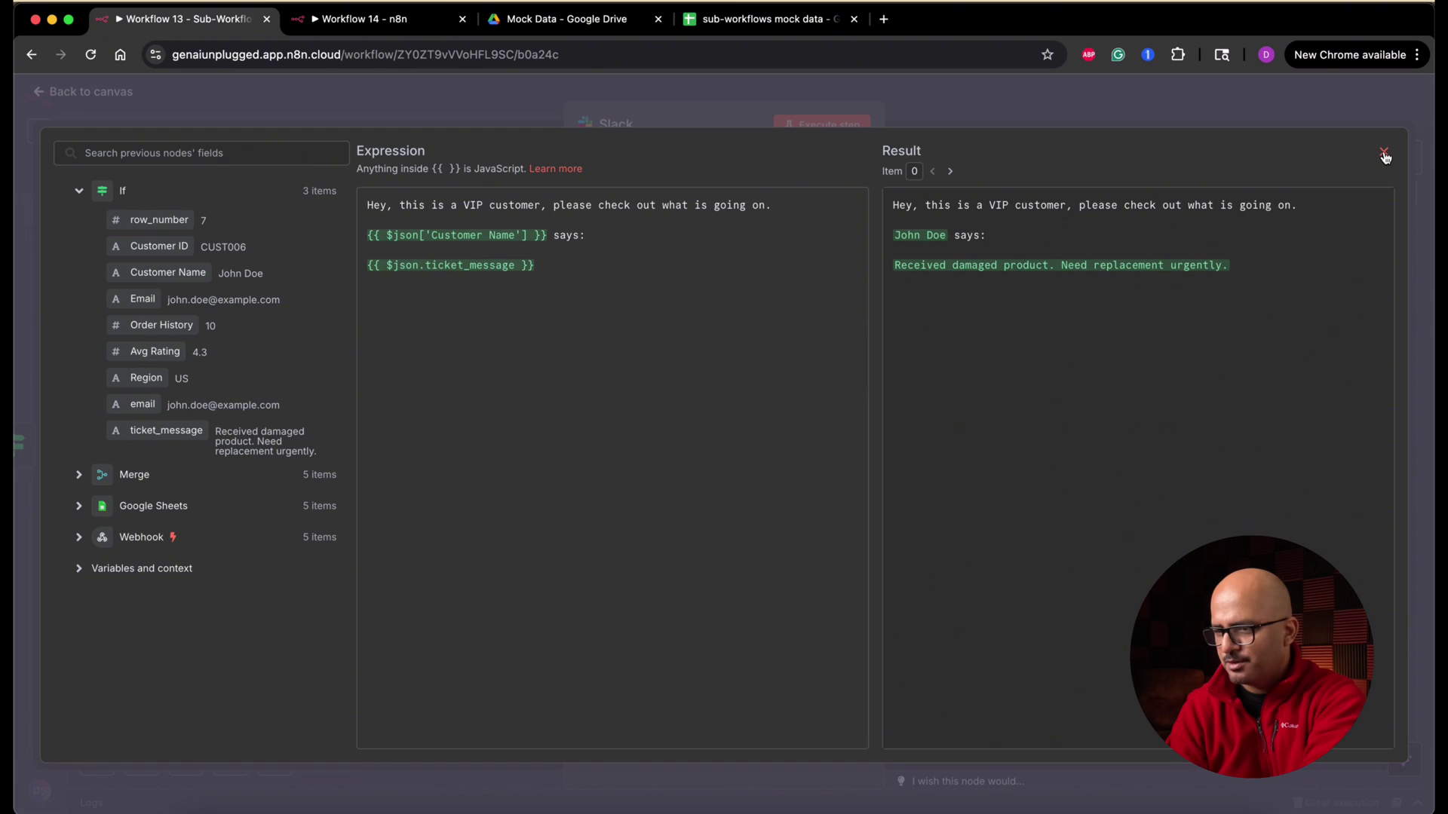
left_click(1384, 156)
Add an If node on the first If's false branch checking Region equals EU
left_click(90, 91)
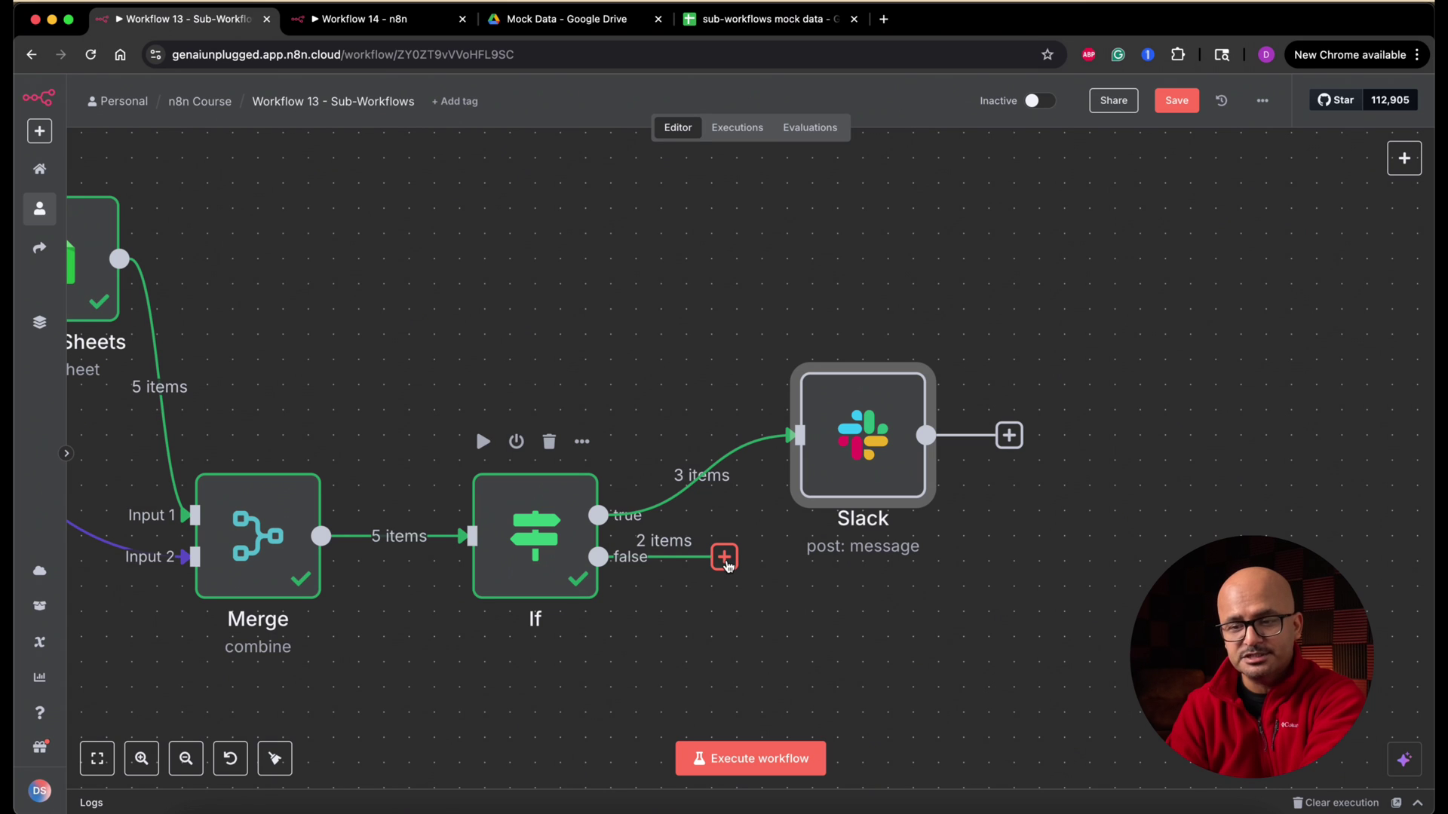
left_click(724, 557)
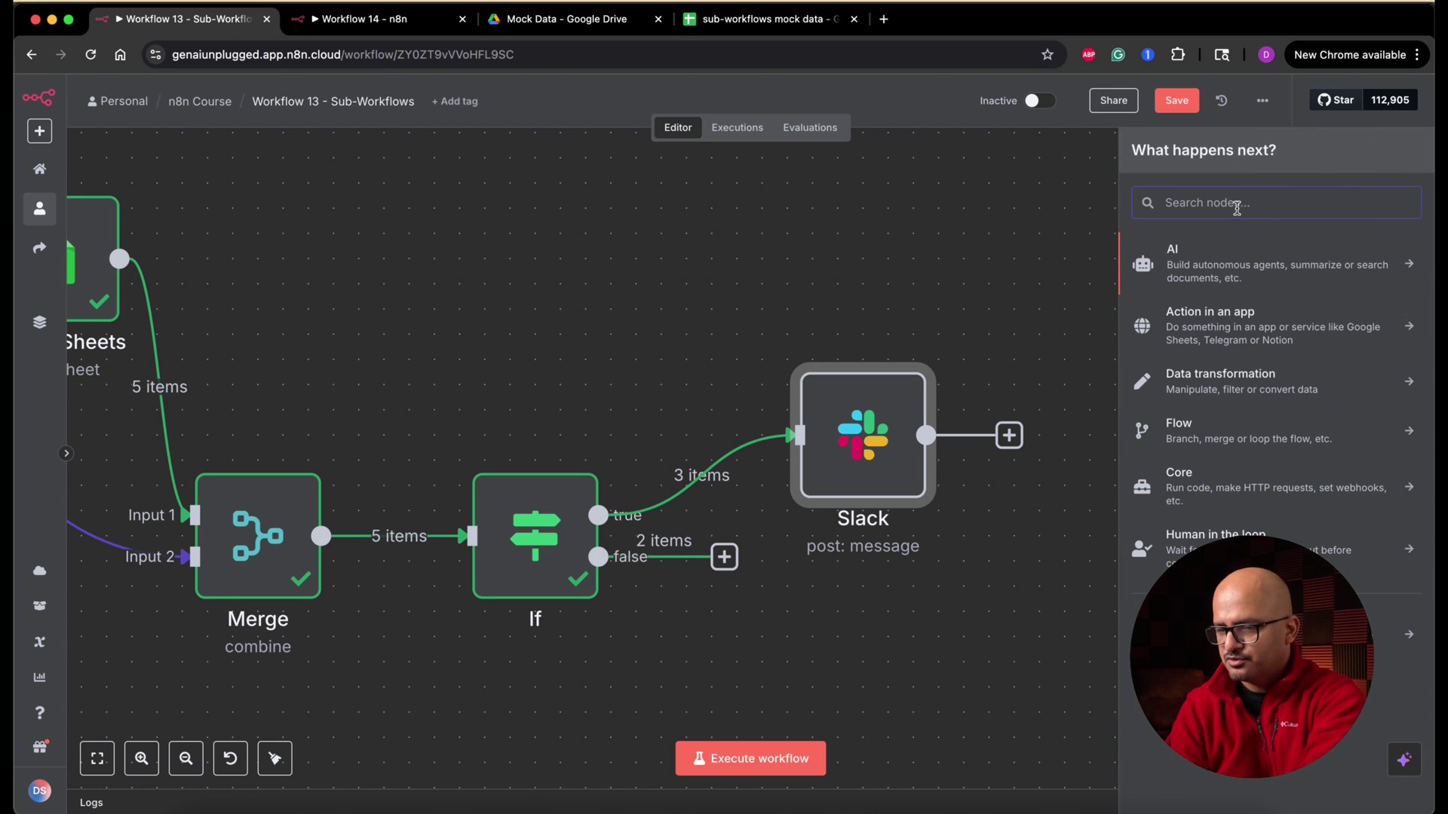
type("if")
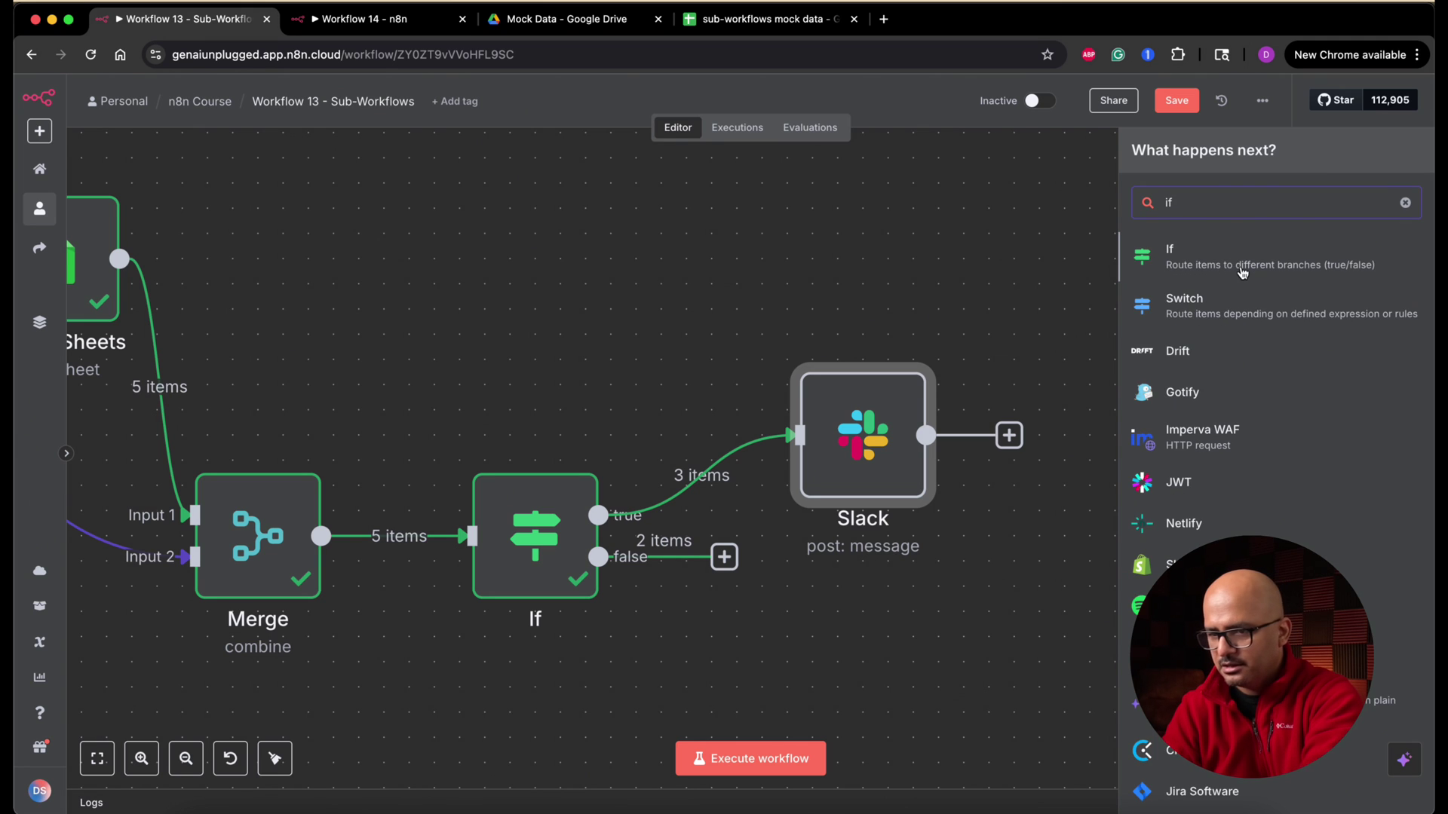
key("Return")
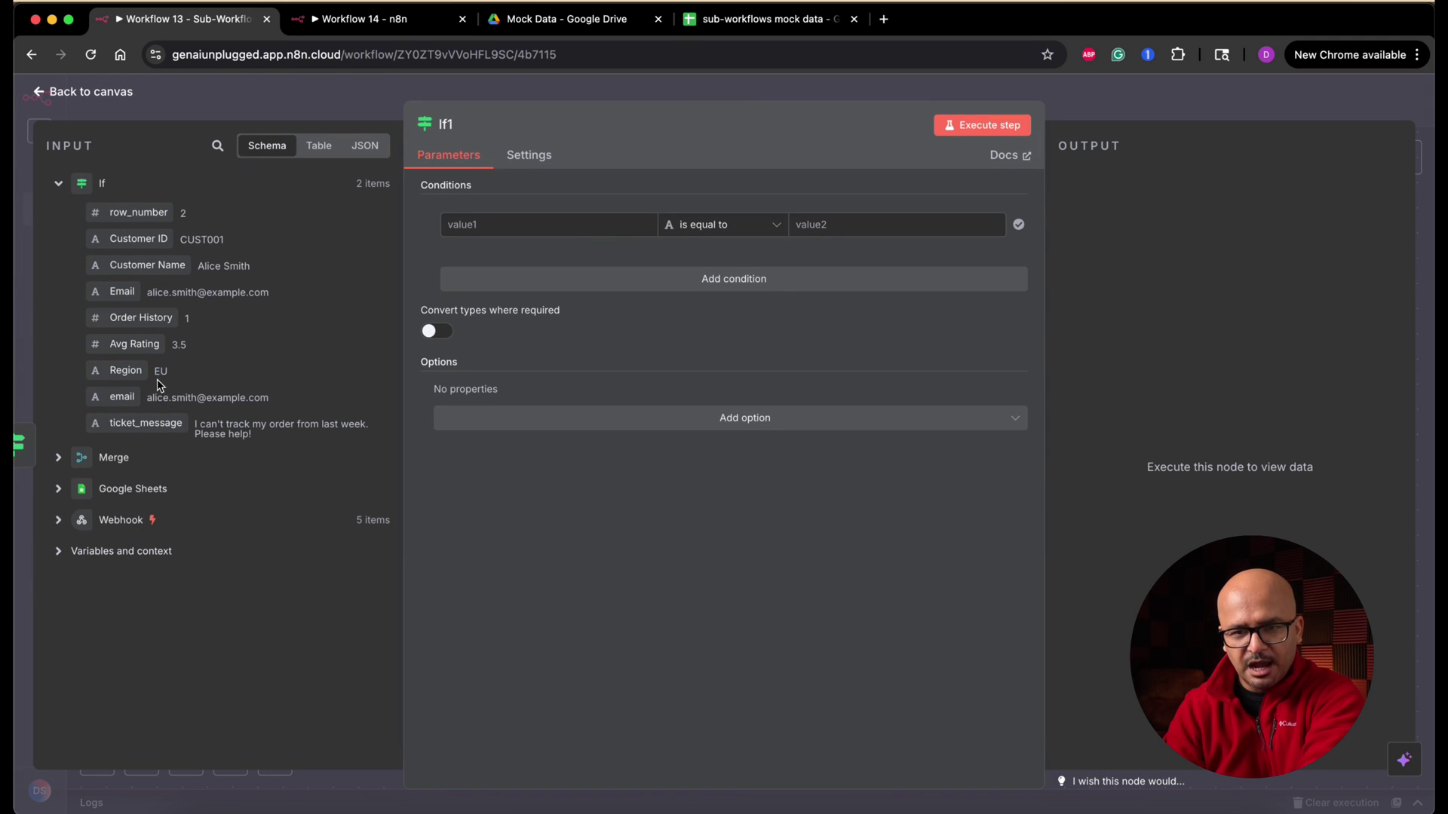
mouse_move(125, 371)
left_mouse_down()
mouse_move(348, 313)
mouse_move(475, 225)
left_mouse_up()
left_click(838, 227)
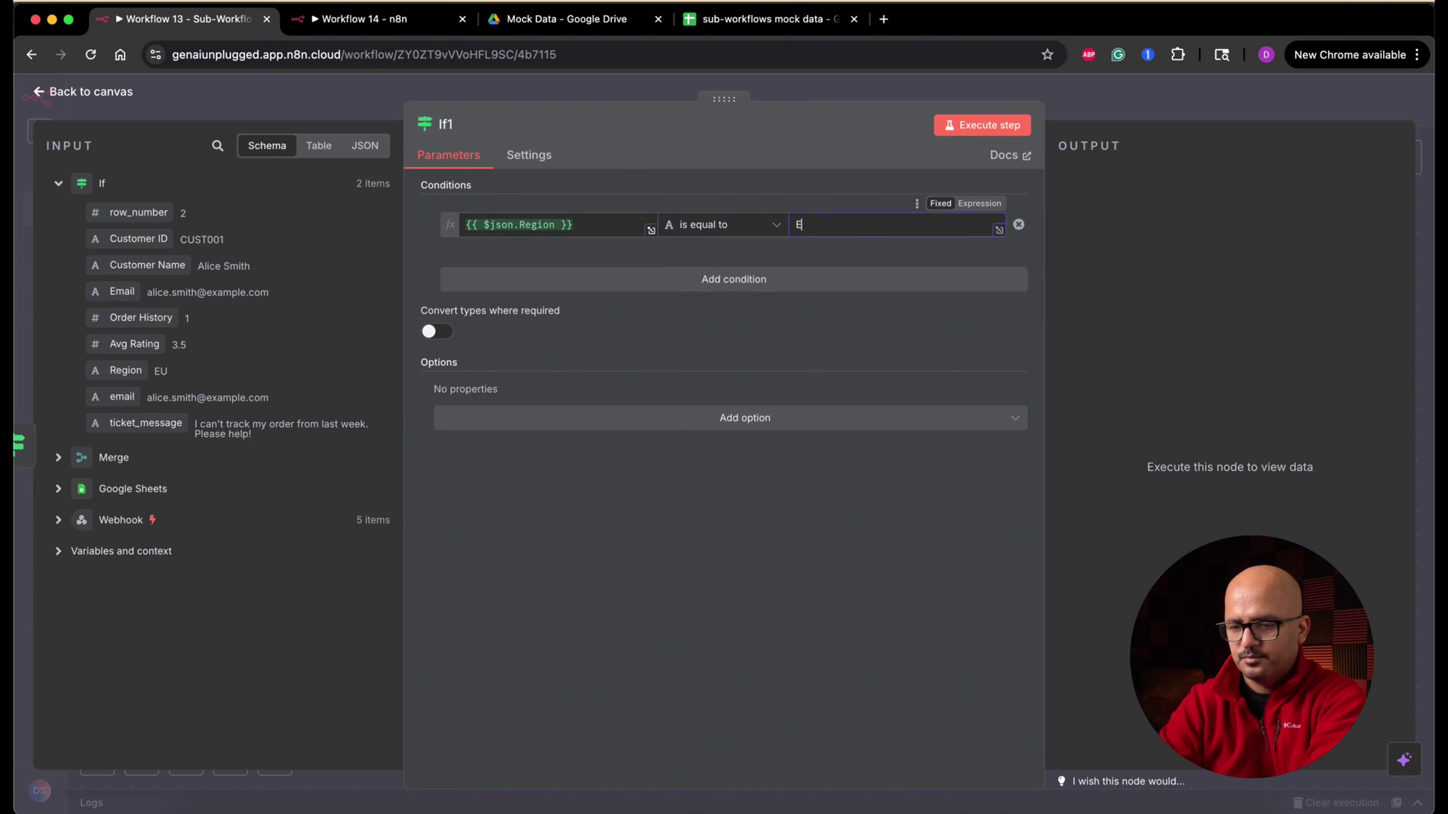
type("EU")
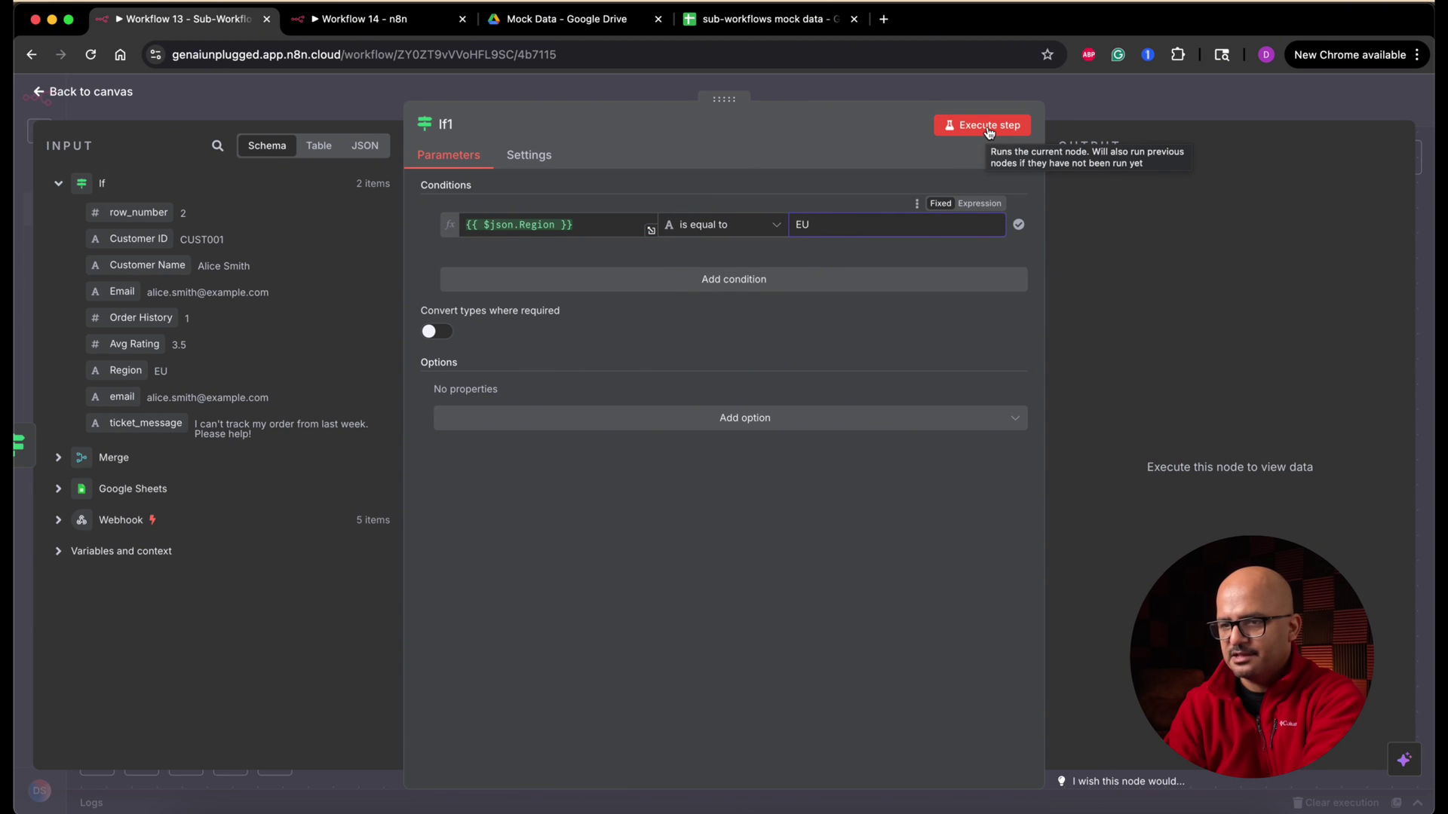
Run the EU check and review its true and false results
left_click(988, 127)
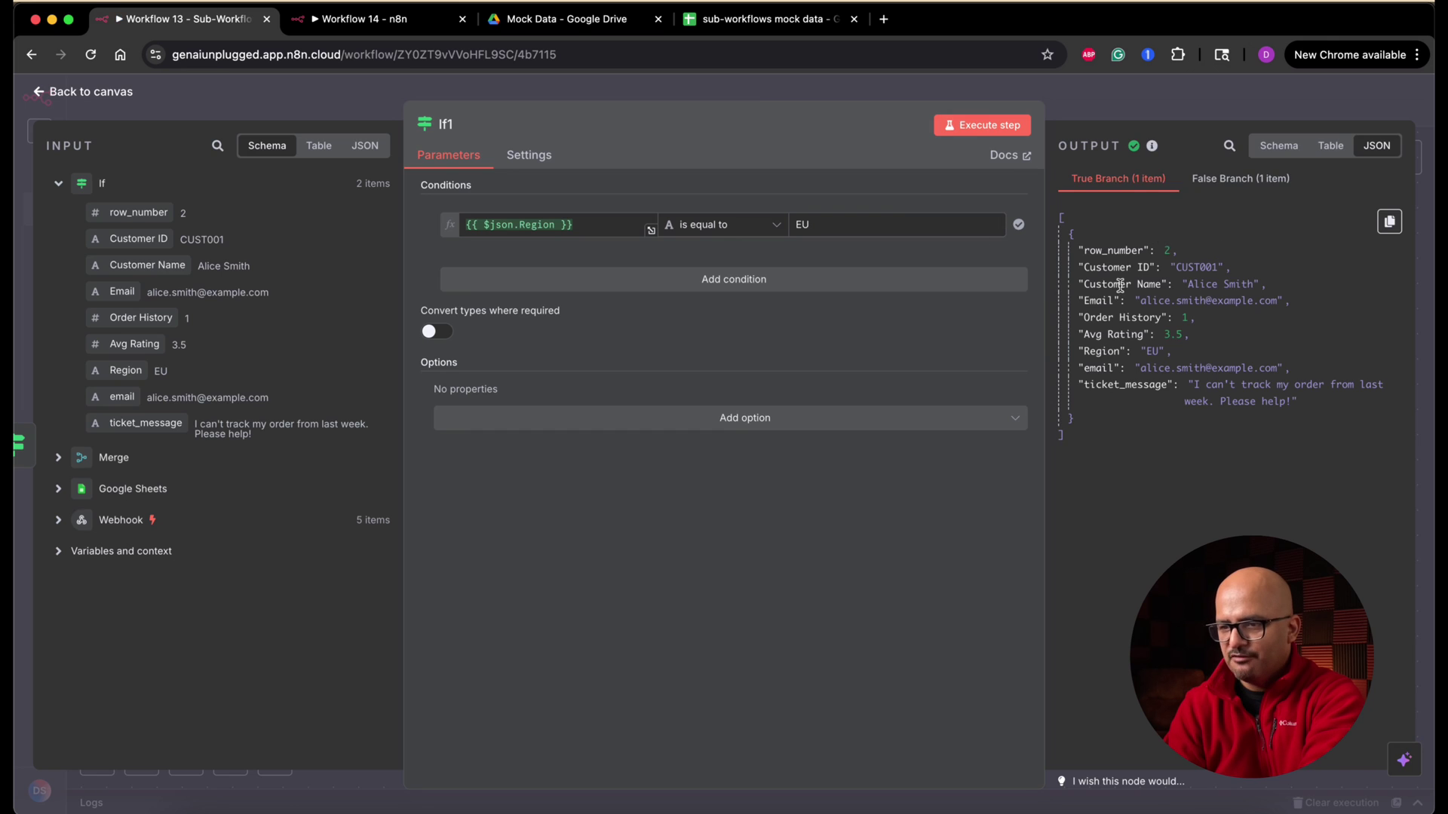
left_click(1238, 179)
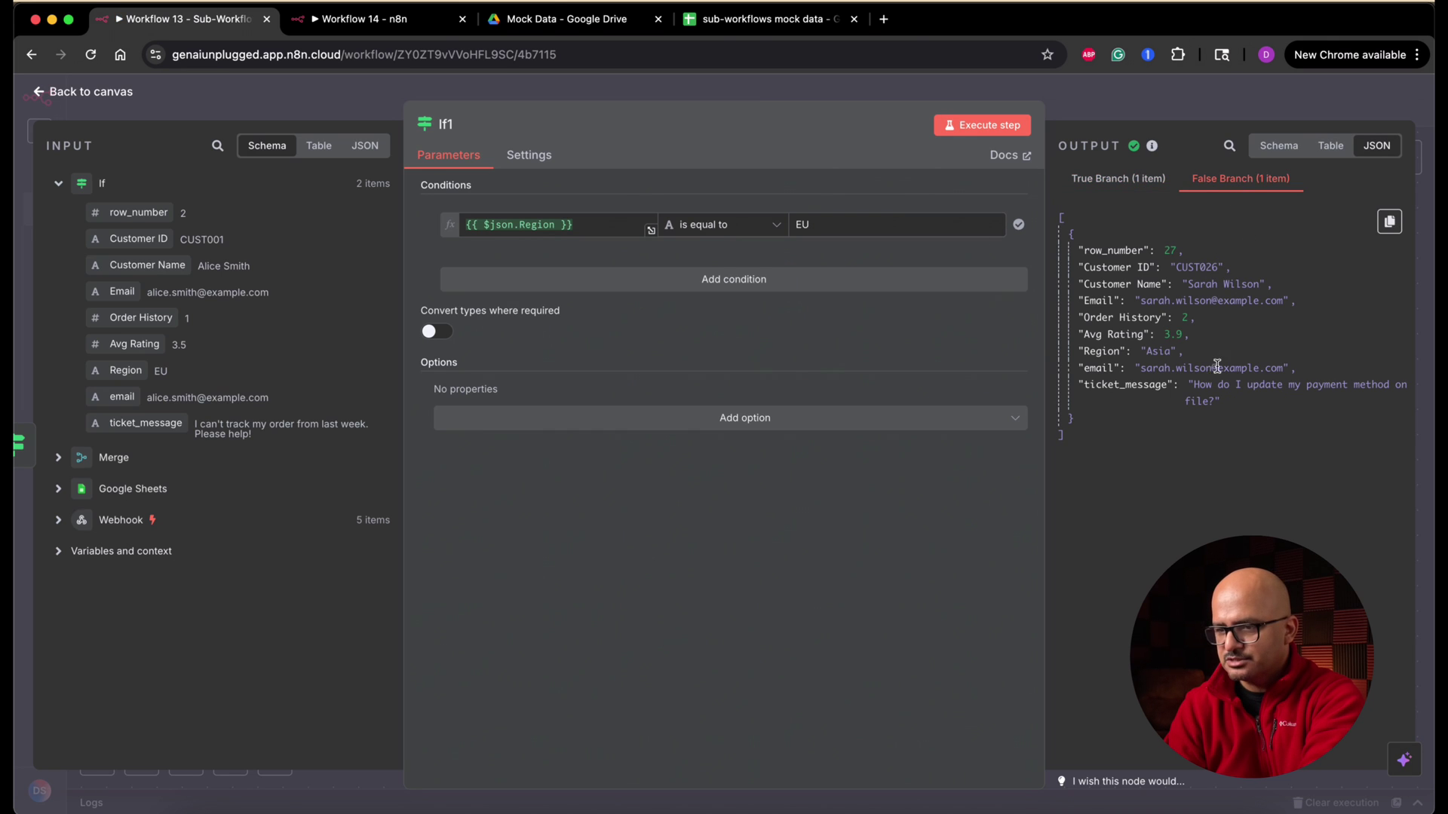
left_click(118, 98)
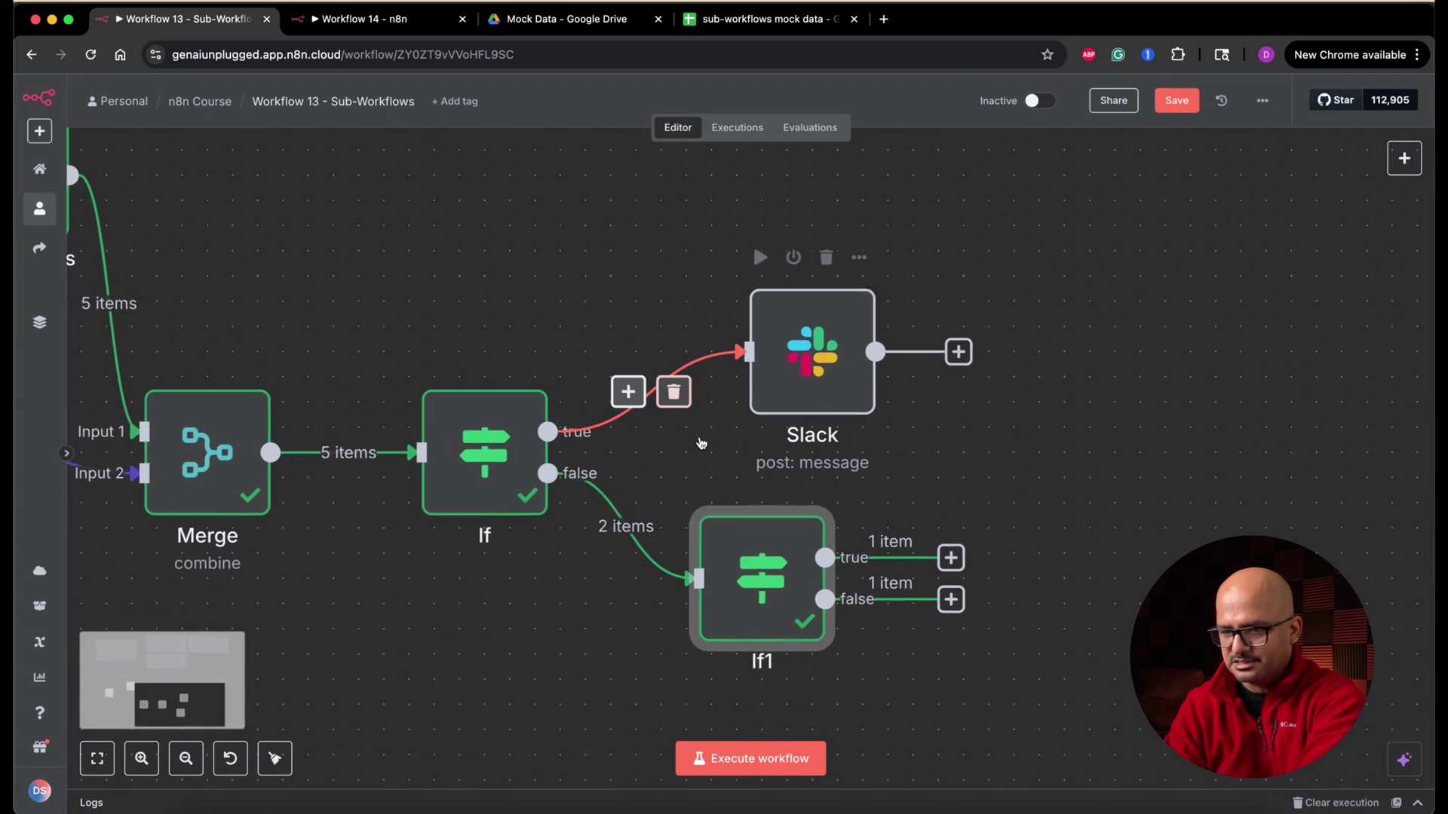
scroll(700, 442, "left", 10)
scroll(918, 501, "up", 5)
scroll(917, 502, "up", 5)
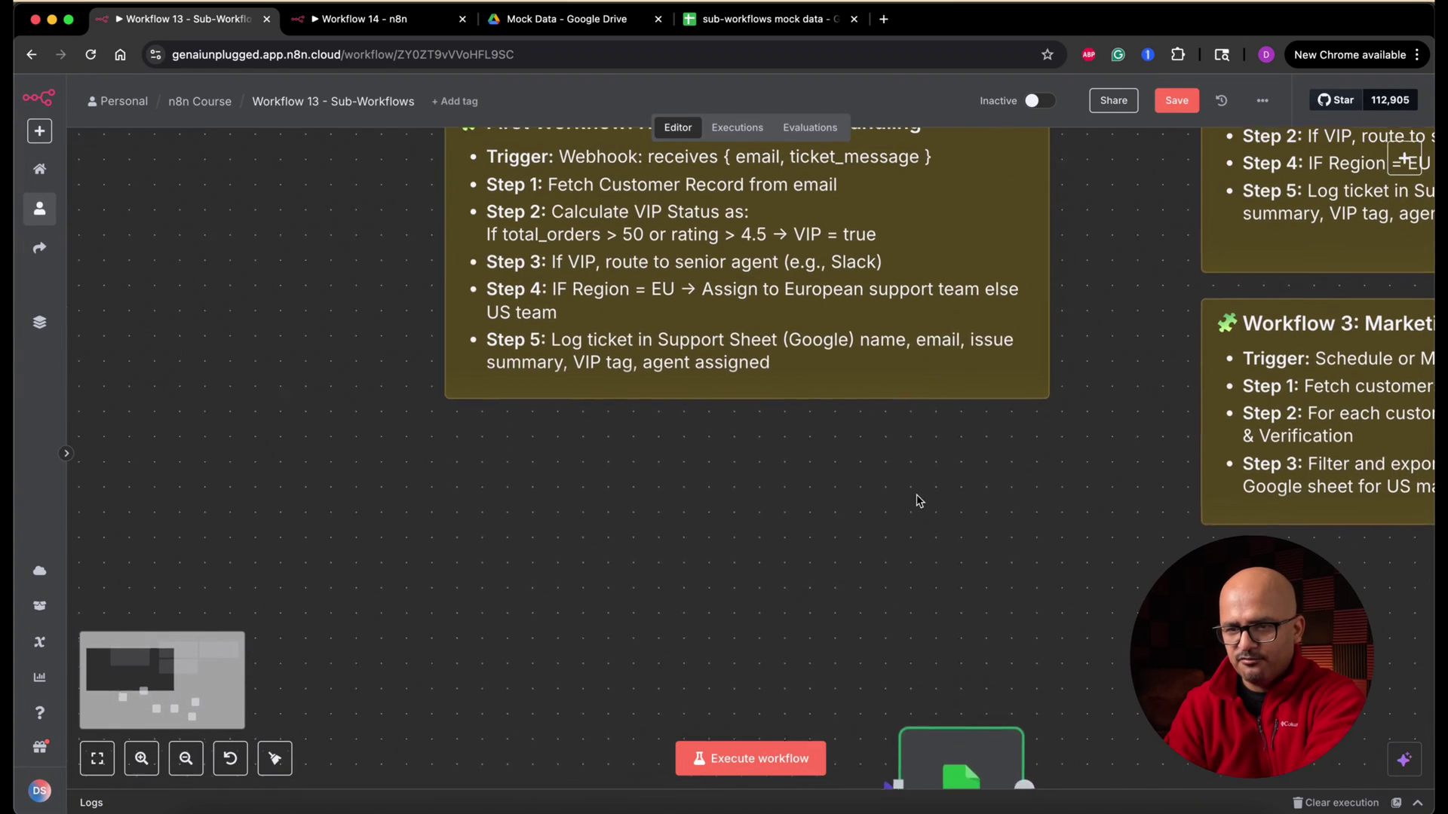
scroll(623, 413, "down", 2)
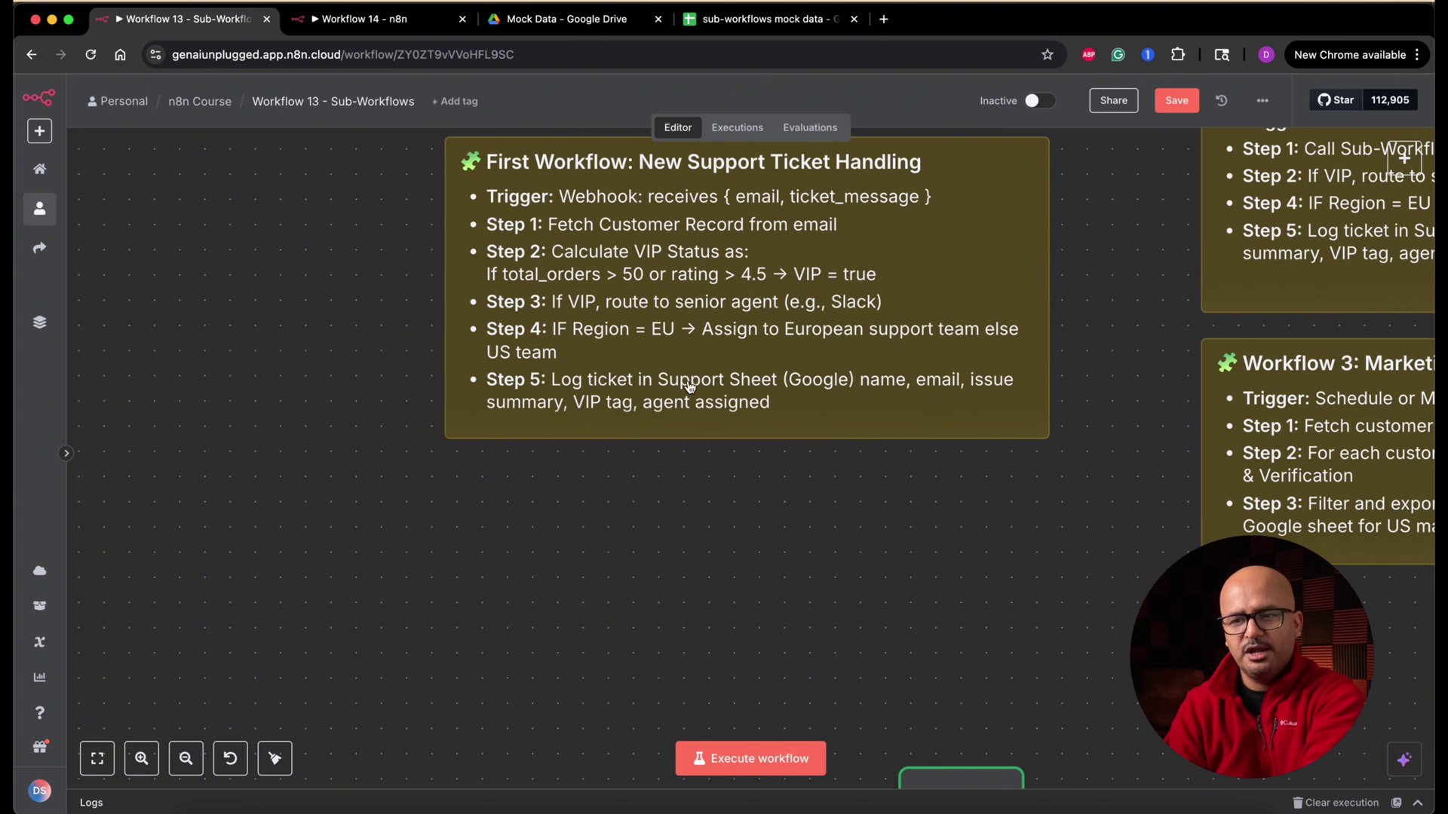
scroll(816, 455, "down", 5)
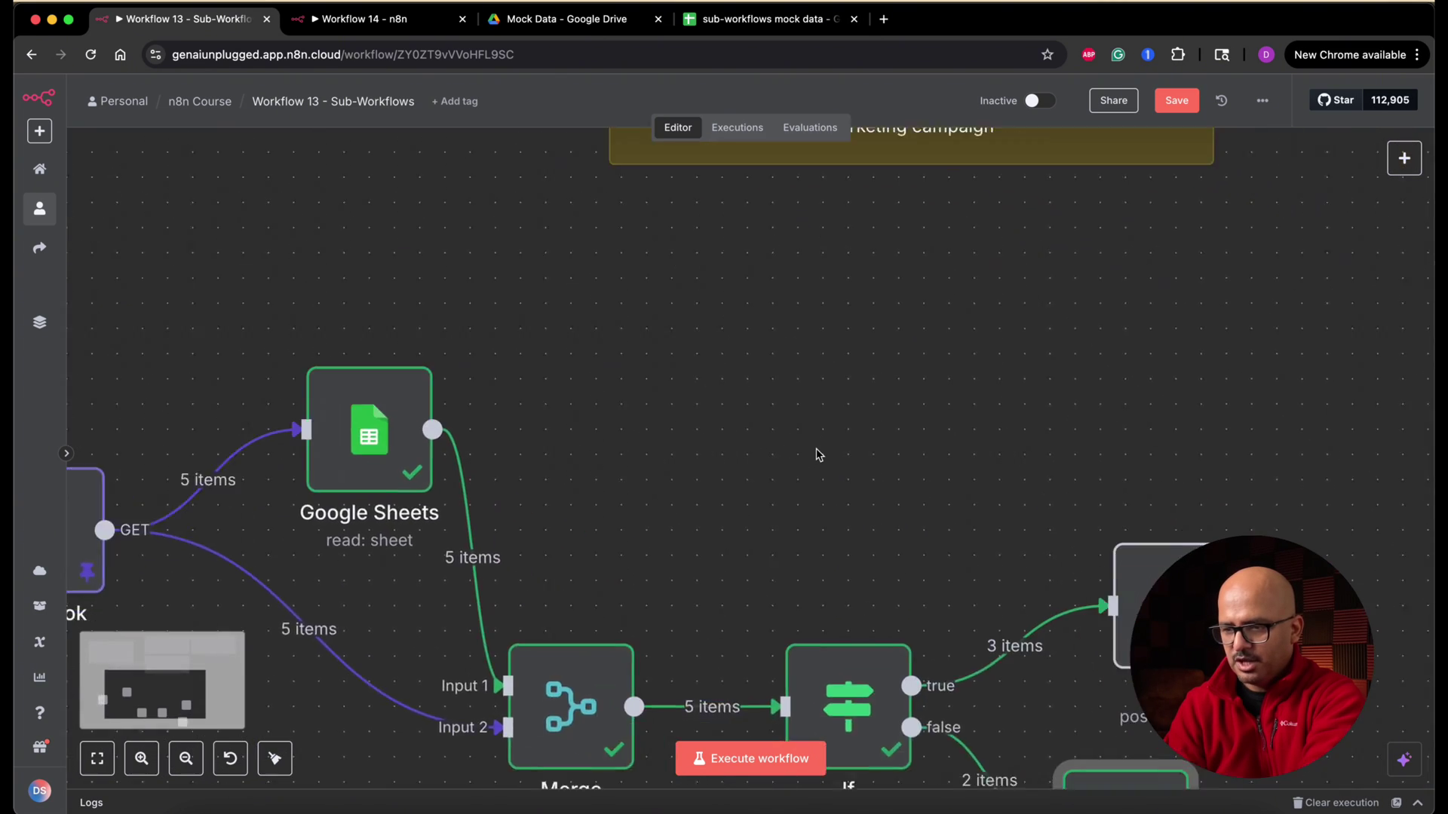
scroll(816, 455, "right", 3)
scroll(817, 455, "down", 1)
scroll(816, 455, "right", 2)
Add a Google Sheets 'Append row in sheet' step on If1's true branch, targeting sub-workflows mock data › support_tickets
left_click(702, 540)
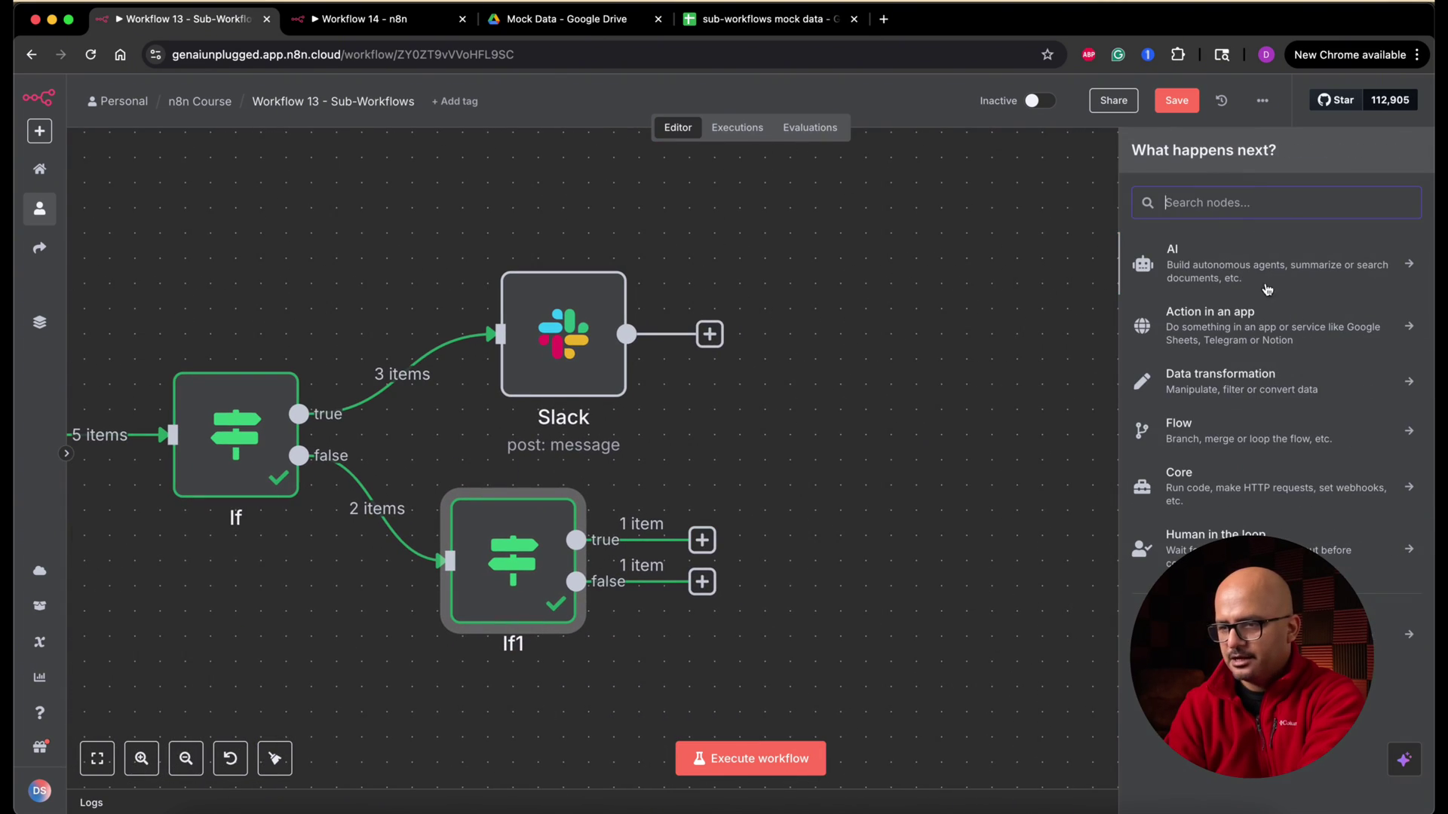
type("sheet")
key("Return")
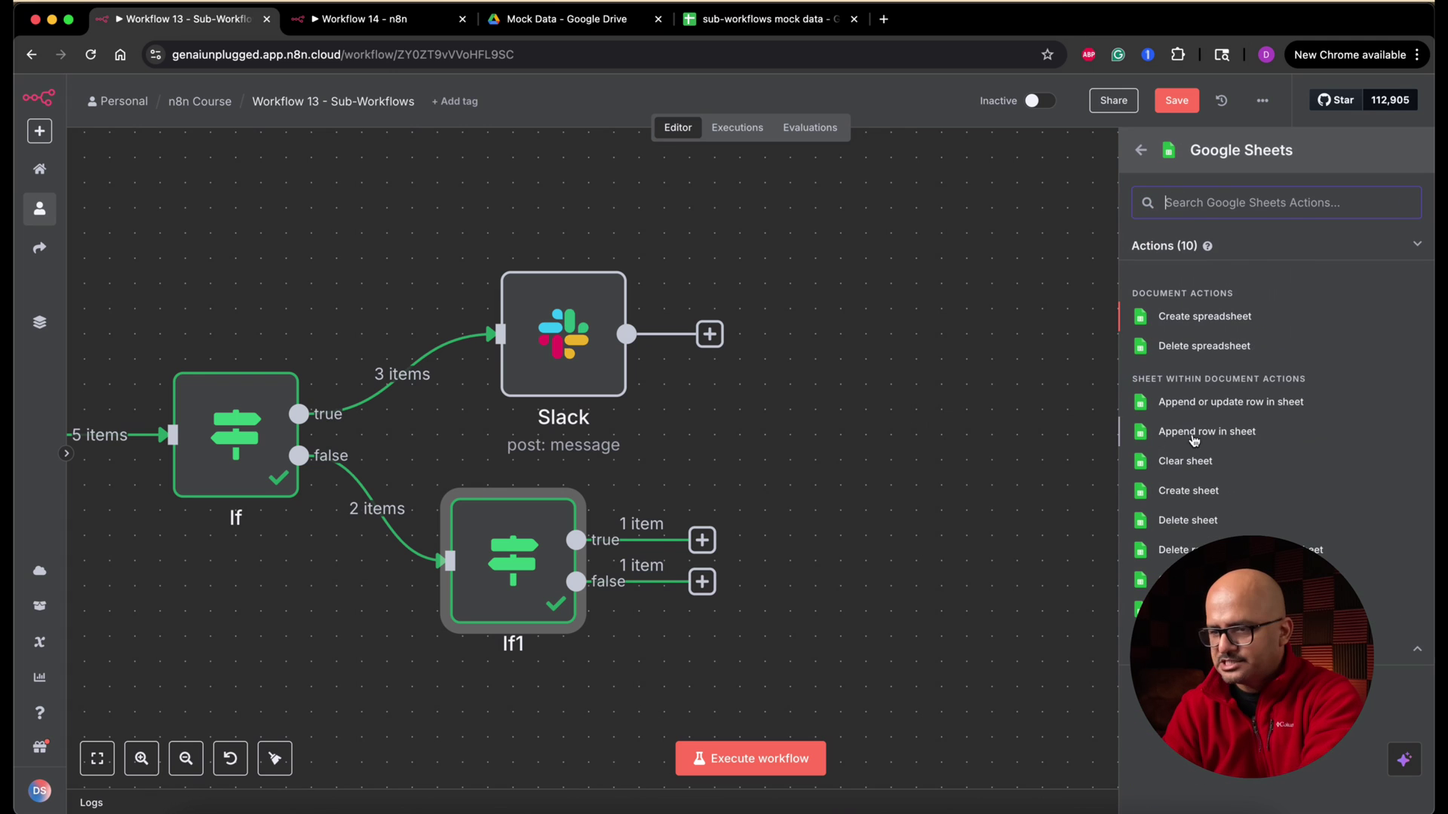
left_click(1222, 433)
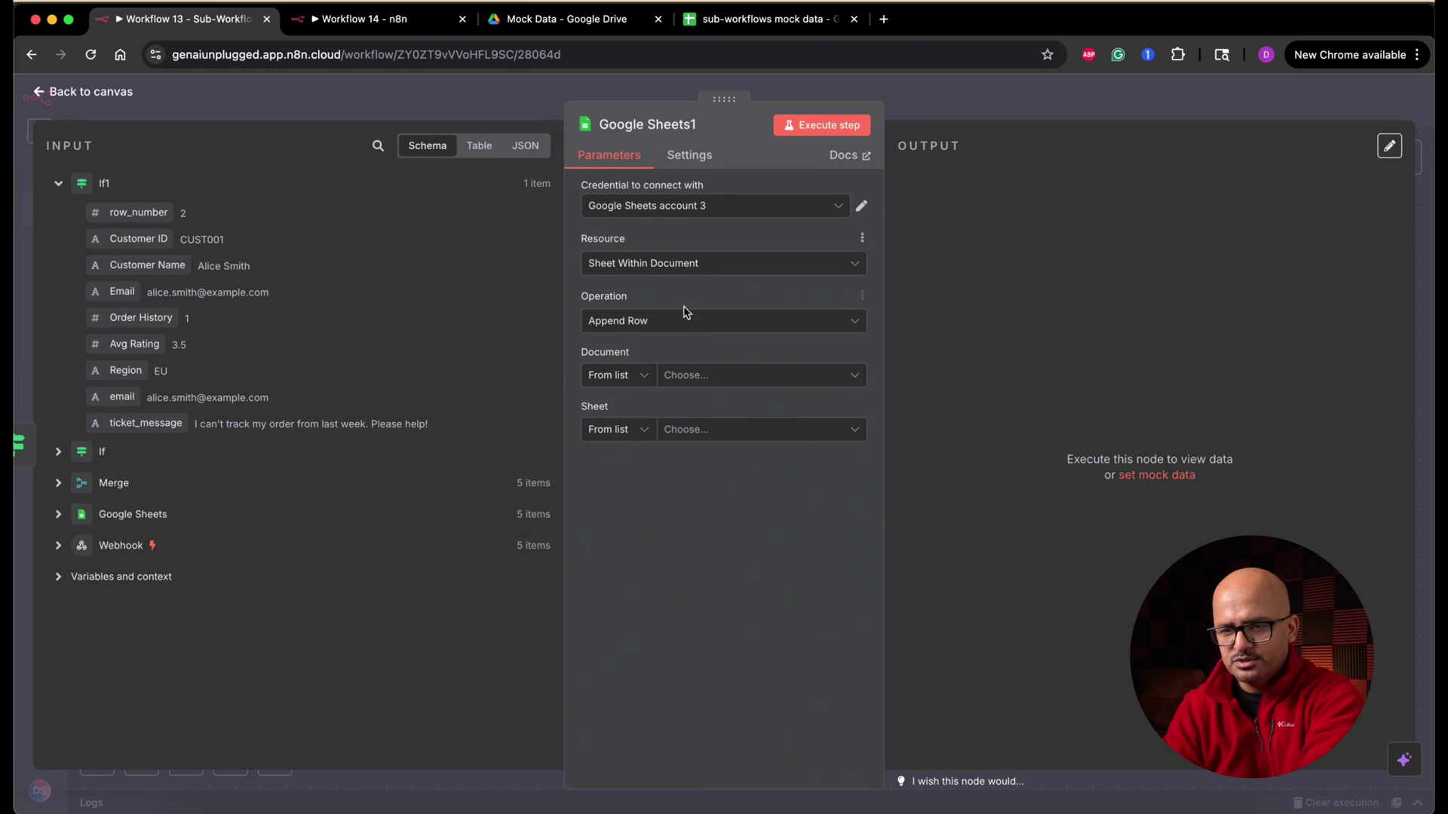
left_click(751, 382)
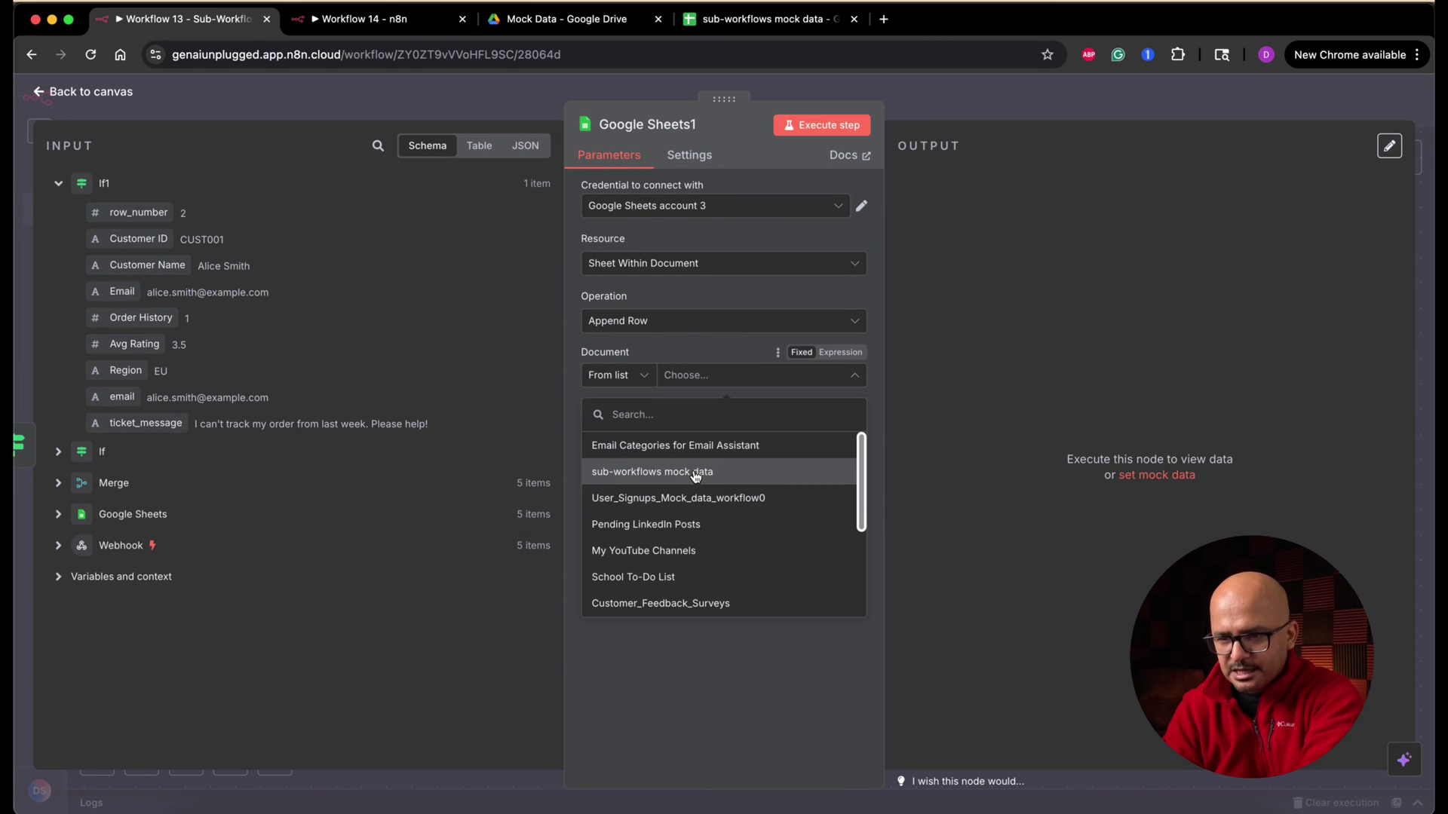
left_click(694, 476)
left_click(773, 436)
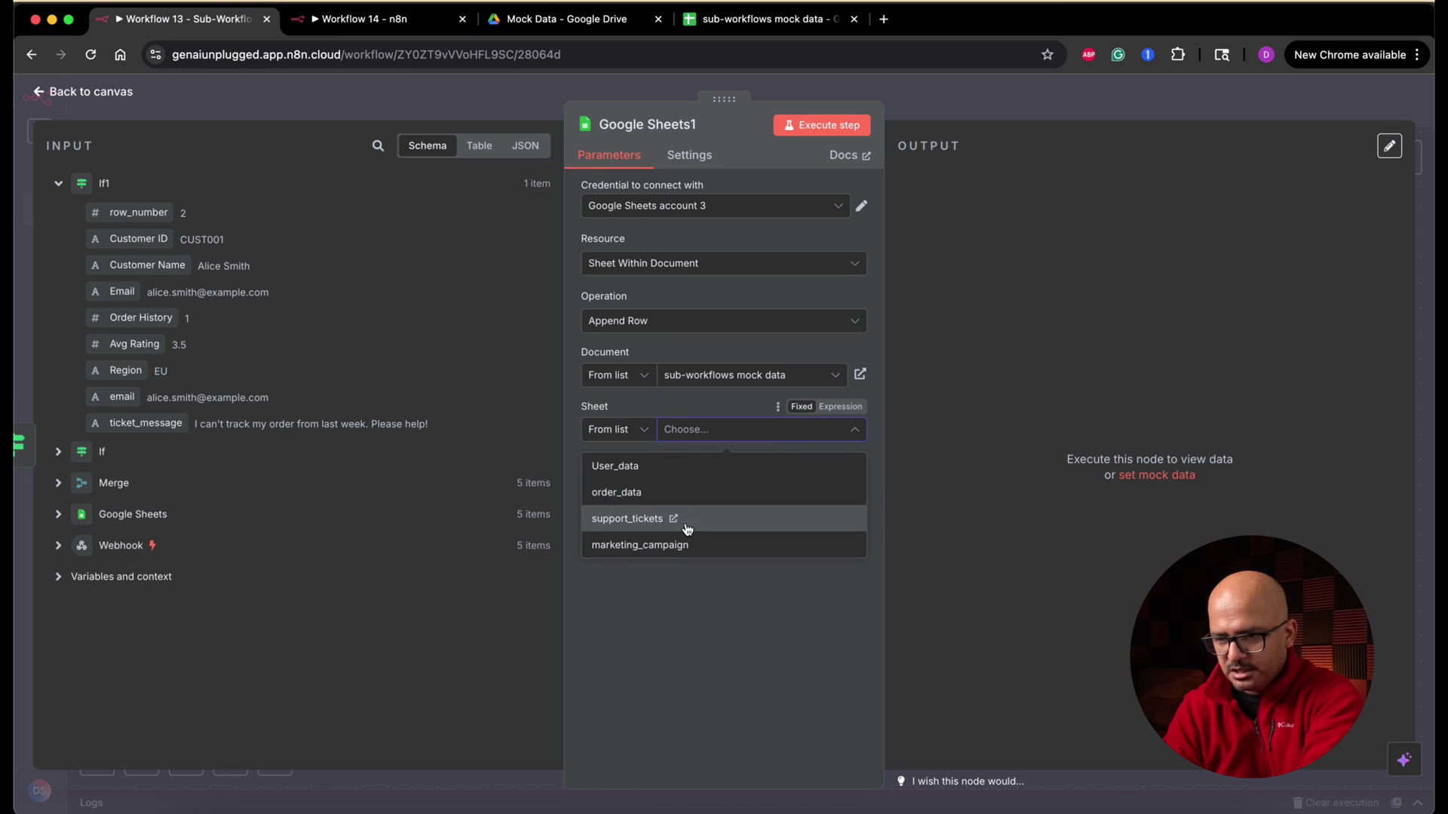
left_click(726, 518)
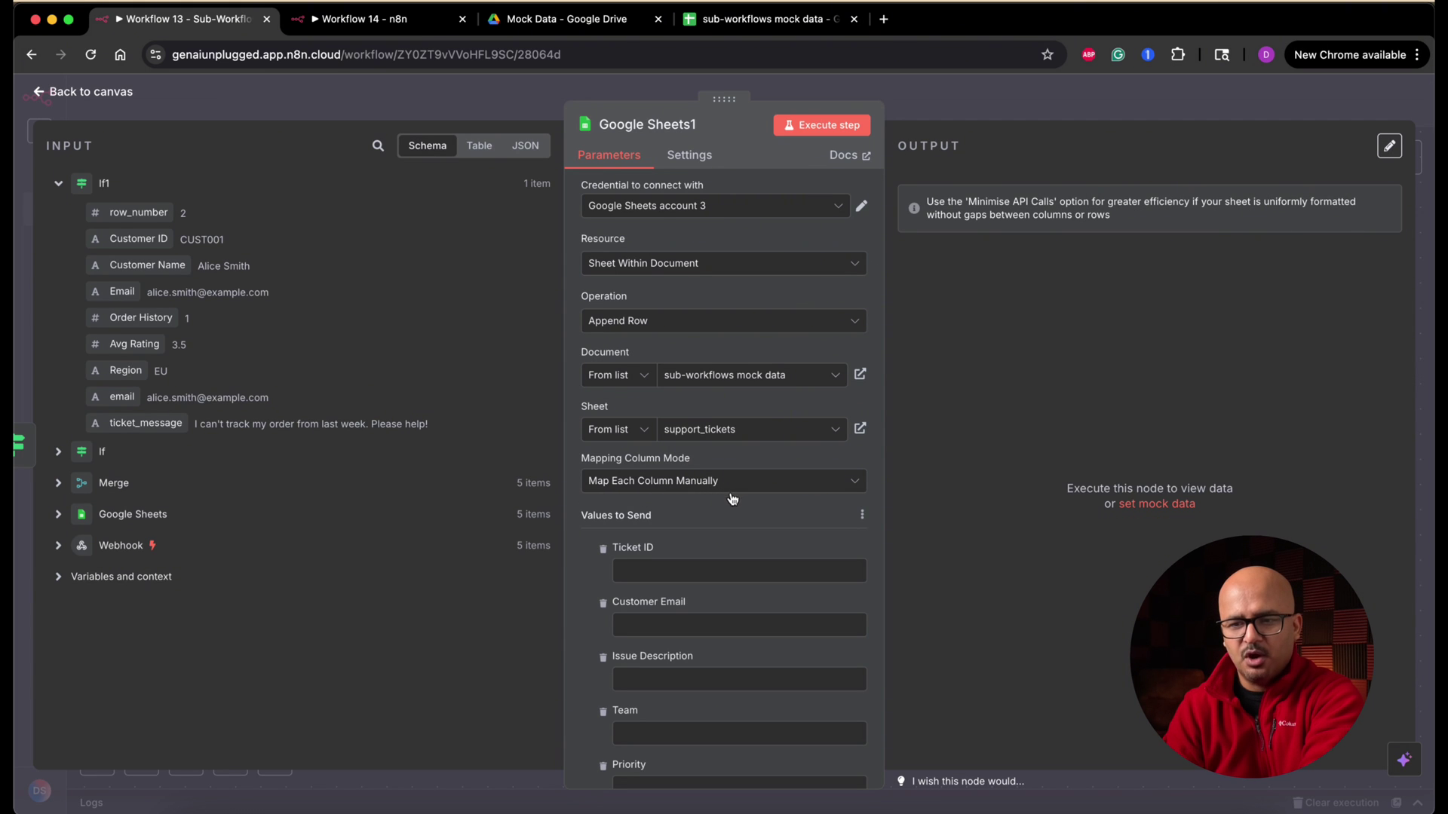
scroll(724, 519, "down", 3)
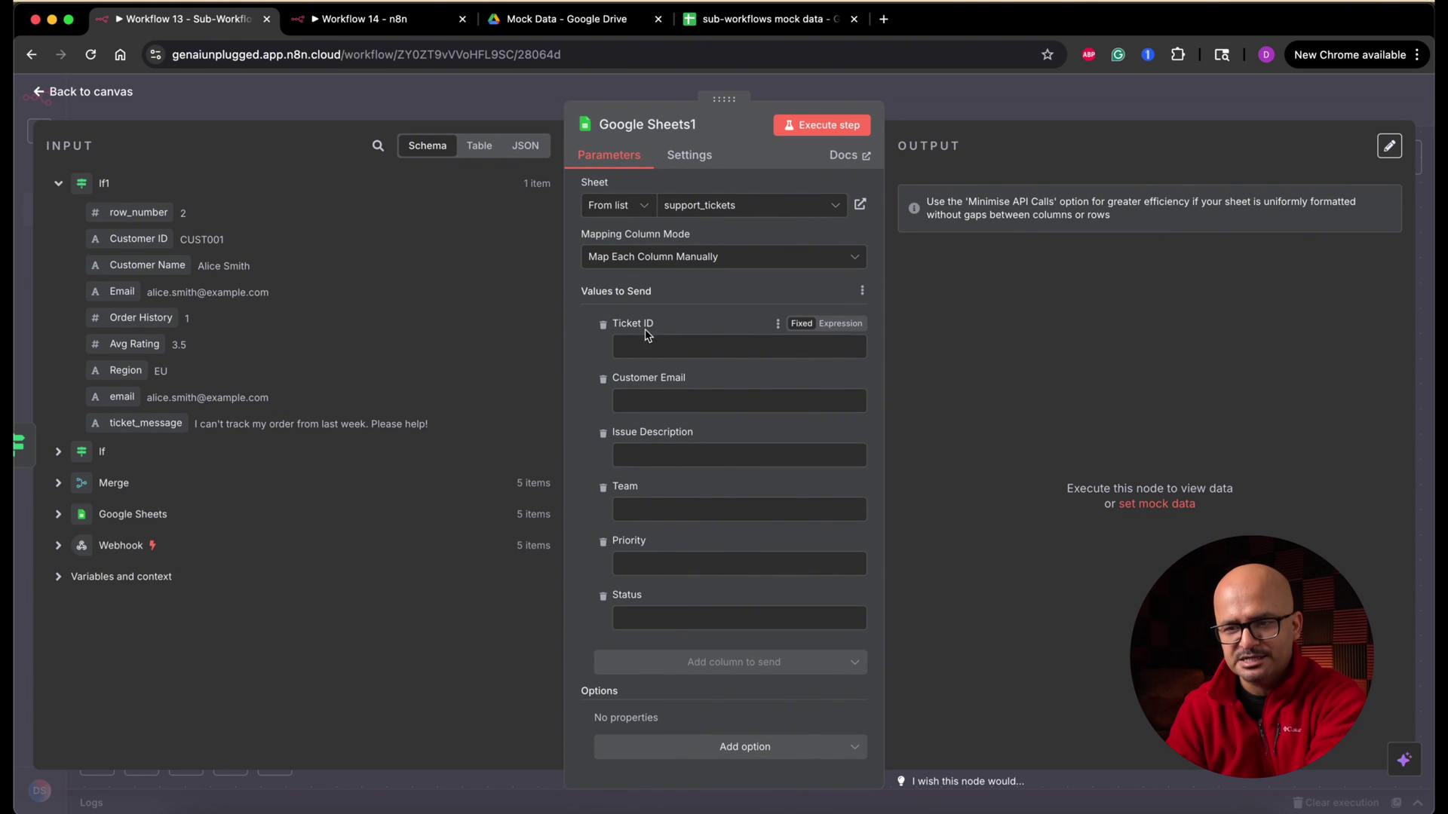
mouse_move(739, 402)
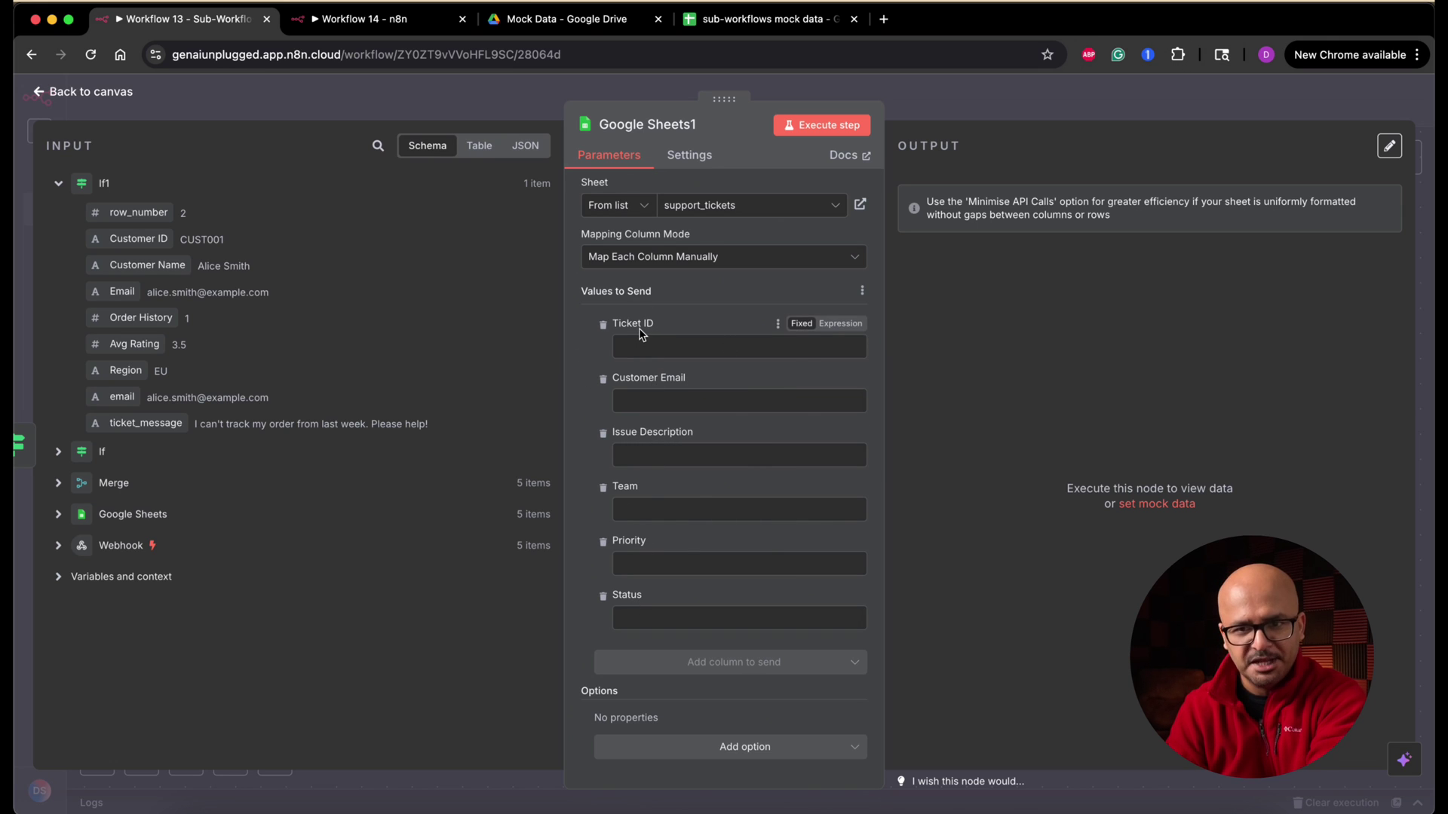
mouse_move(739, 624)
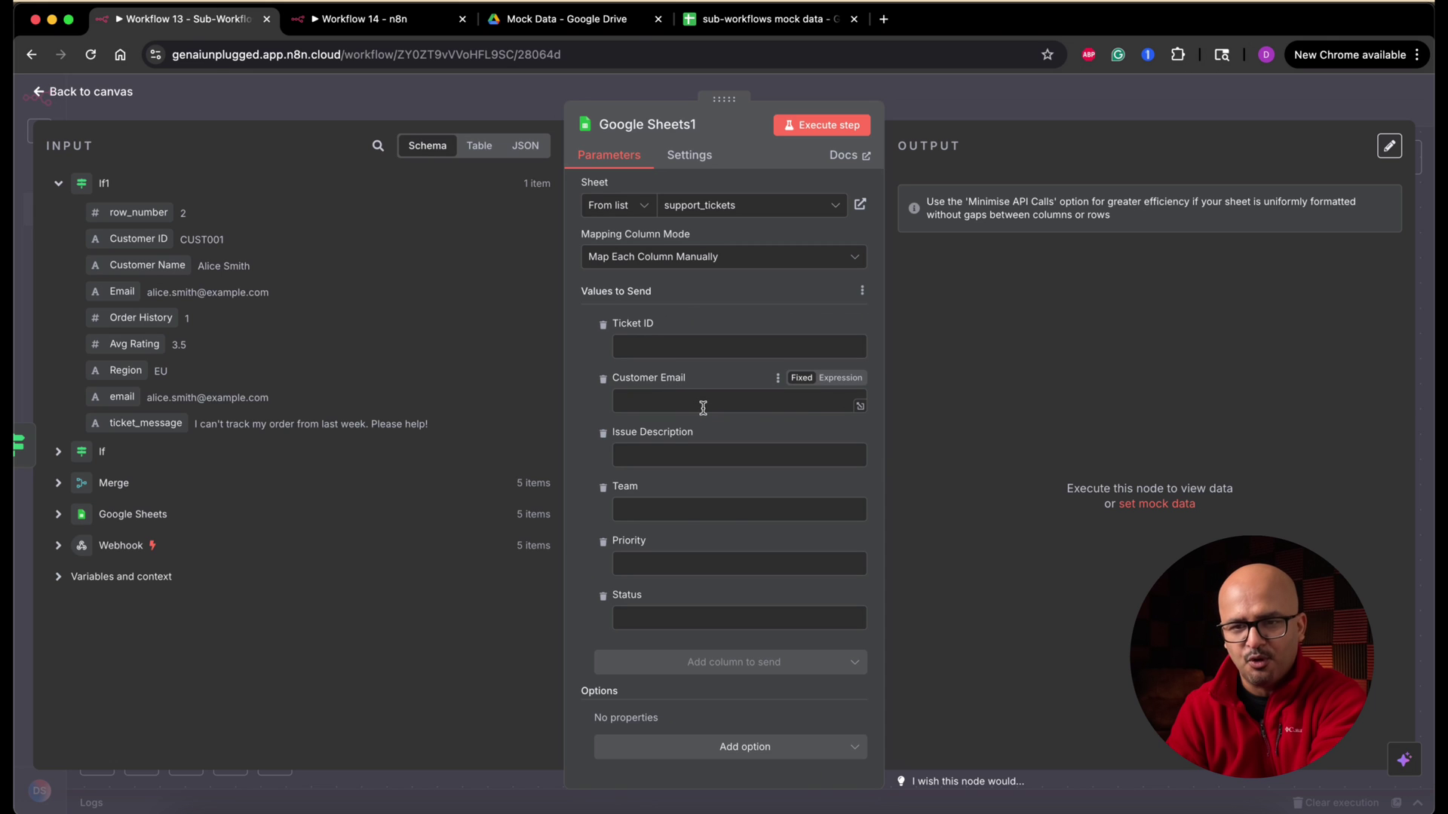
Map Email and ticket_message to the email and description columns, with Team EU, Priority Non-VIP, Status Open
mouse_move(124, 292)
left_mouse_down()
mouse_move(270, 297)
mouse_move(667, 401)
left_mouse_up()
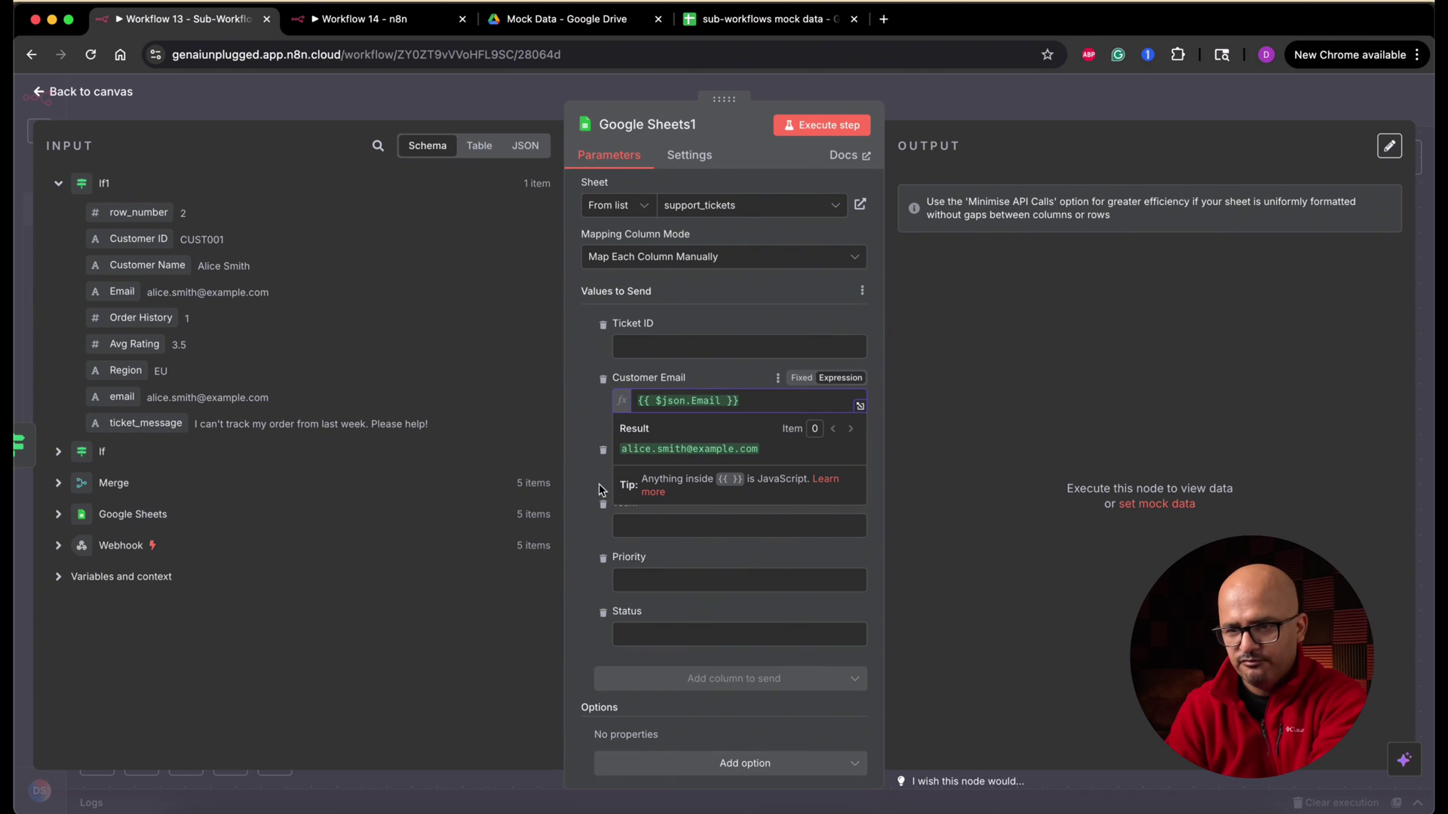
left_click(573, 454)
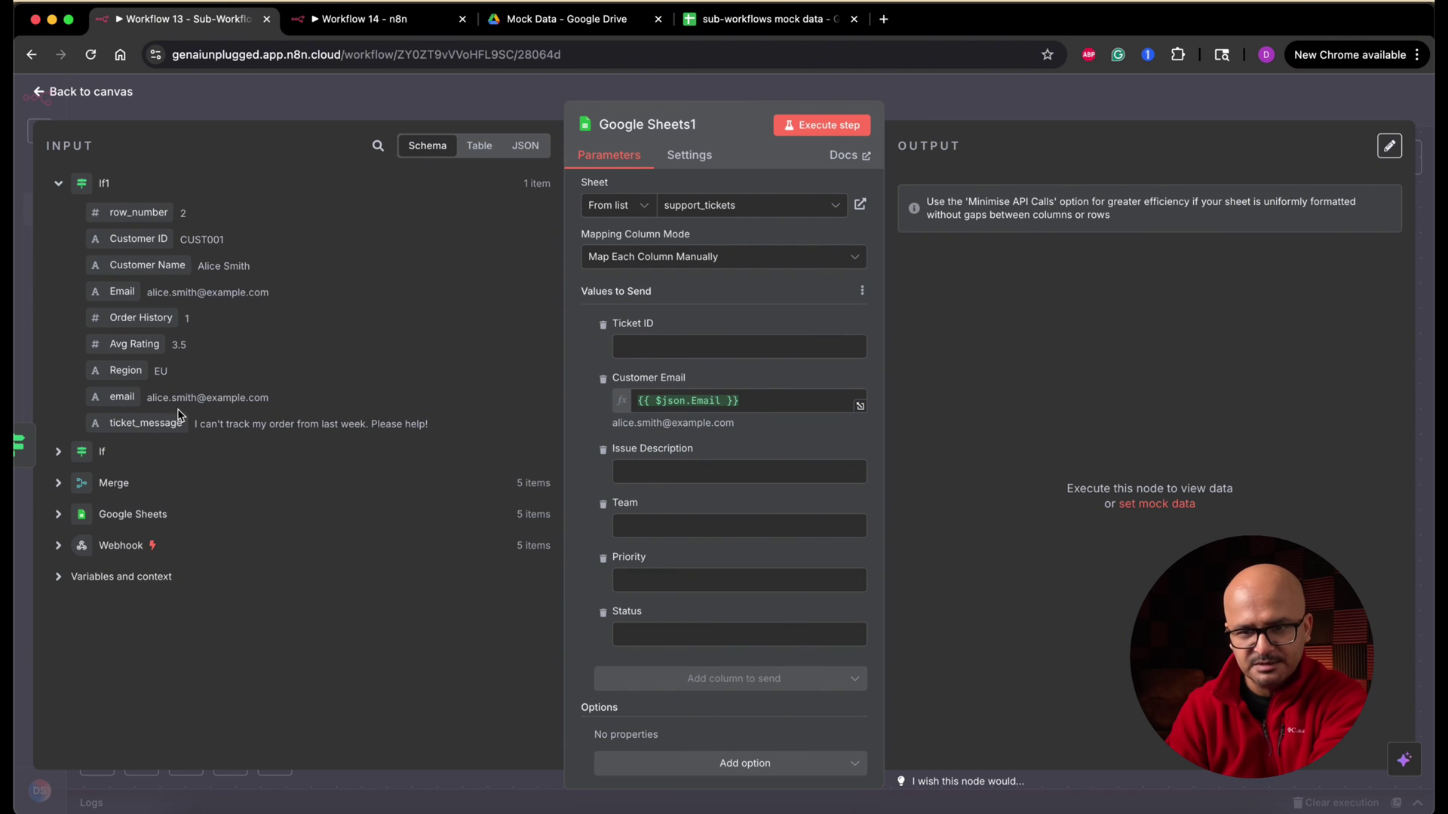
left_click_drag(162, 425, 668, 472)
left_click(671, 545)
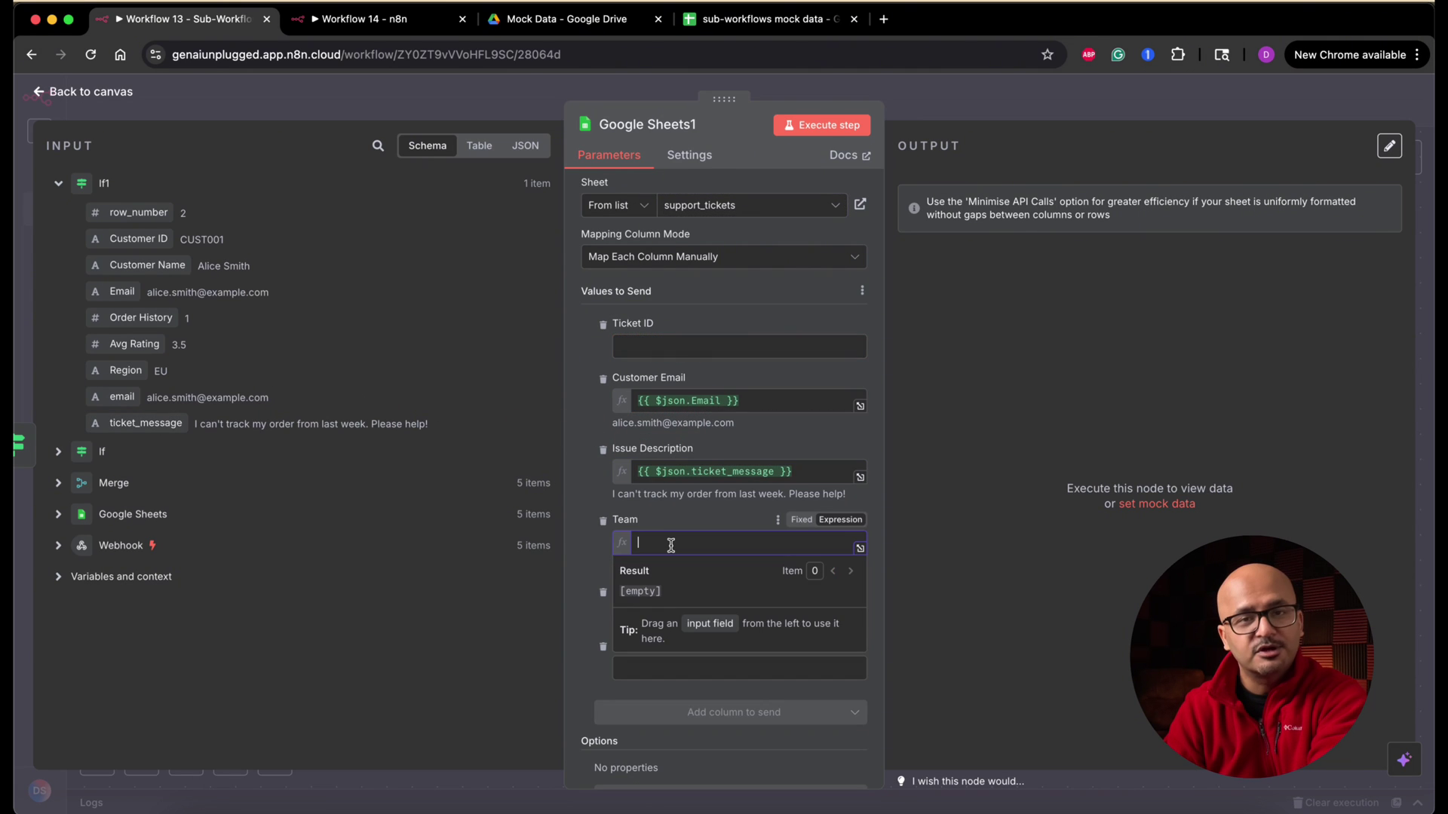
type("EU")
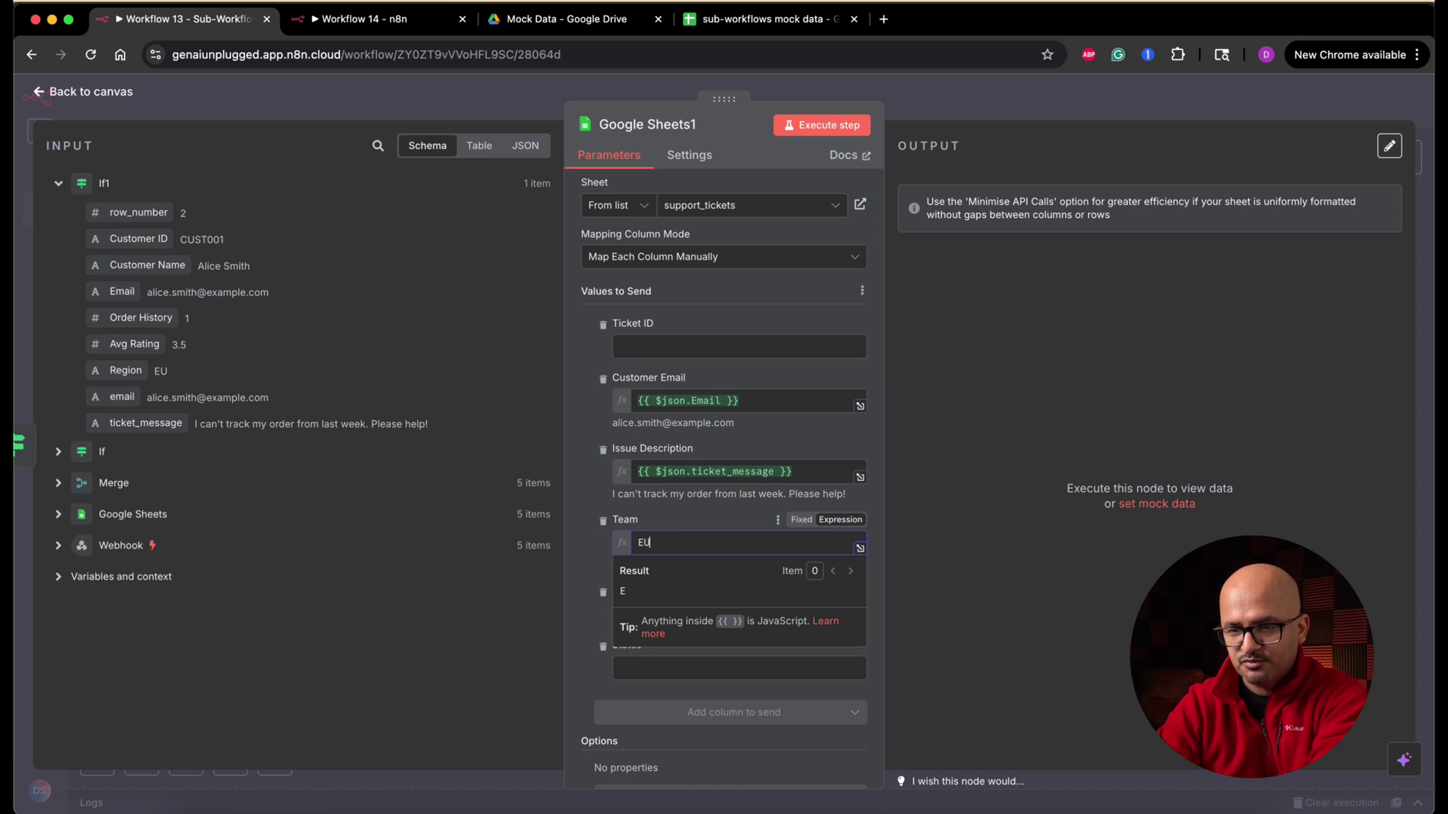
key("Tab")
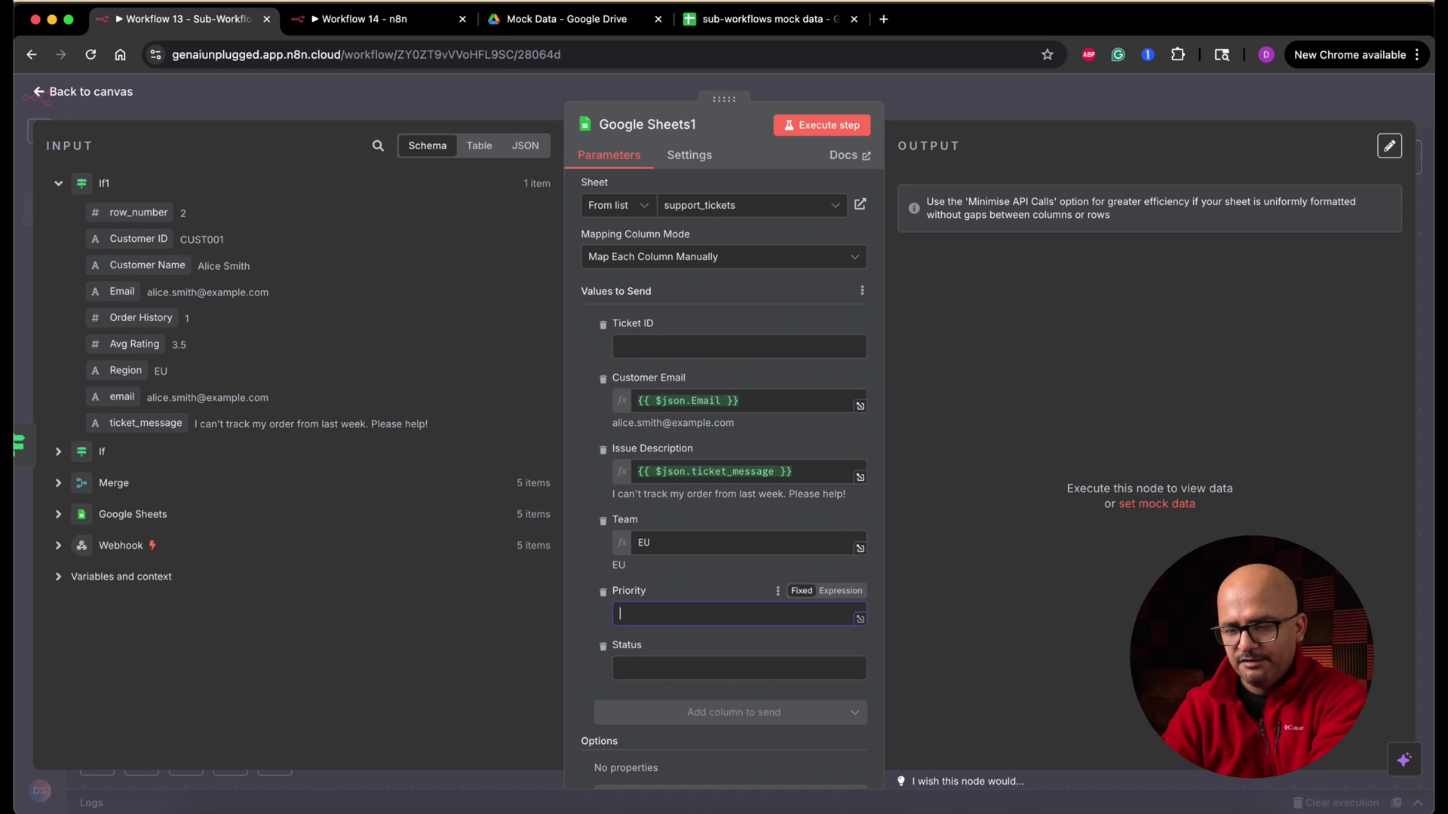
type("Non-V")
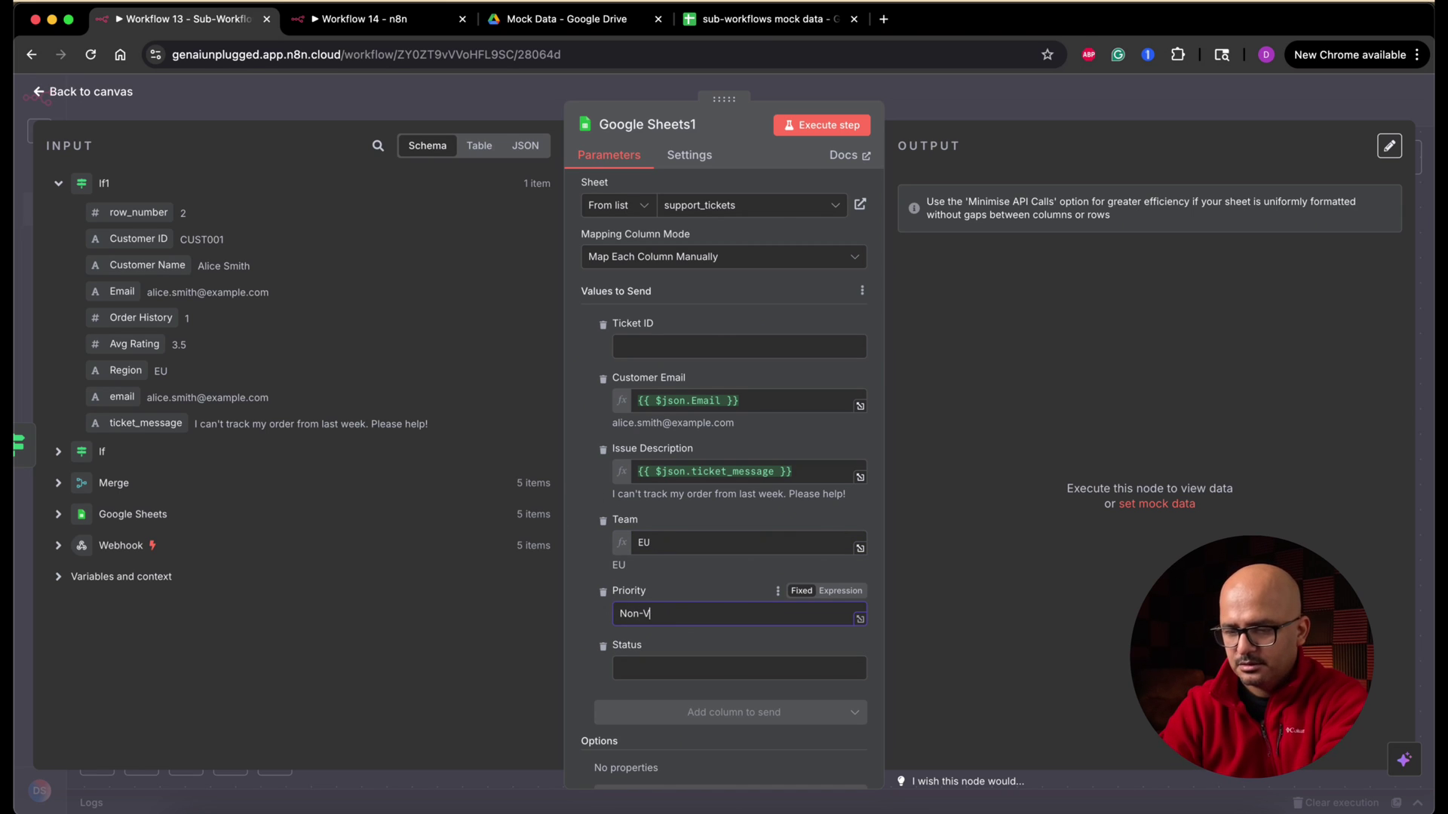
type("IP")
left_click(670, 674)
type("Ope")
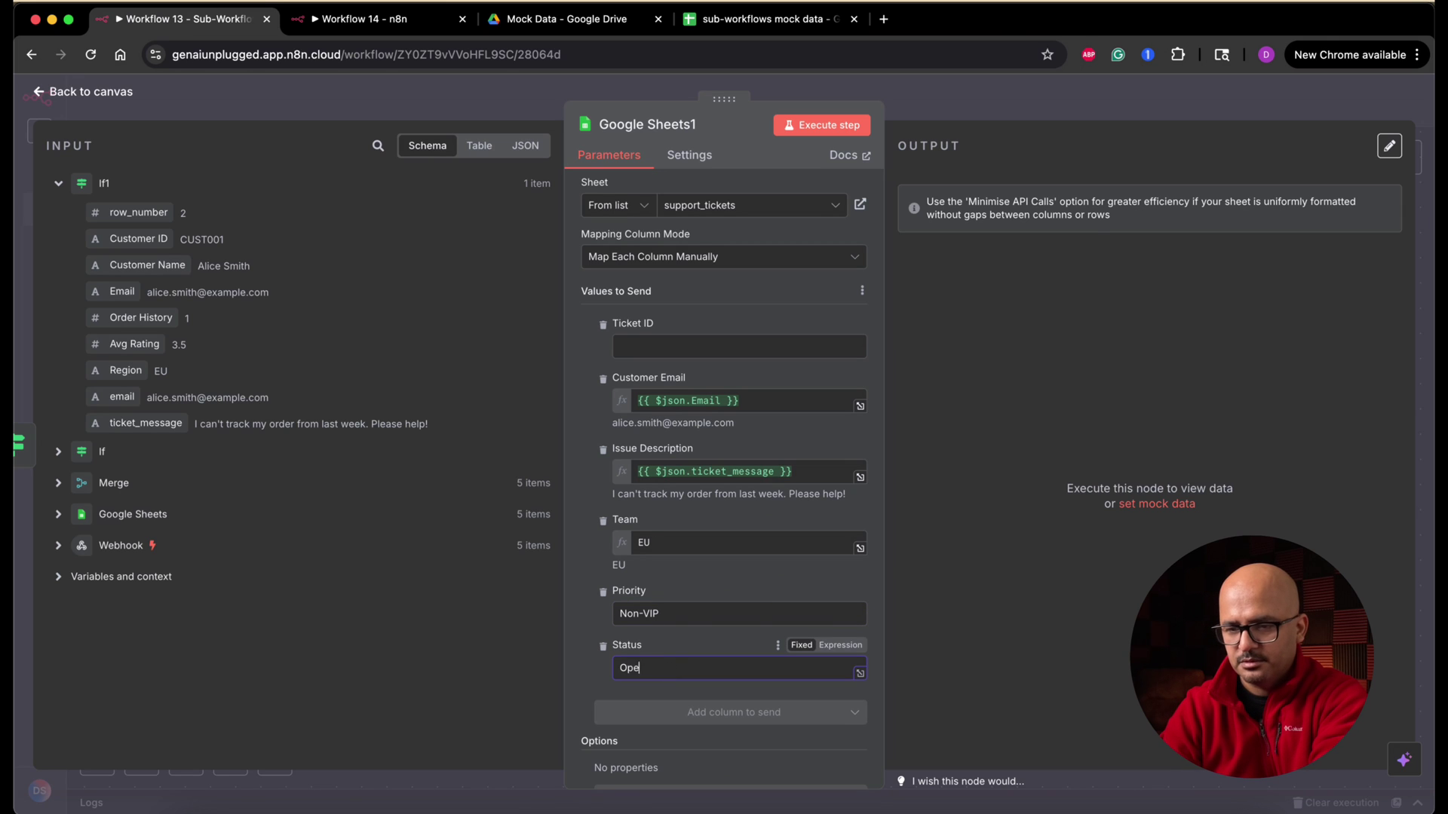
type("n")
Set Ticket ID to {{ $json.ticket_message.hash() }} and run the append-row step
left_click(657, 343)
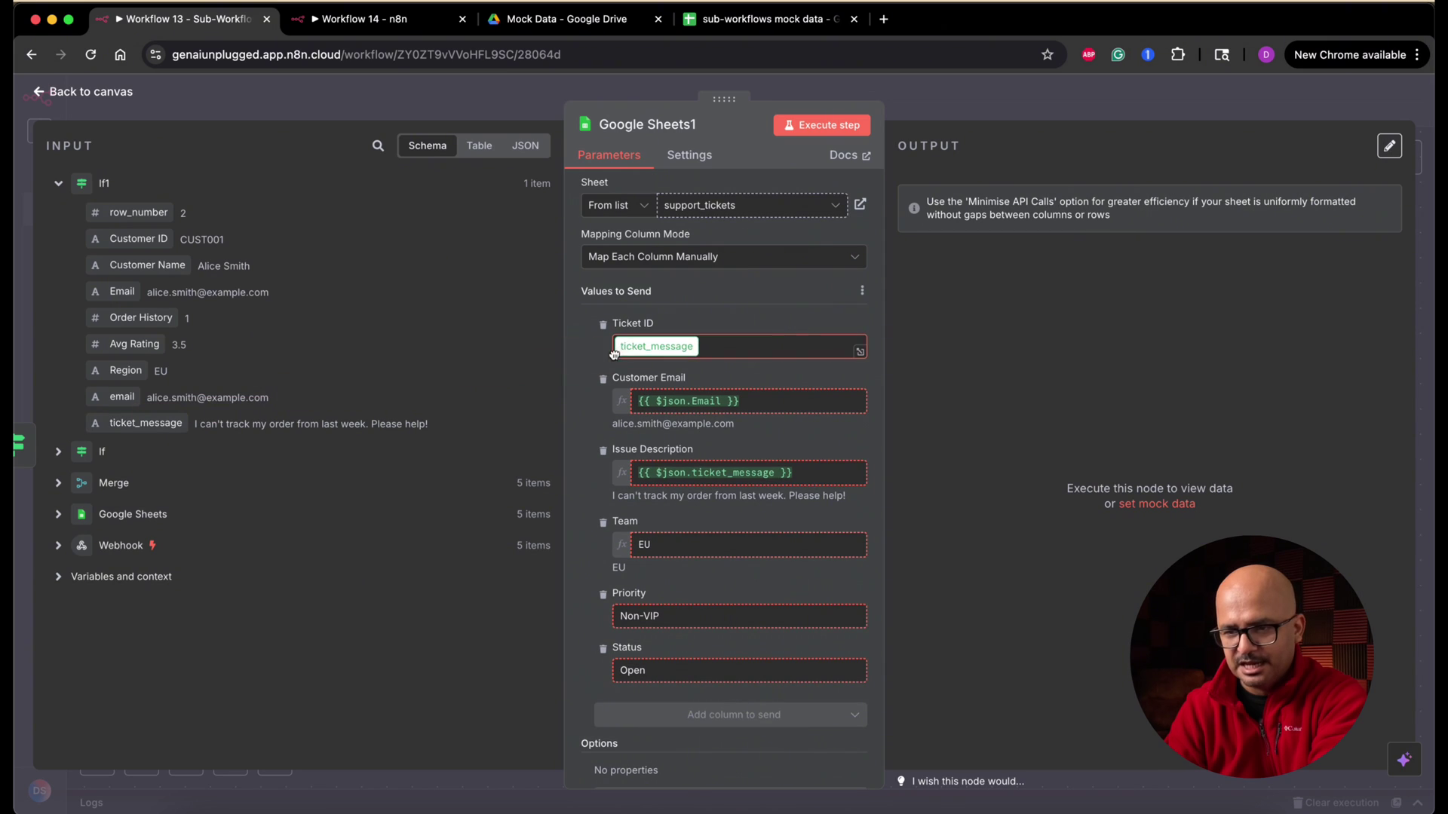
left_click_drag(162, 424, 725, 347)
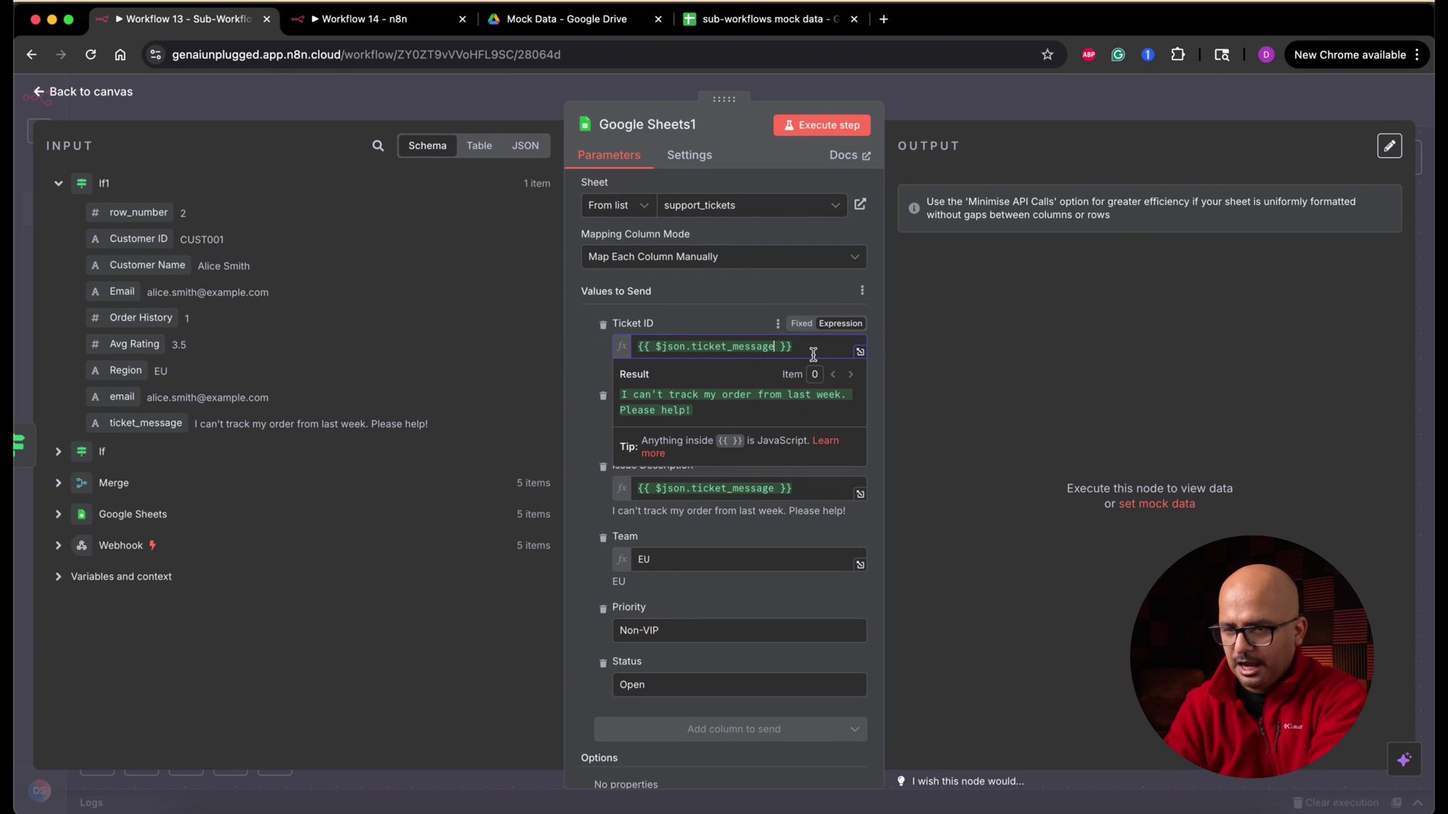
type(".has")
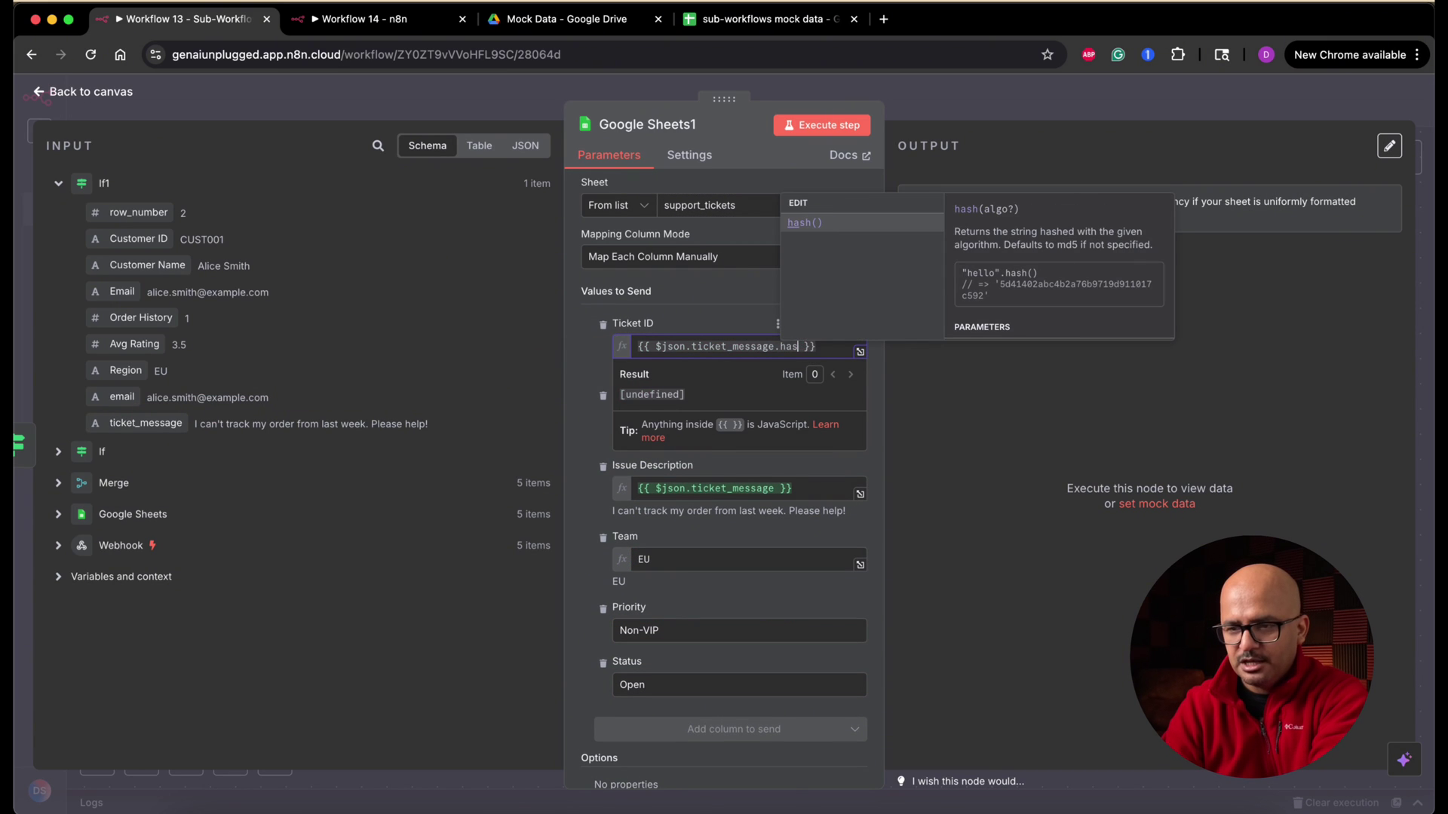
left_click(822, 227)
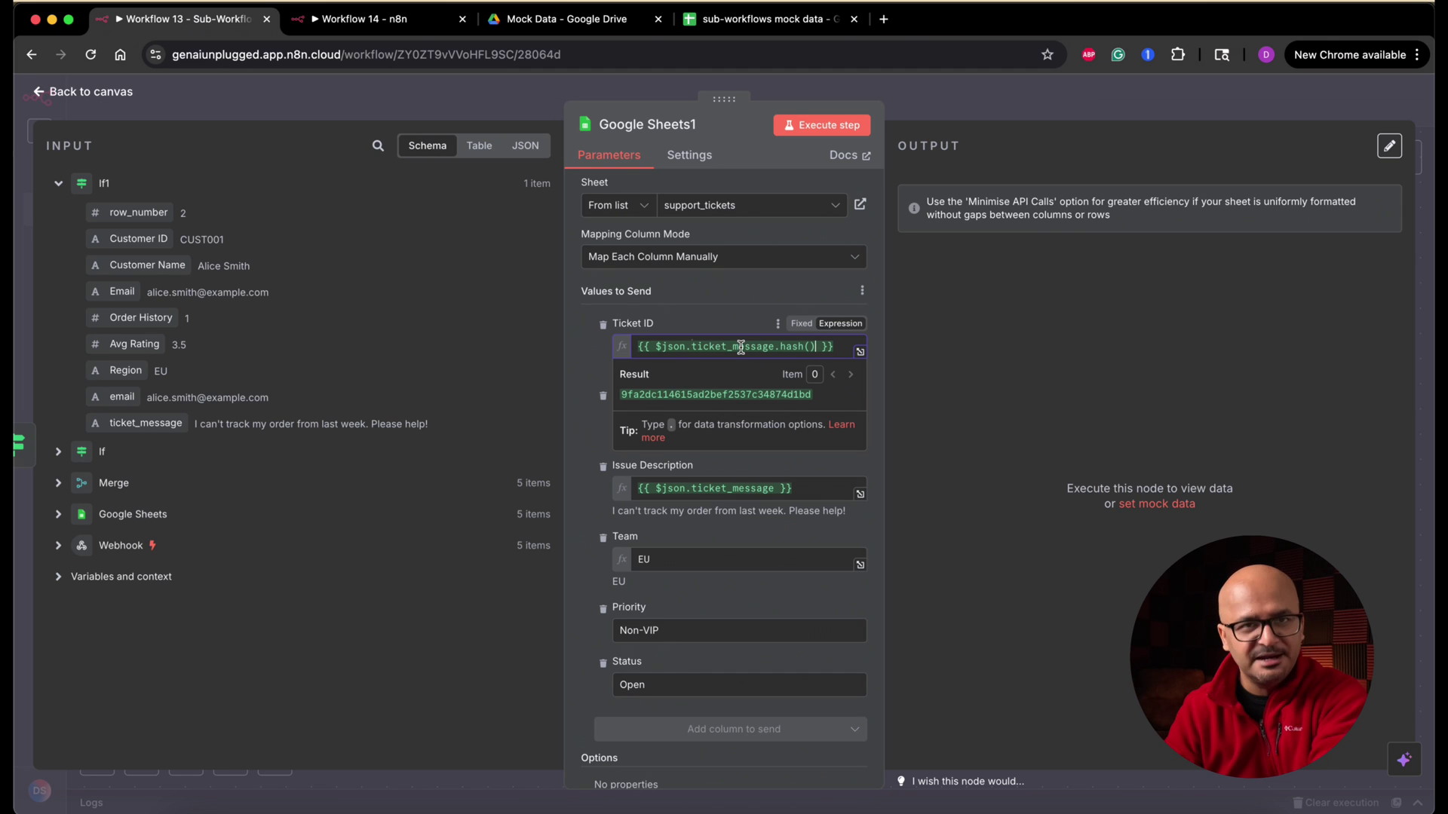
left_click(572, 384)
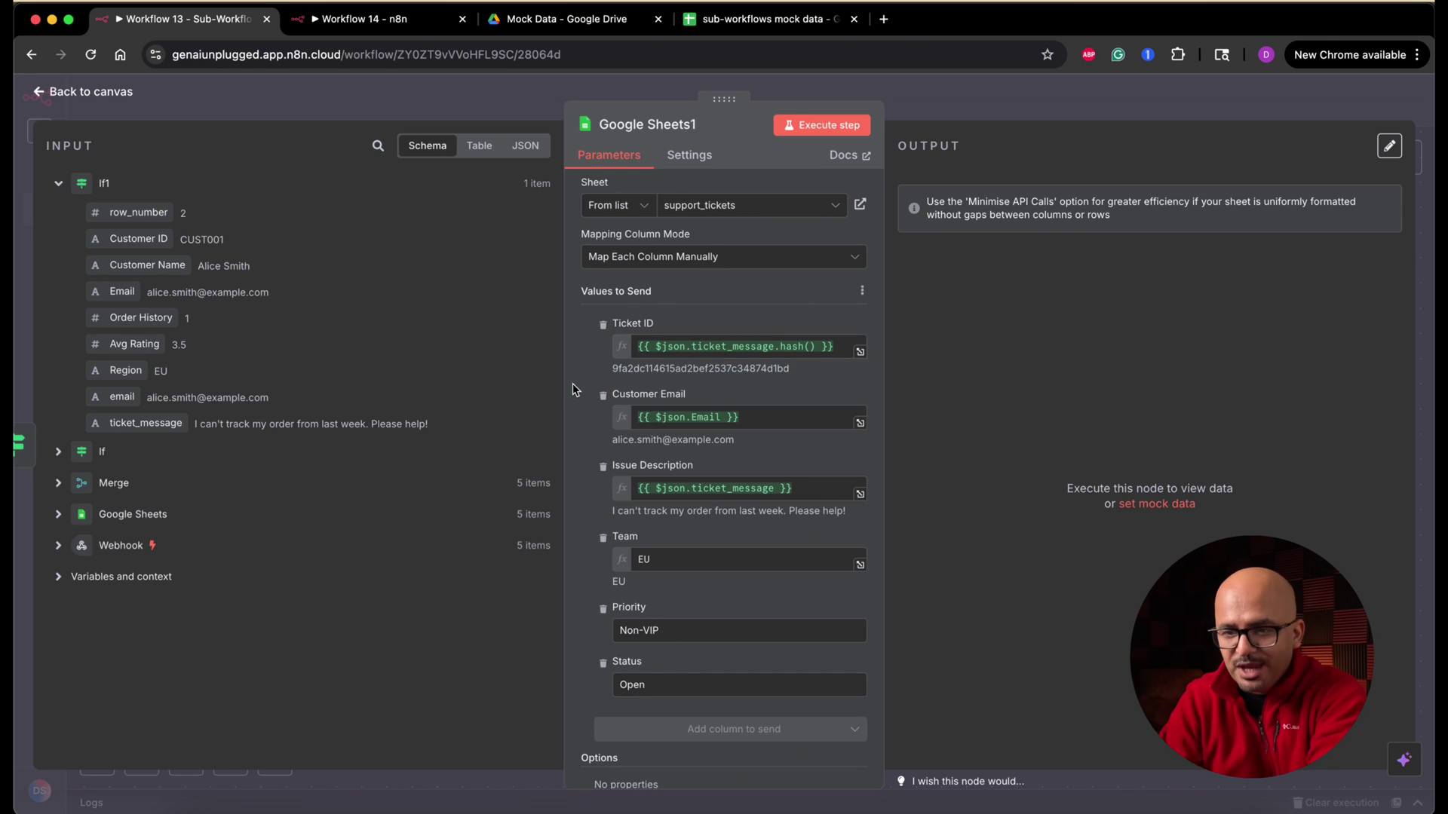
left_click(842, 135)
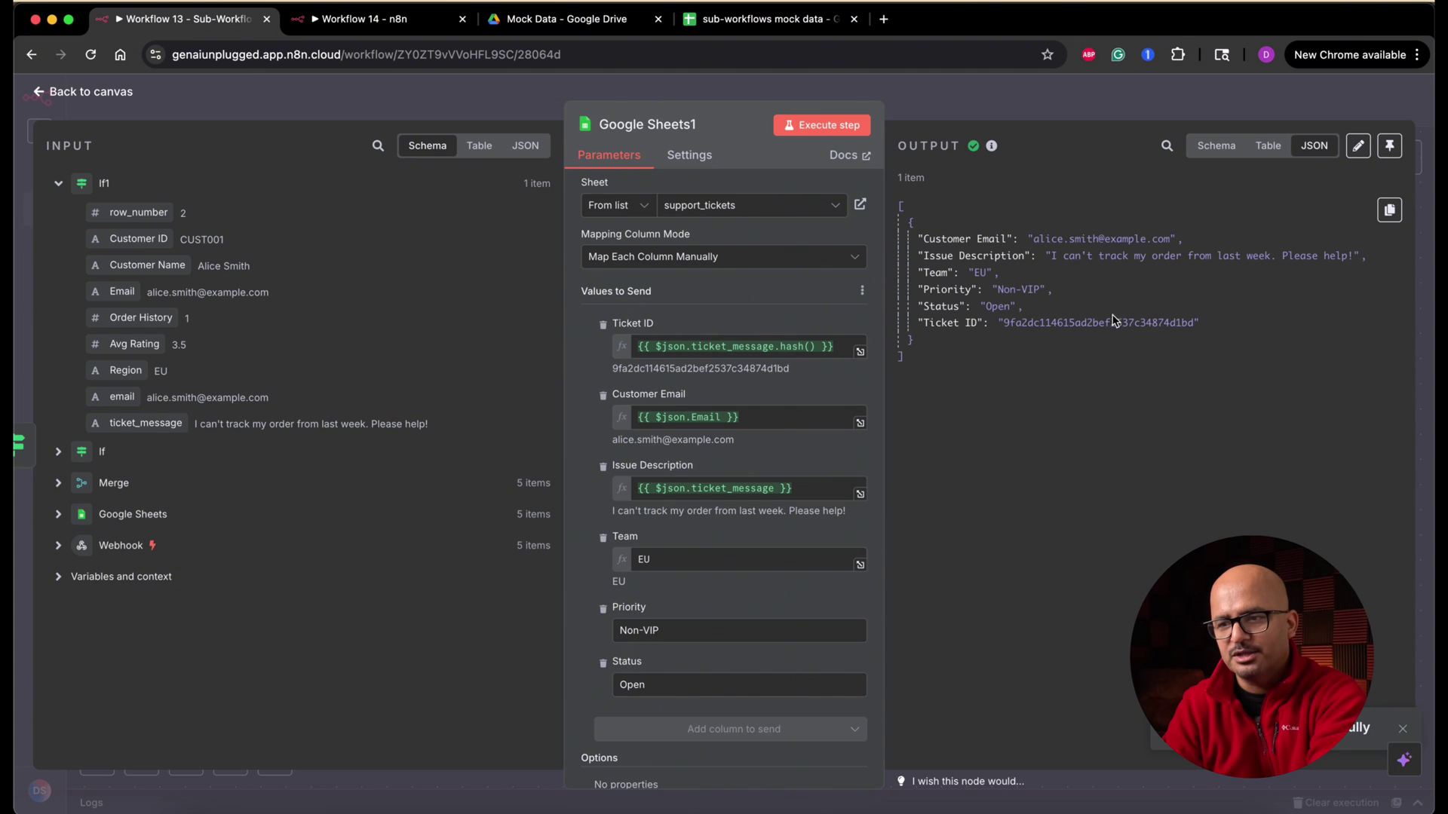
View the new EU ticket row on the support_tickets sheet of sub-workflows mock data
left_click(777, 21)
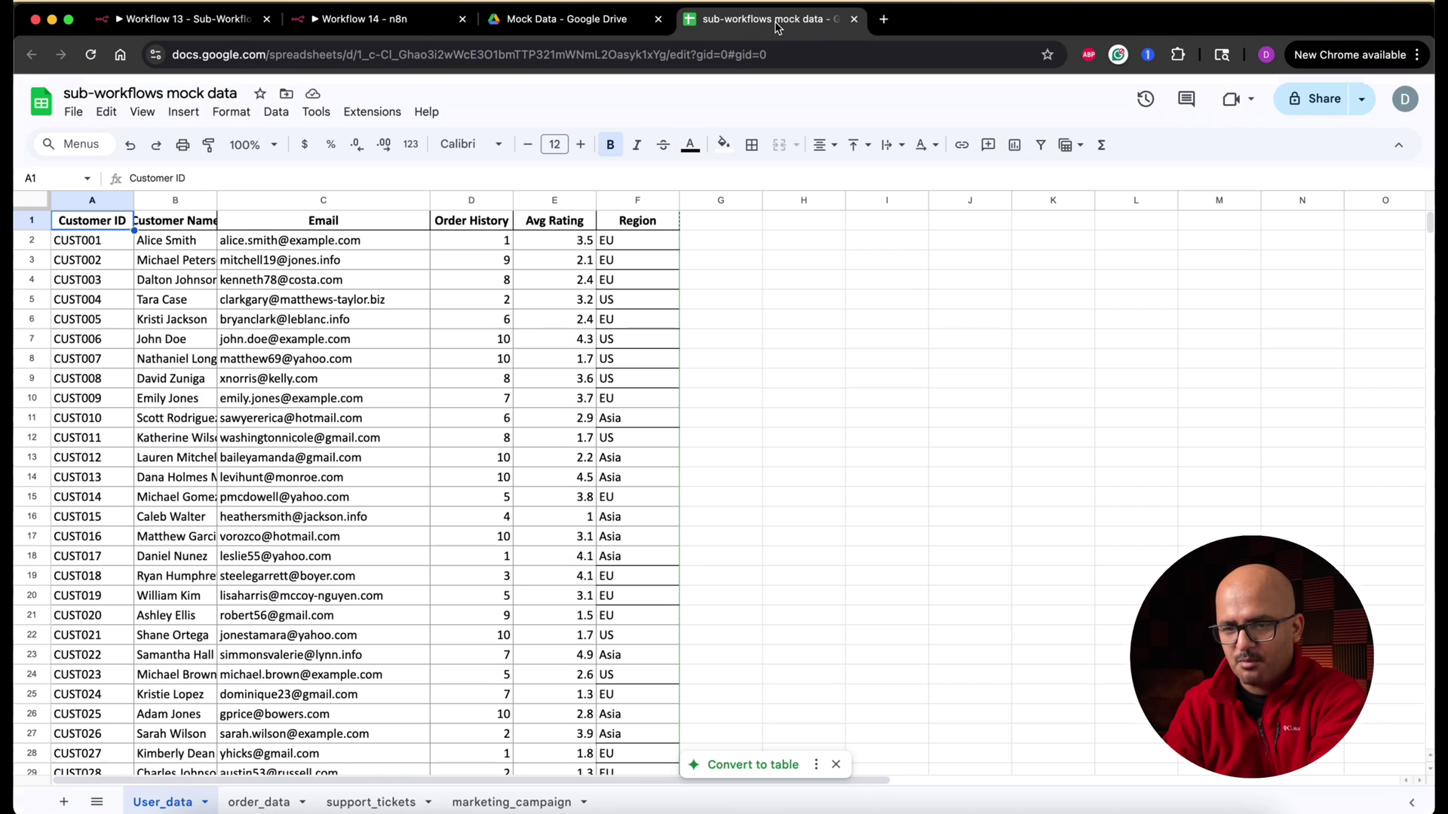
left_click(373, 803)
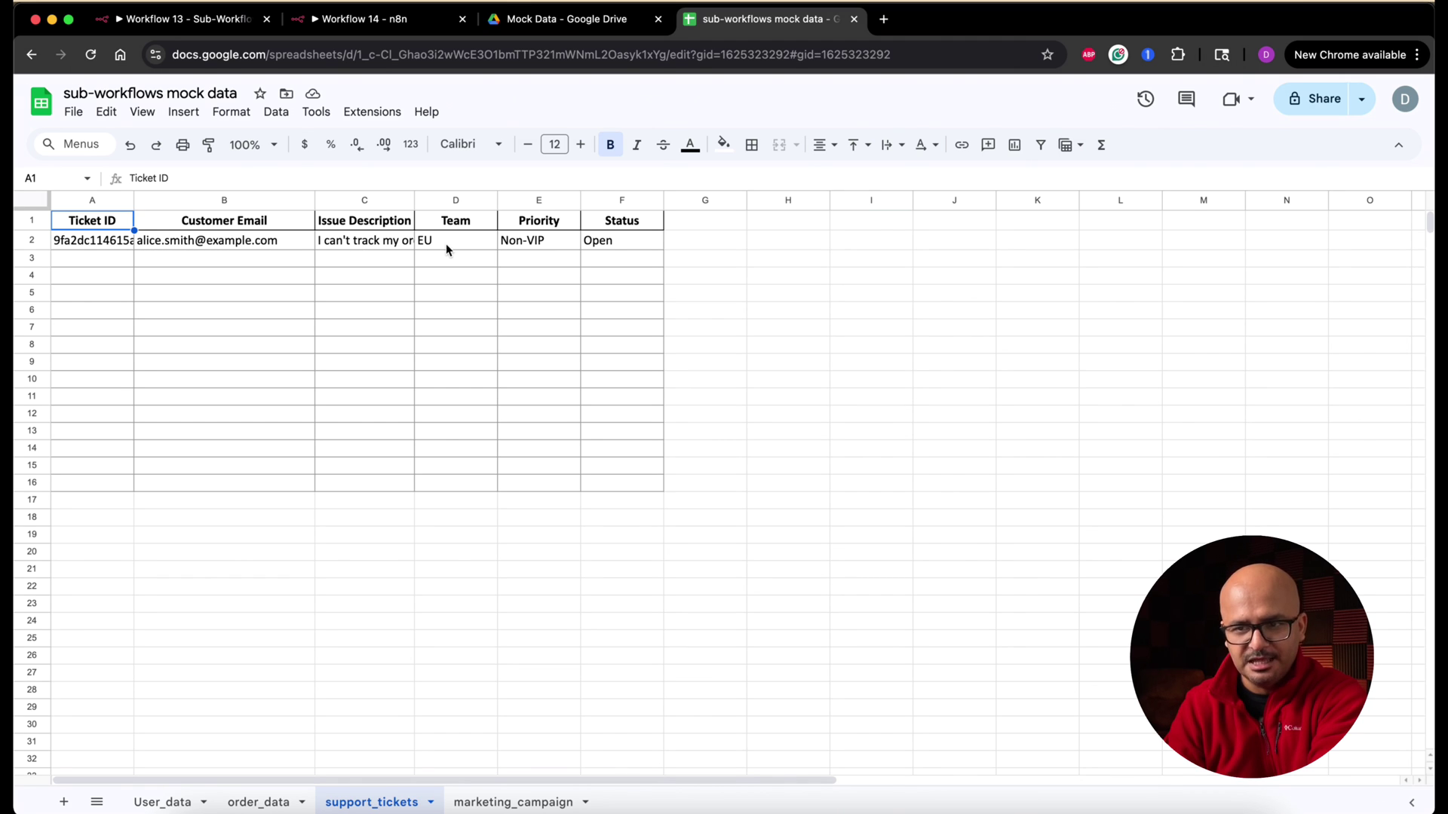
Back on the n8n canvas, drag from If1's false output, then reopen Google Sheets1 to review its mappings
left_click(181, 20)
left_click(125, 93)
left_click(703, 583)
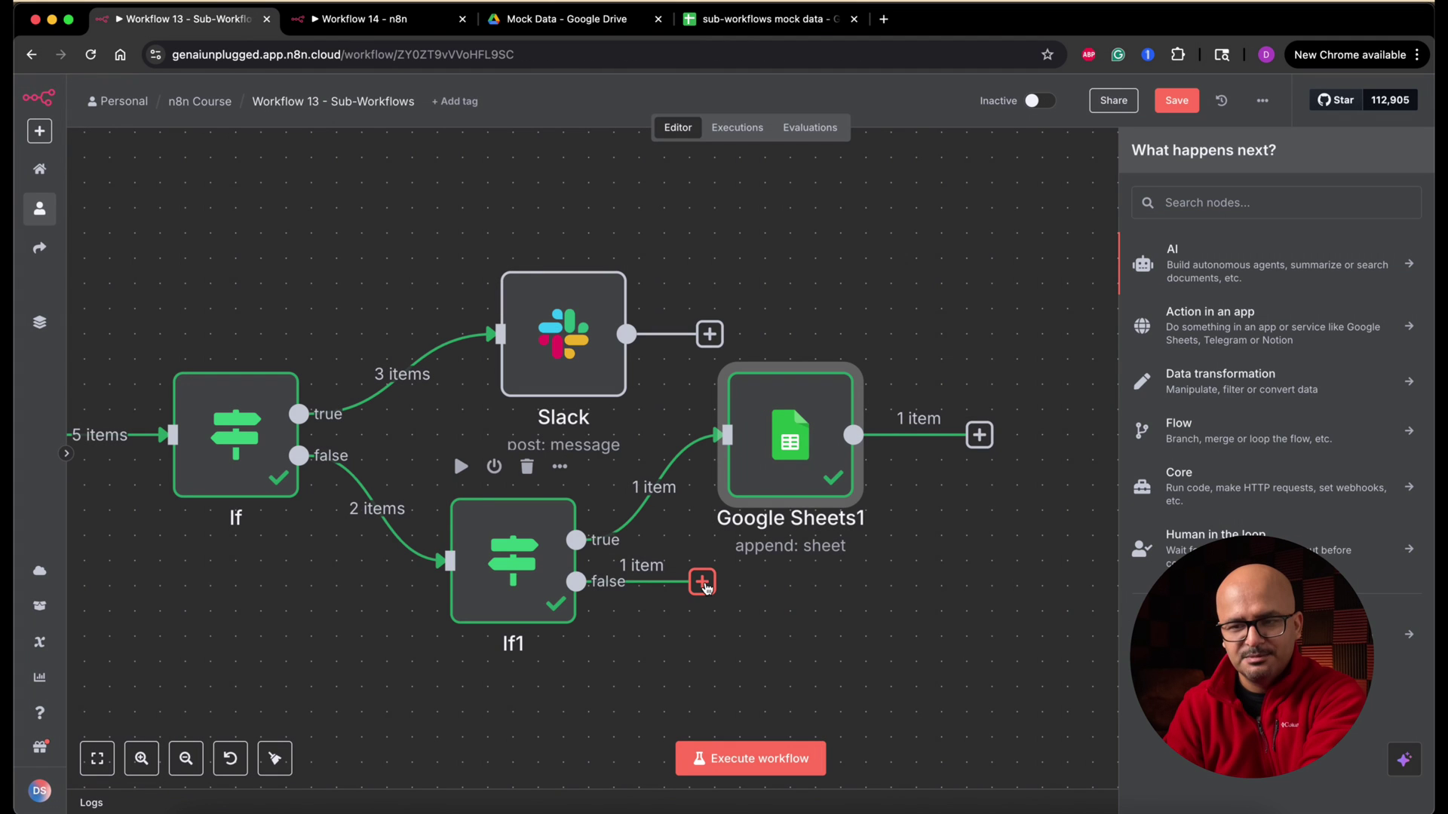
mouse_move(713, 596)
left_mouse_down()
mouse_move(769, 668)
mouse_move(617, 588)
left_mouse_up()
double_click(769, 482)
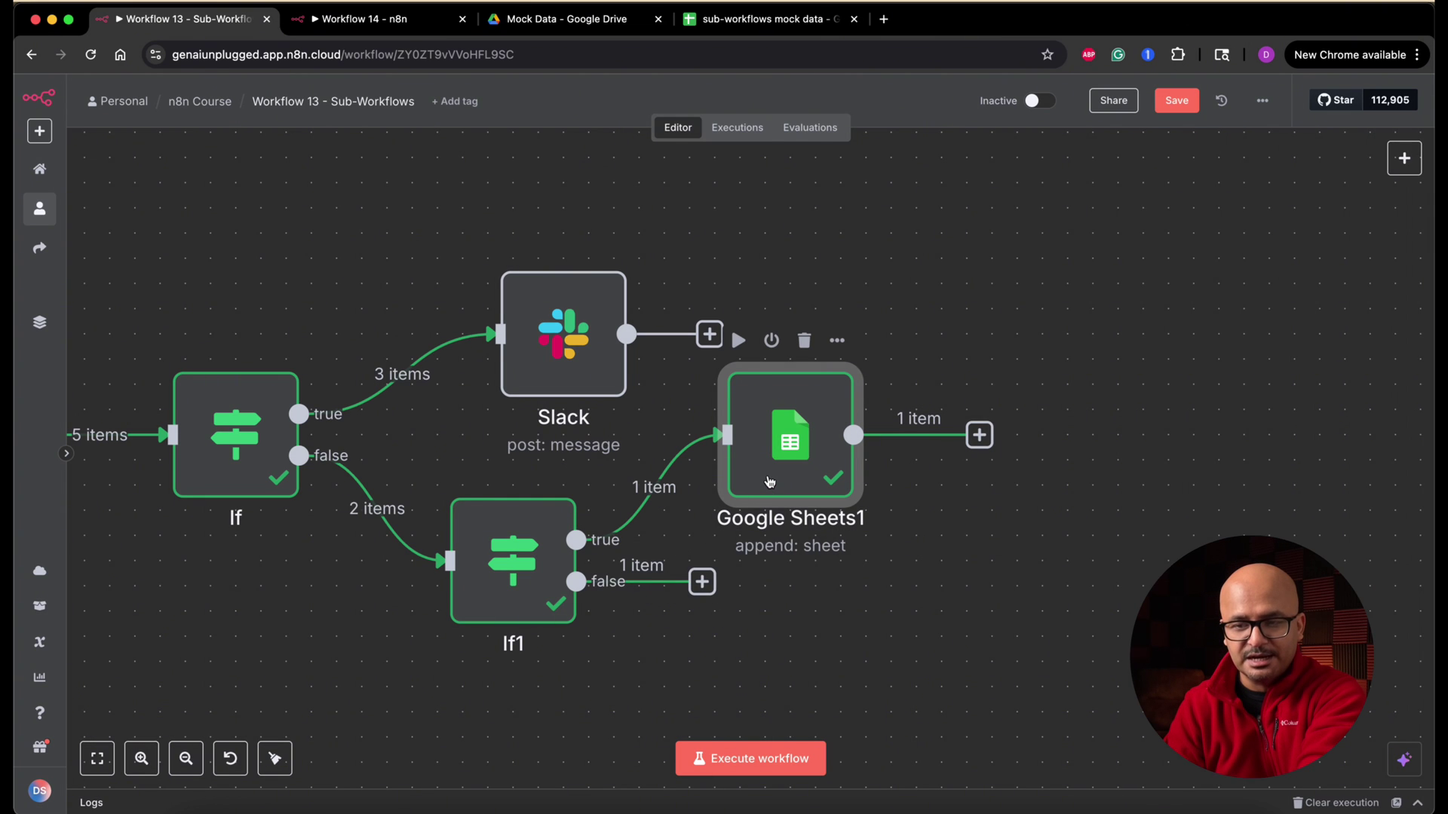
left_click(574, 630)
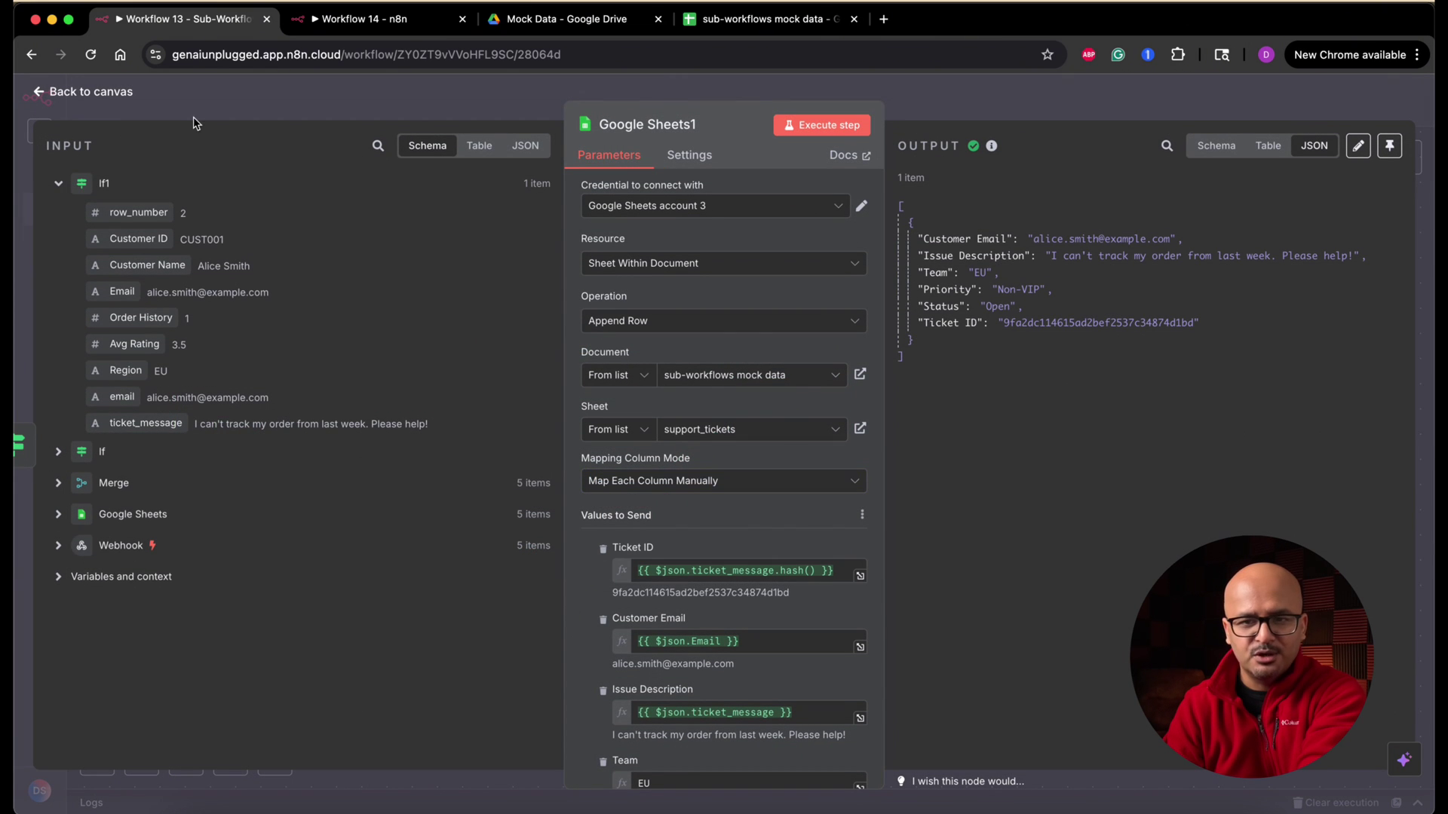